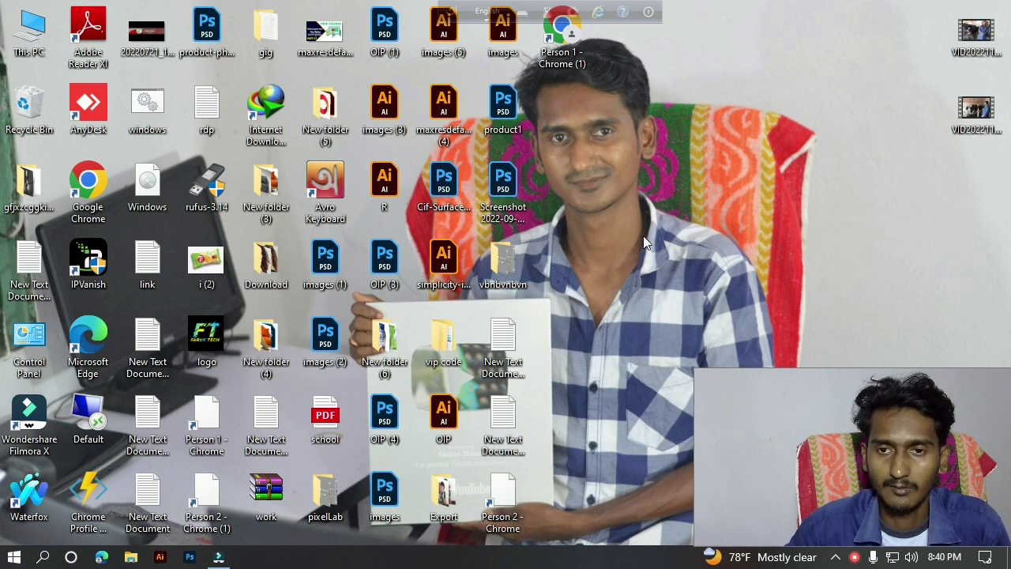
Refresh the desktop and launch Microsoft Edge.
right_click(630, 213)
click(670, 263)
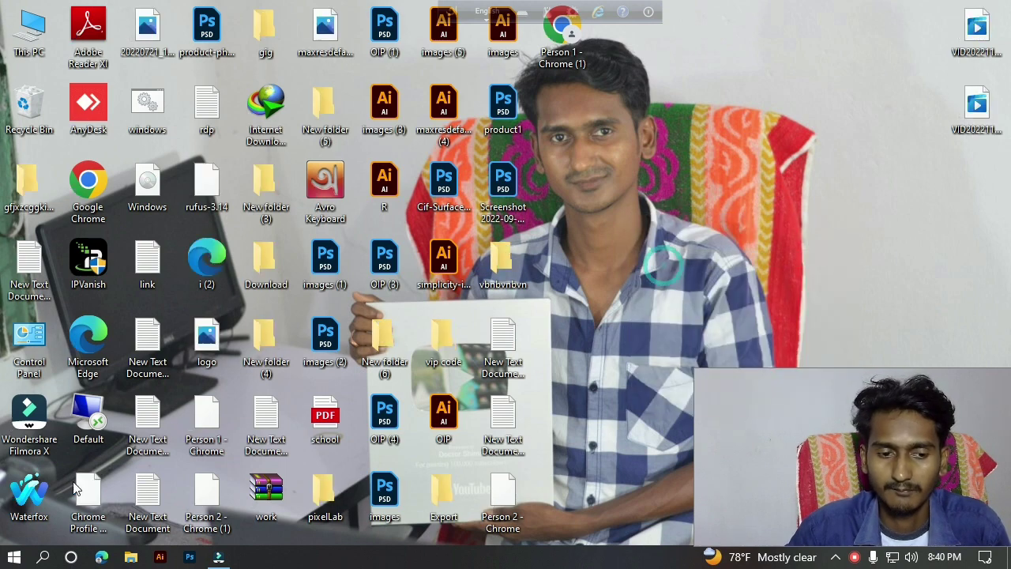
click(101, 557)
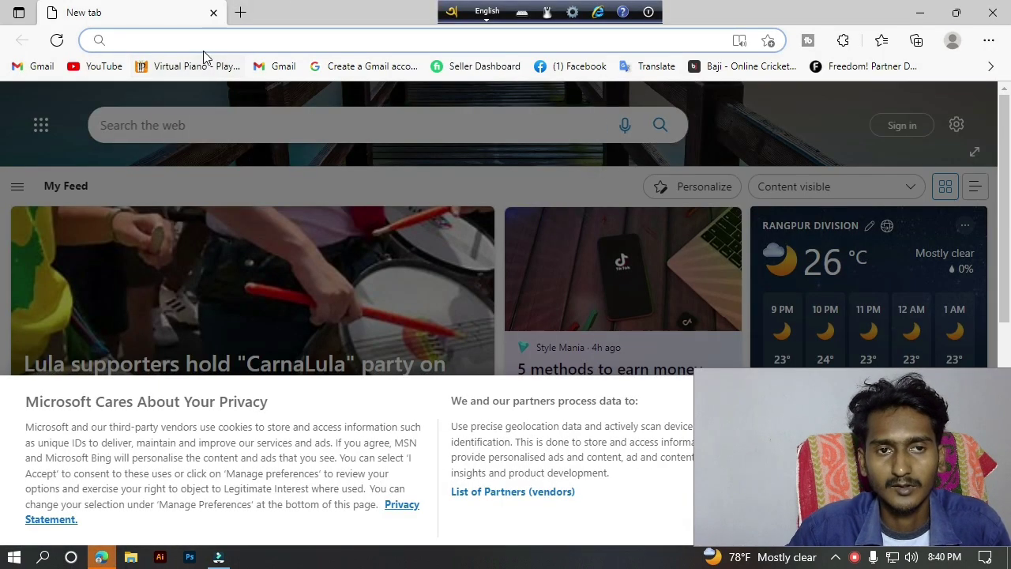
Search Bing for 'what is insurance' from the address bar suggestion.
click(203, 41)
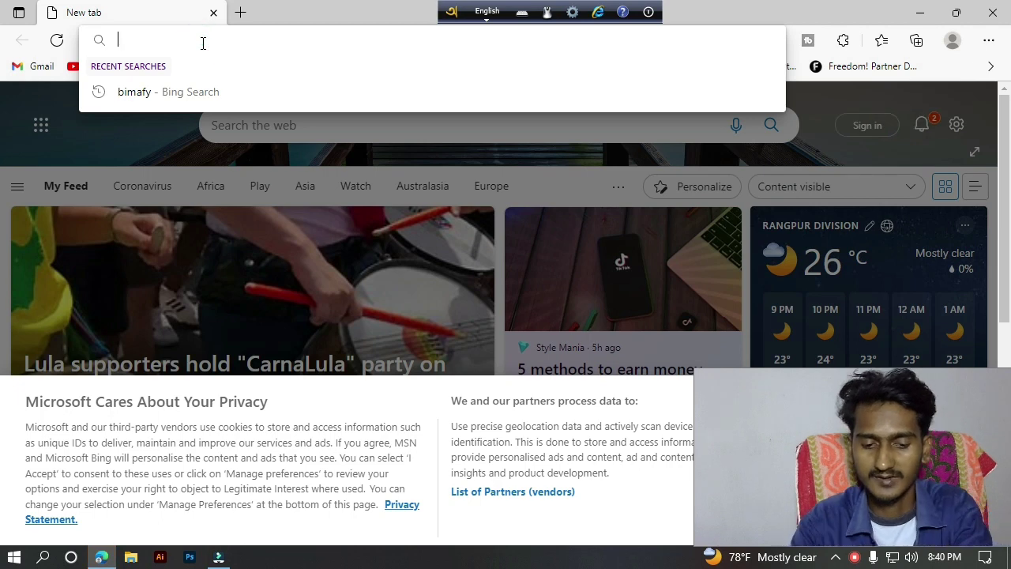
text(wha)
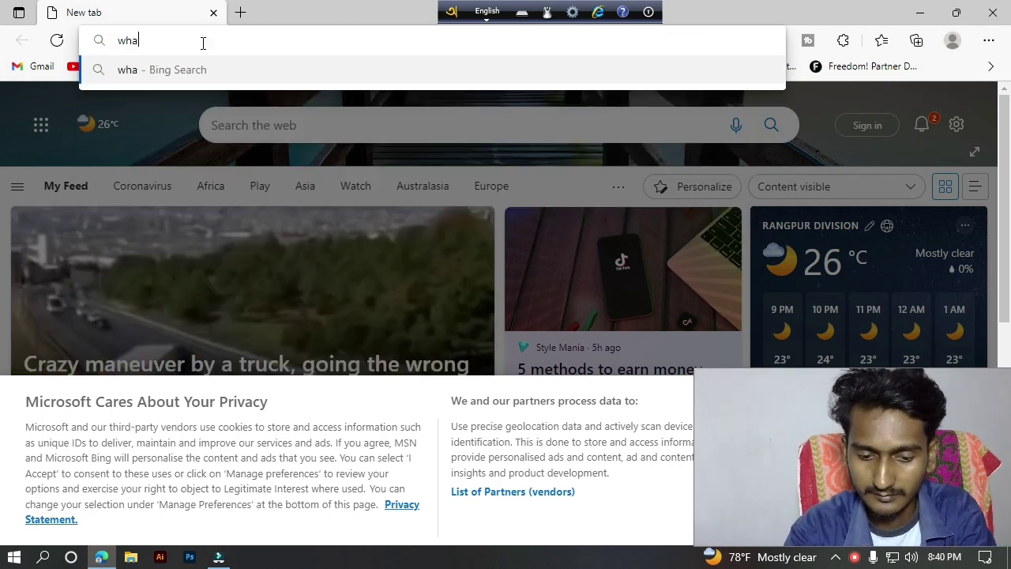
text(ts nis)
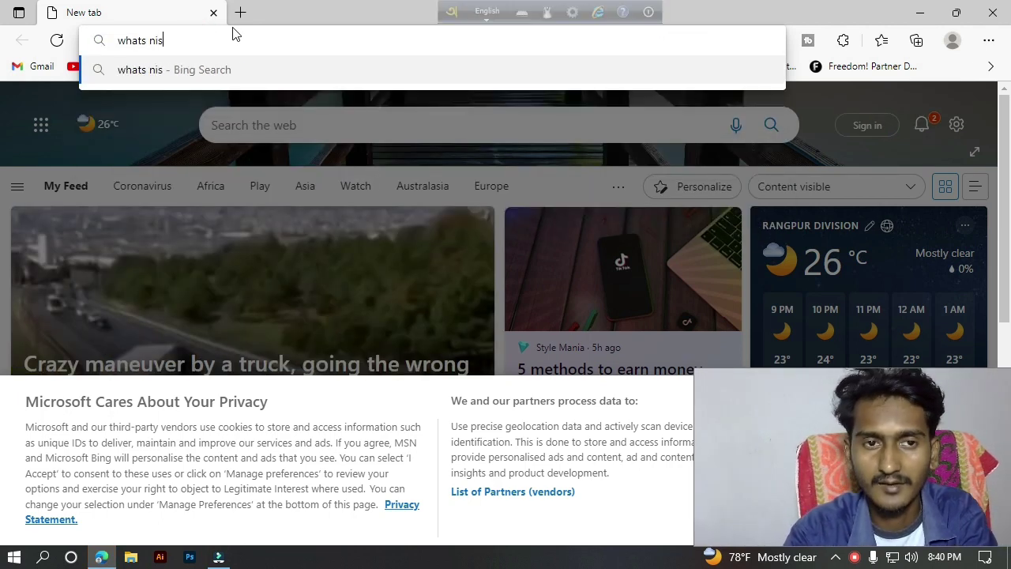
text( n)
key(BackSpace)
key(BackSpace)
key(BackSpace)
key(BackSpace)
key(BackSpace)
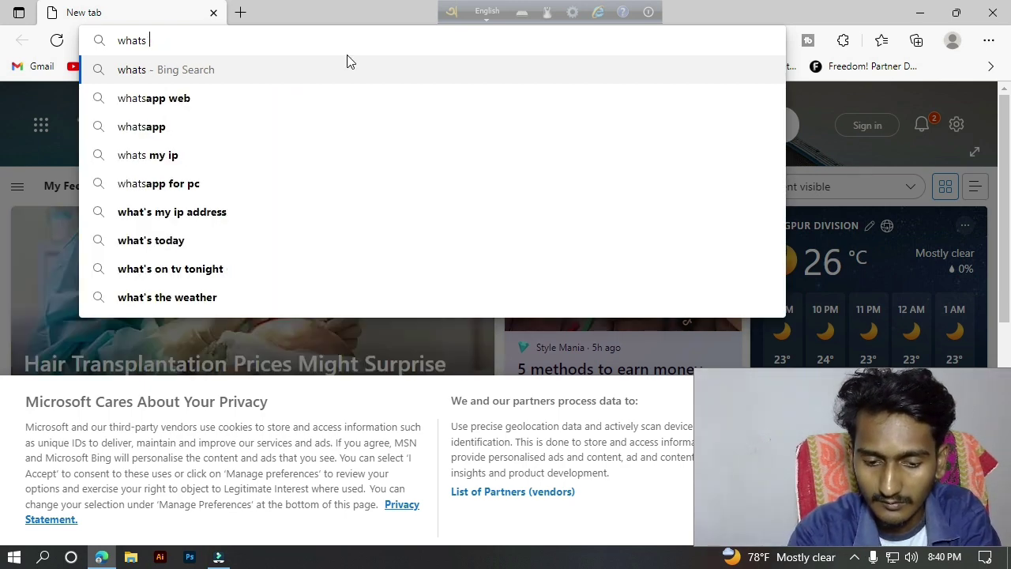
text(is insu)
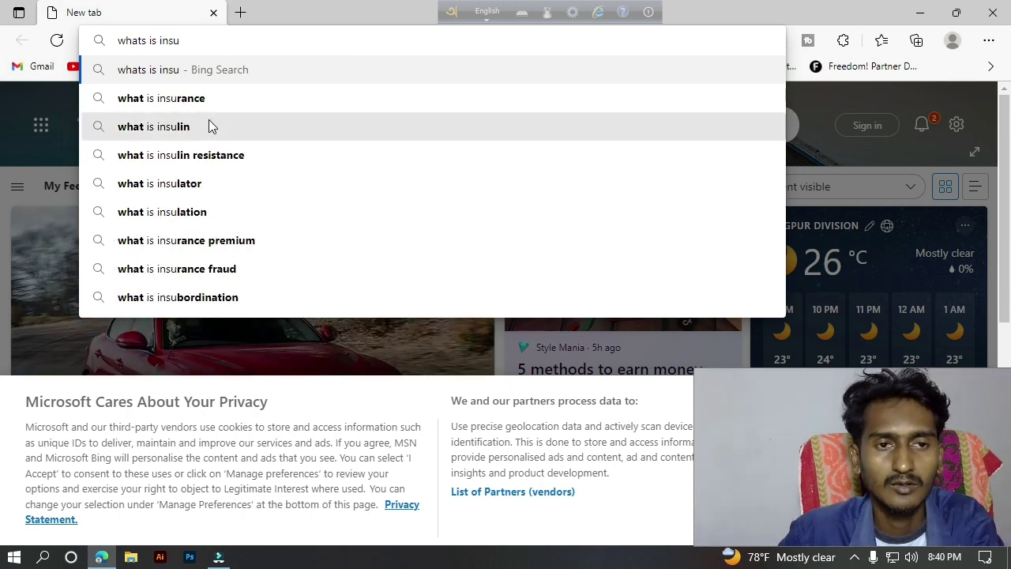
click(208, 111)
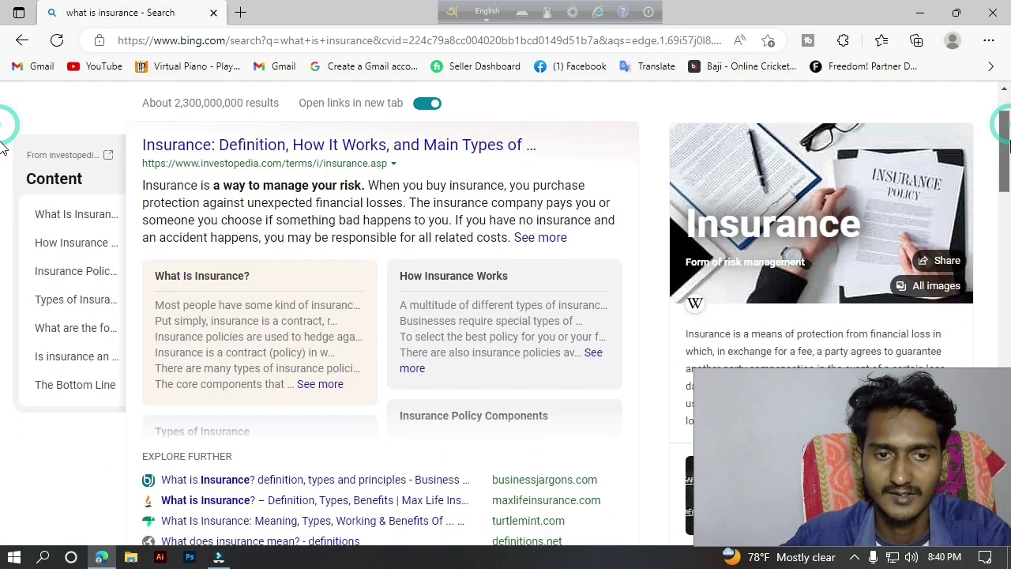
scroll(1009, 126, down, 4)
drag(1009, 190, 1009, 225)
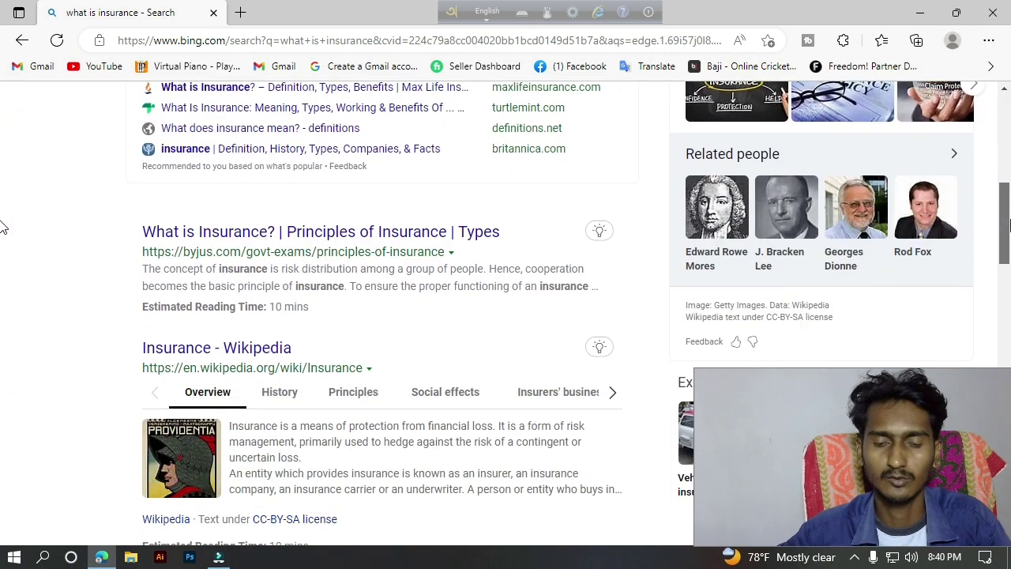
scroll(1009, 225, up, 6)
scroll(3, 227, down, 3)
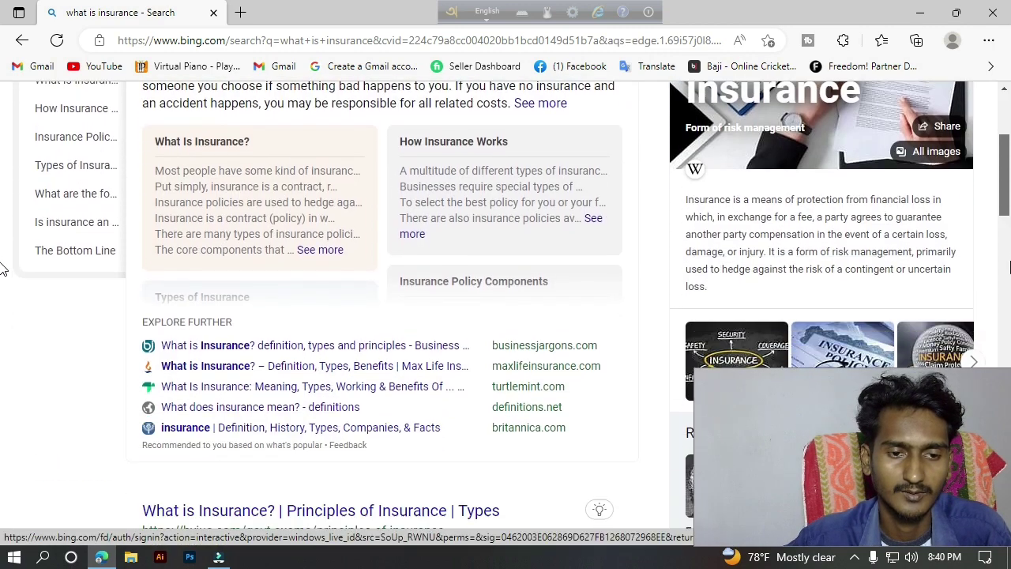
scroll(794, 186, up, 3)
drag(292, 111, 142, 114)
click(311, 113)
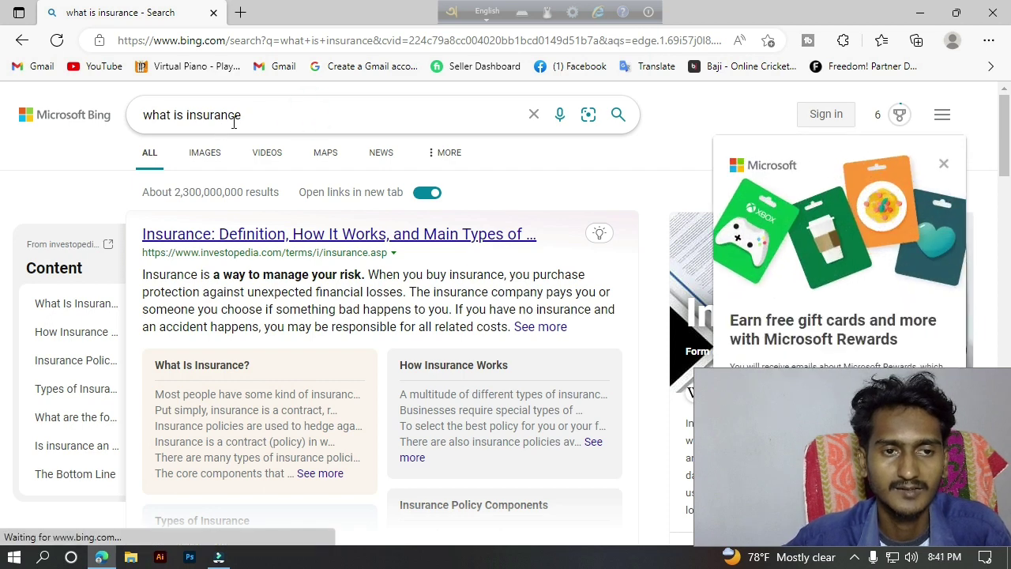
click(945, 164)
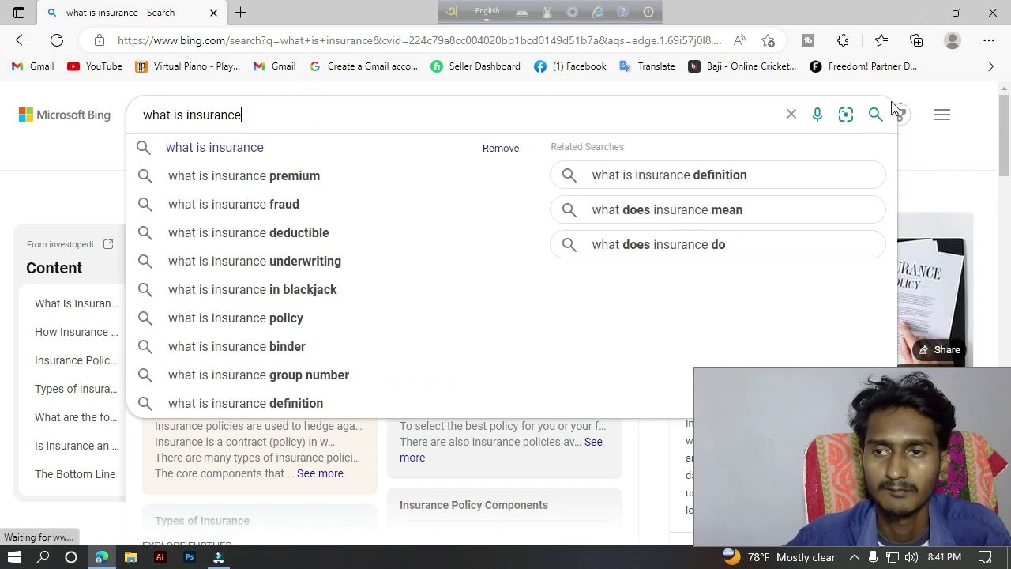
click(964, 147)
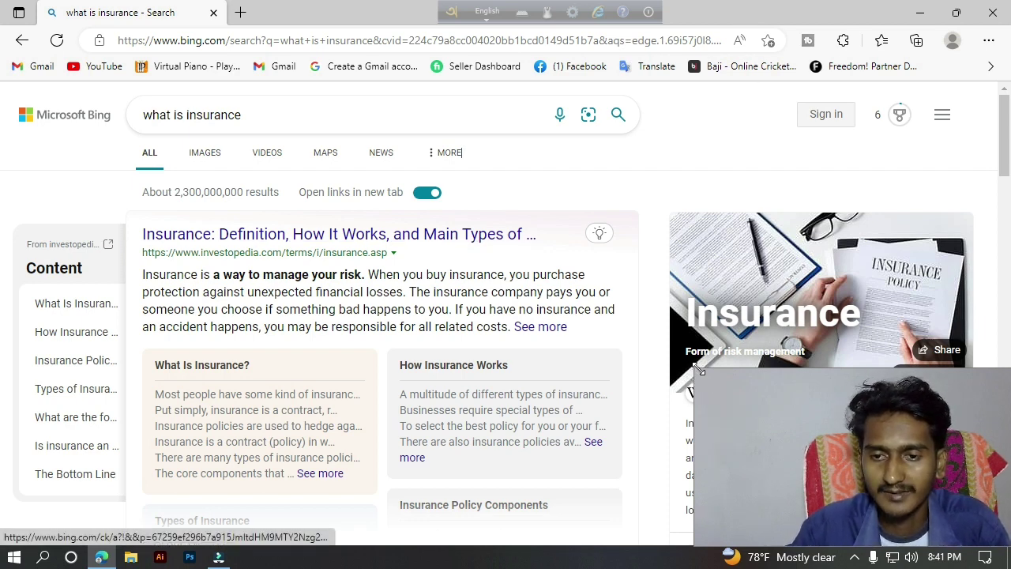
drag(695, 369, 745, 436)
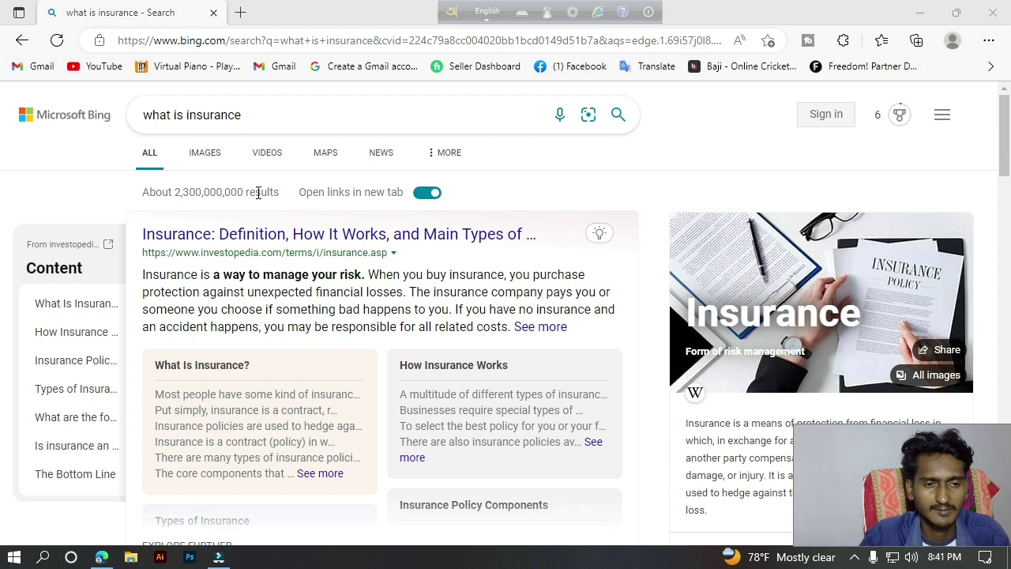
drag(143, 231, 449, 229)
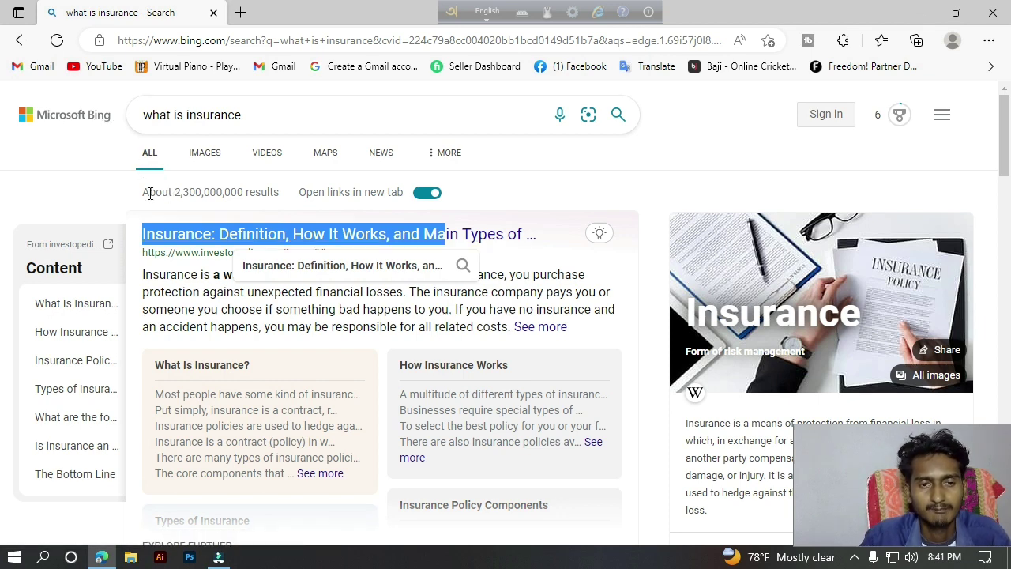
drag(146, 194, 244, 199)
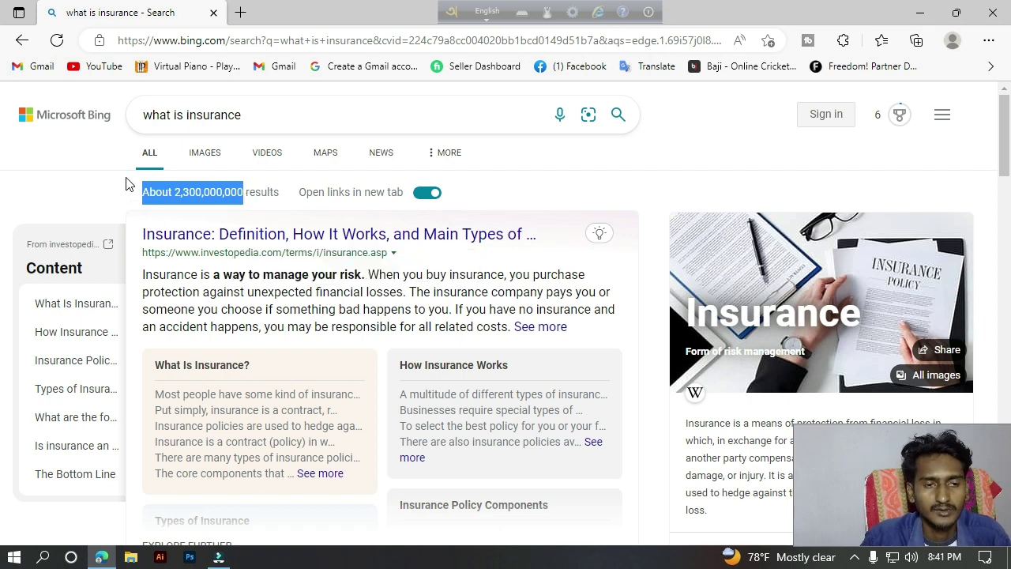
click(176, 198)
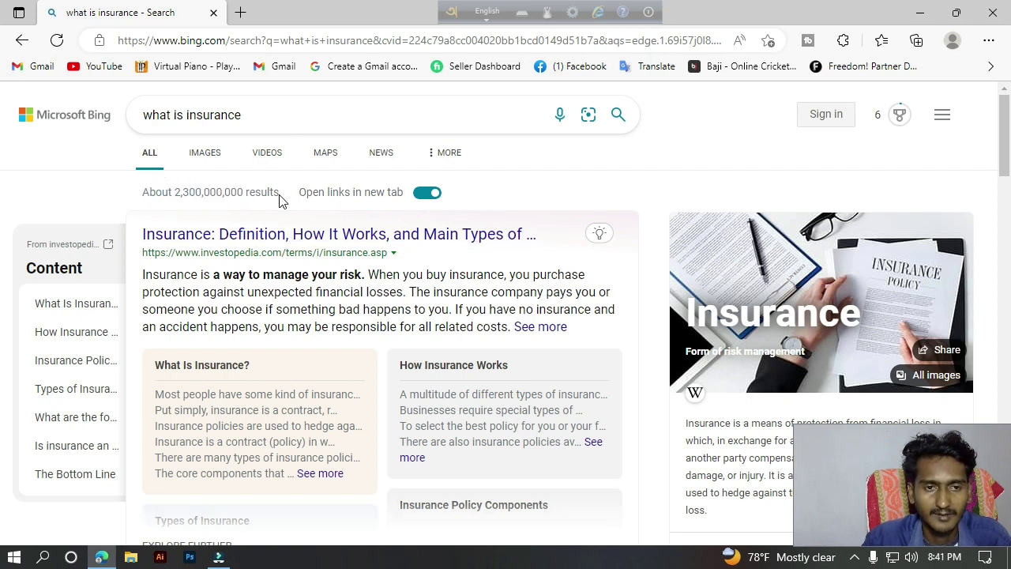
drag(279, 194, 280, 199)
click(198, 198)
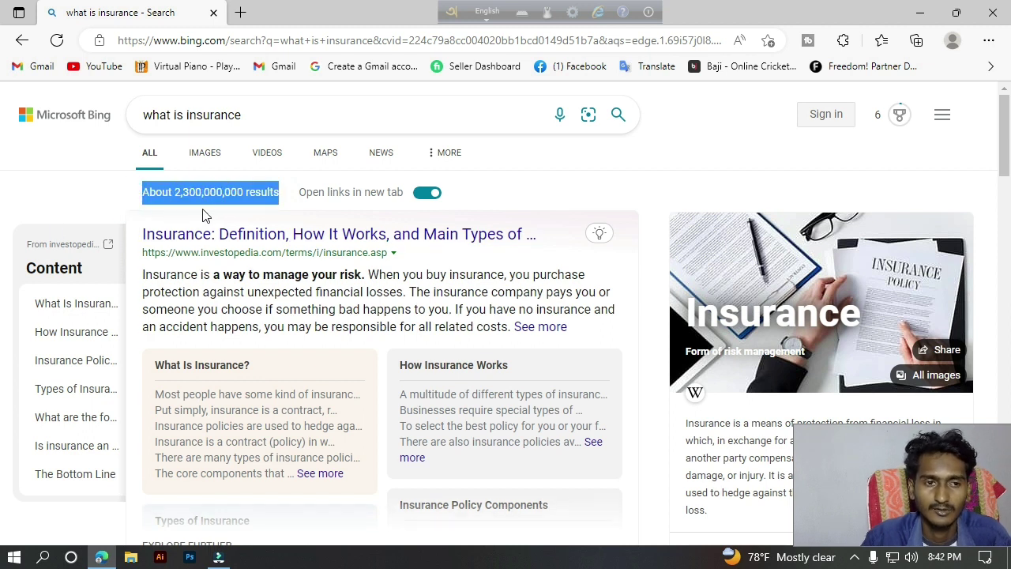
click(110, 138)
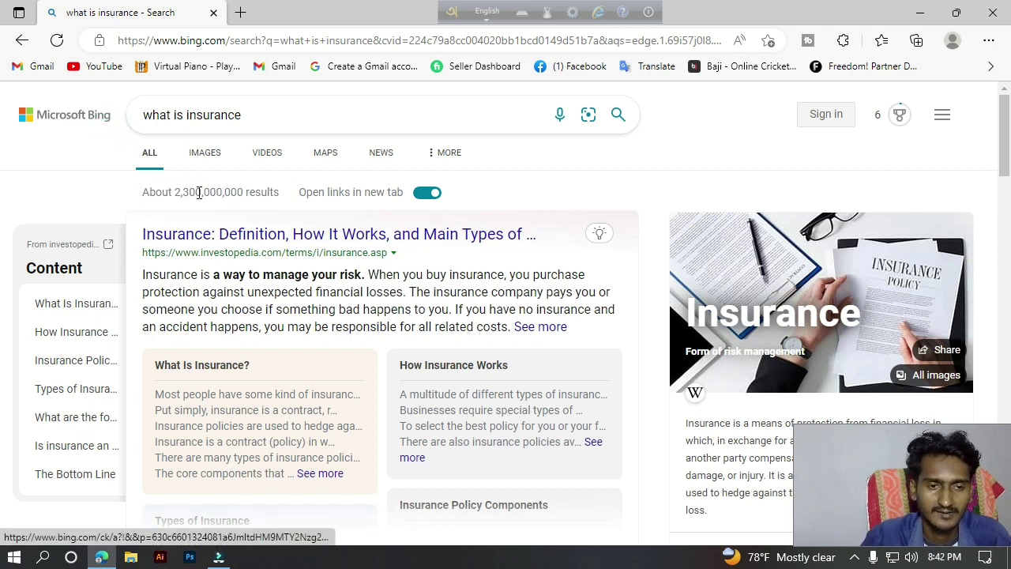
drag(172, 192, 246, 196)
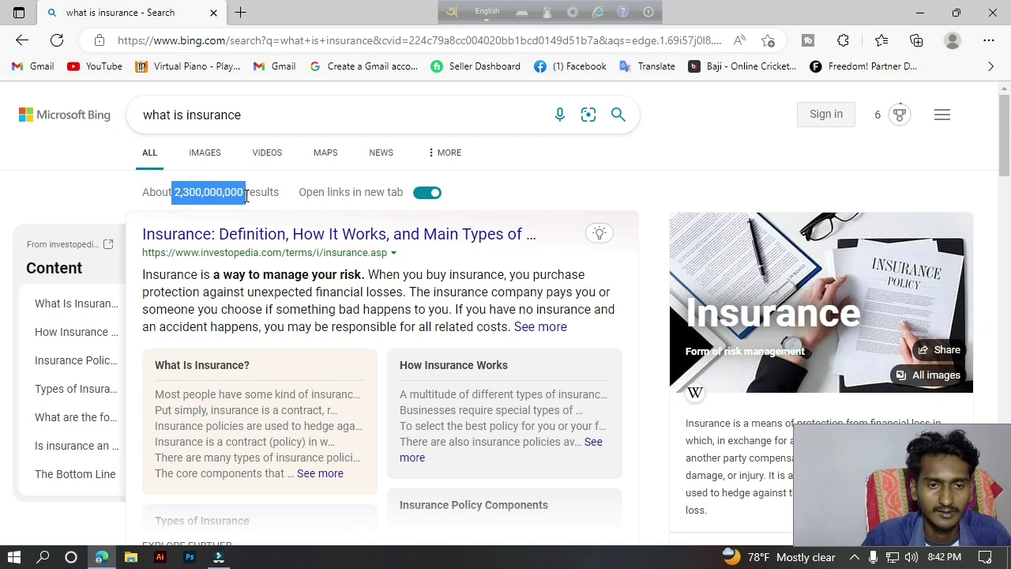
click(269, 117)
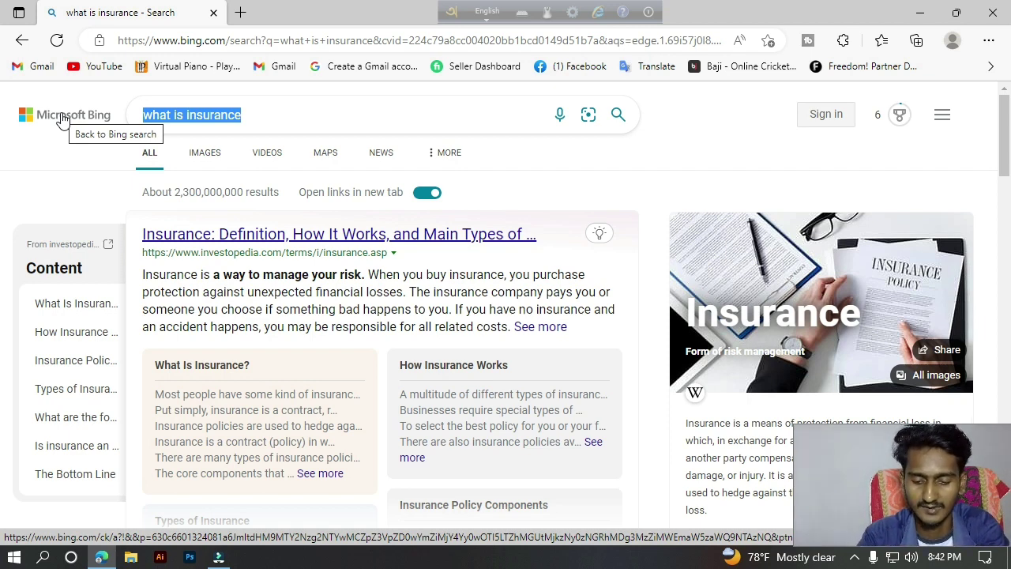
Search Bing for 'bimafy' and open the top Bimafy site result.
text(bi)
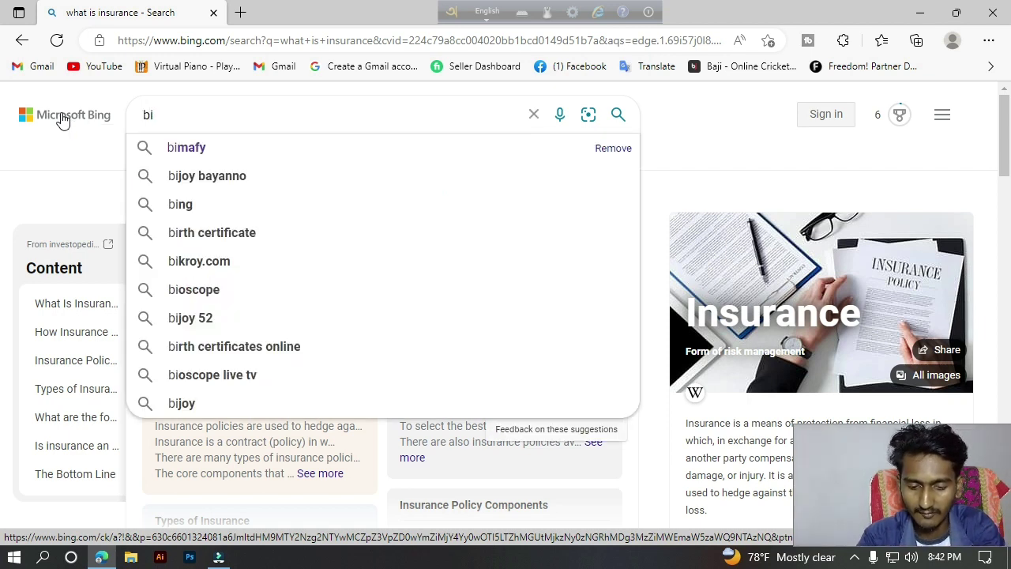
text(mafy)
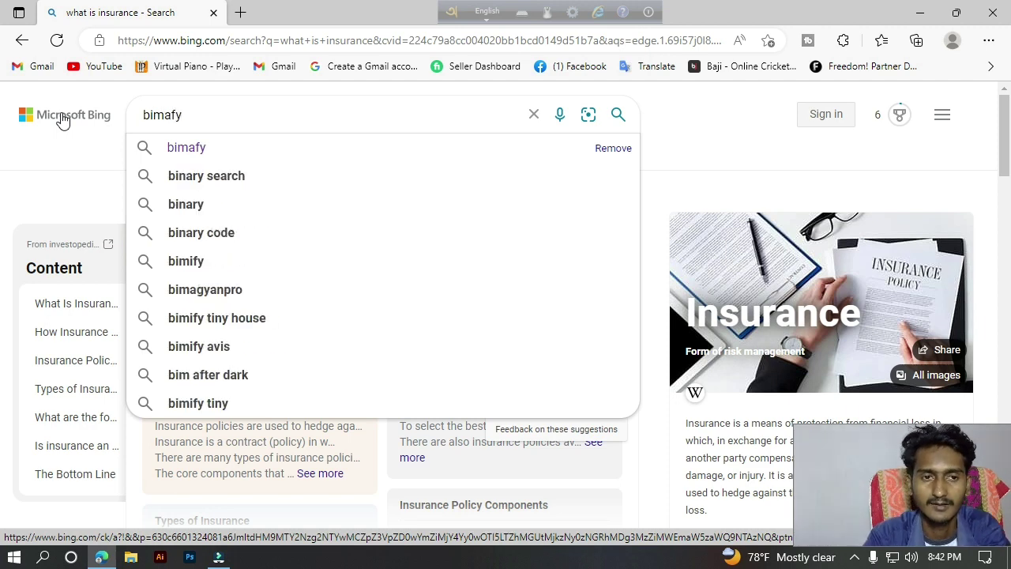
key(Return)
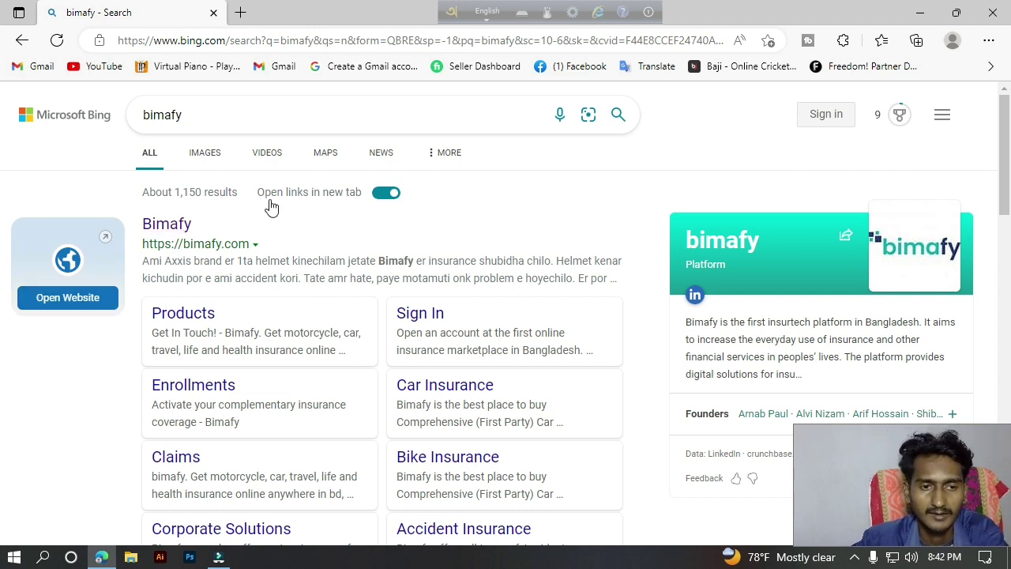
drag(253, 245, 140, 229)
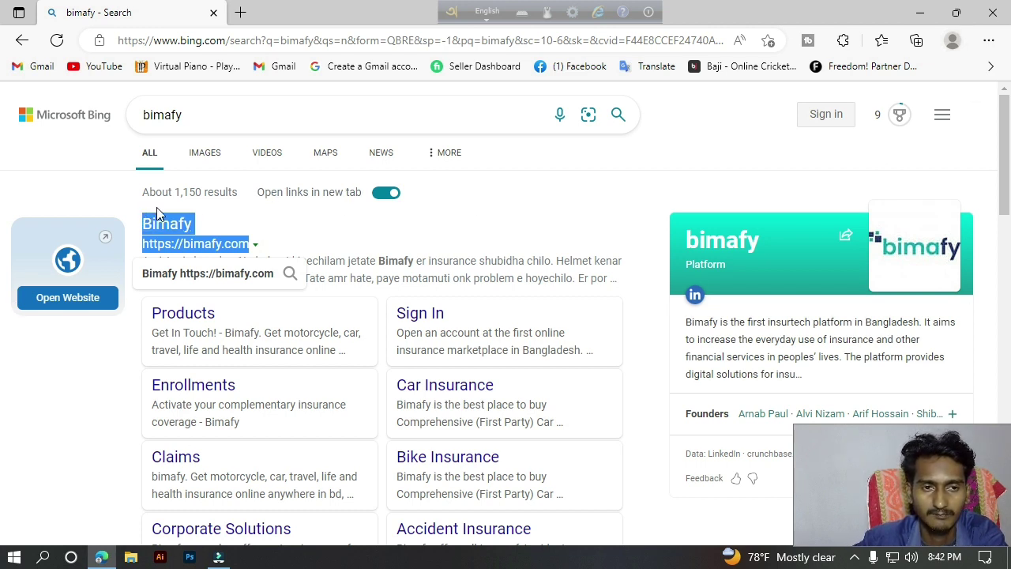
click(627, 199)
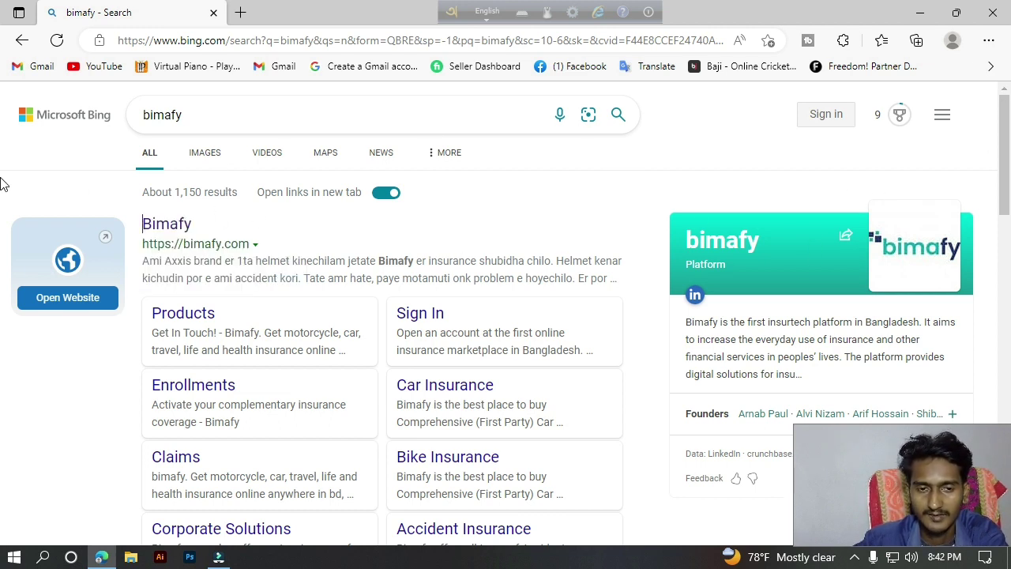
click(991, 42)
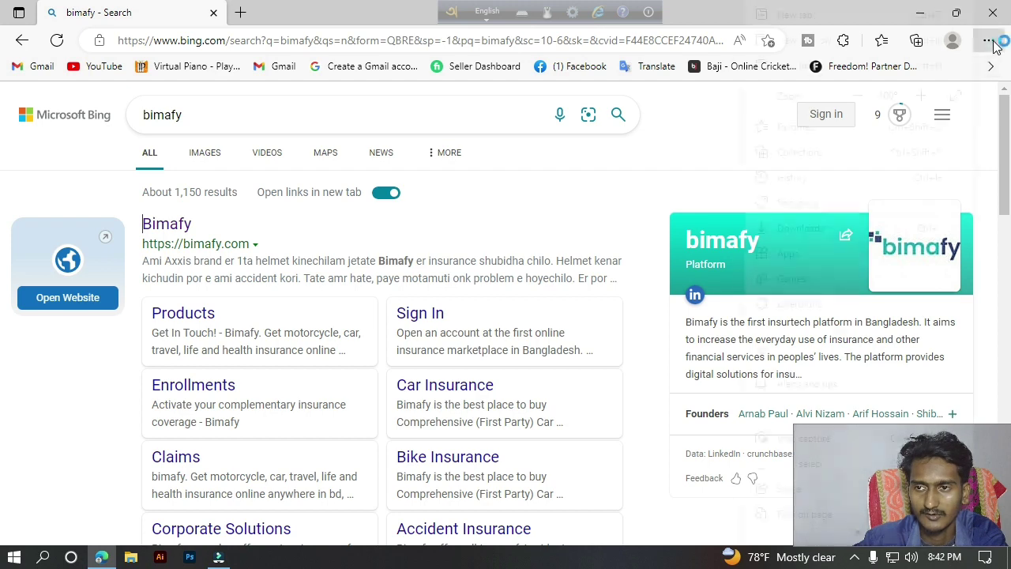
click(989, 41)
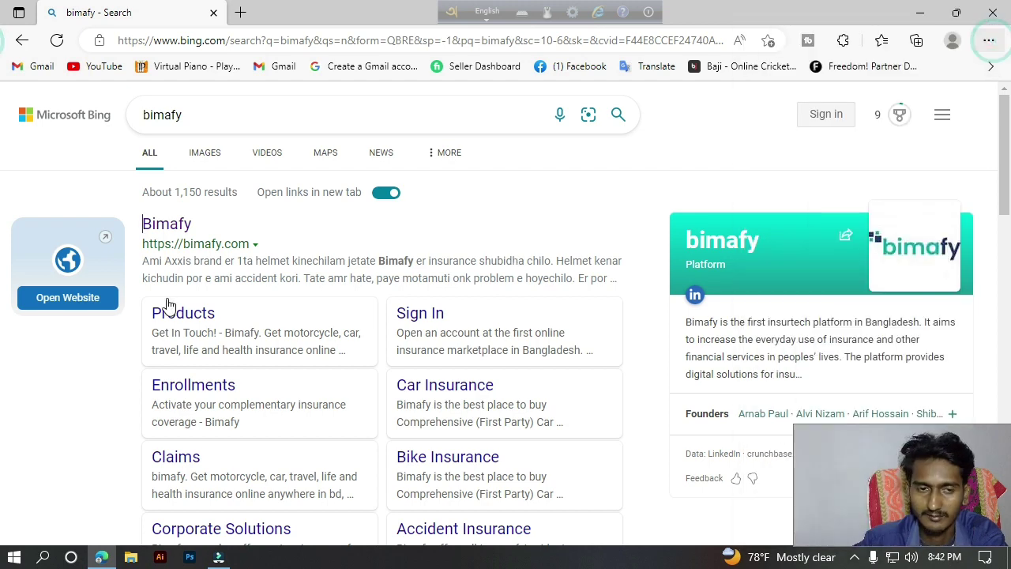
click(179, 226)
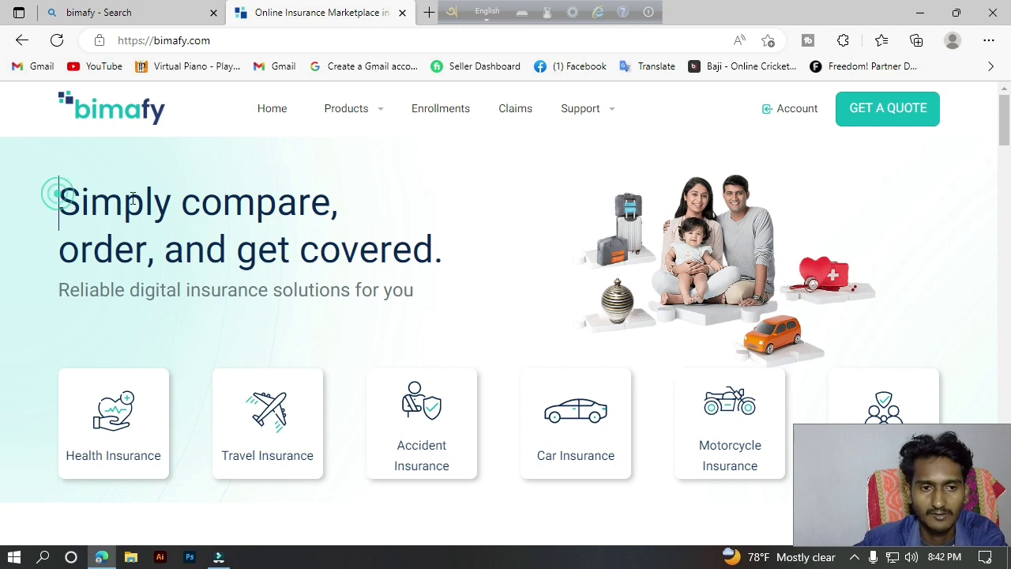
Highlight the Bimafy homepage headline and subheading while explaining them.
drag(57, 195, 494, 243)
click(561, 246)
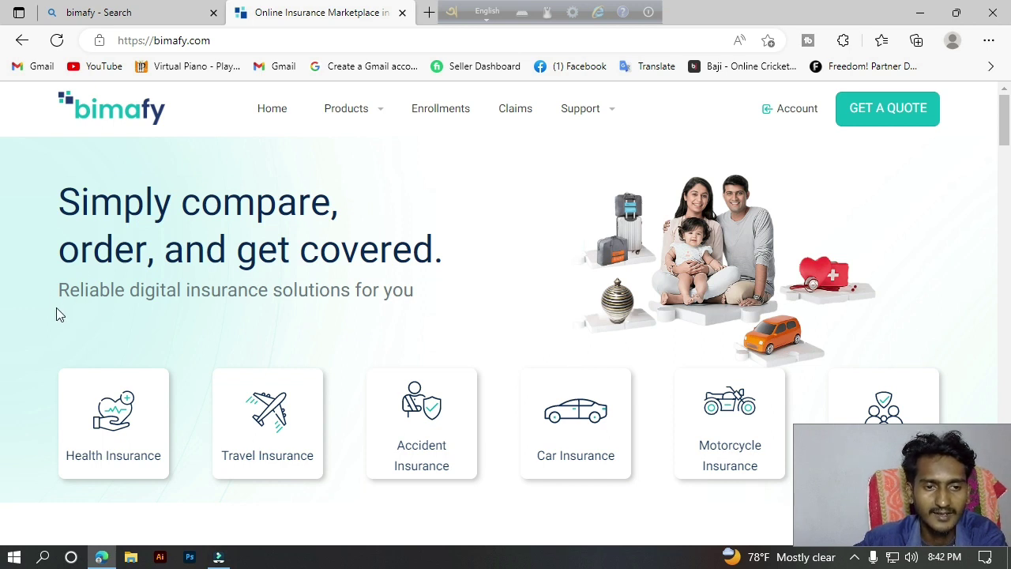
drag(426, 293, 45, 301)
click(38, 255)
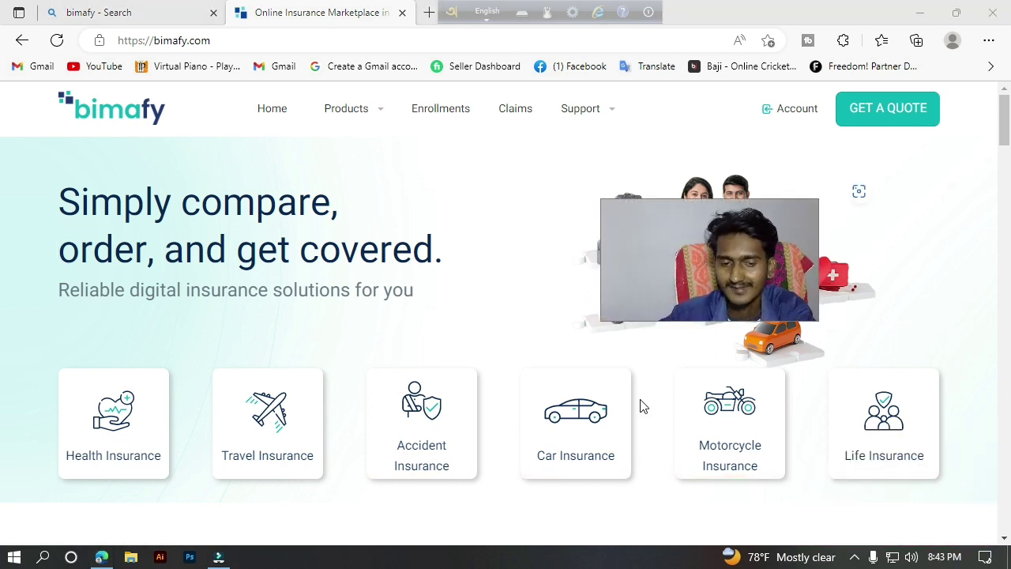
click(854, 557)
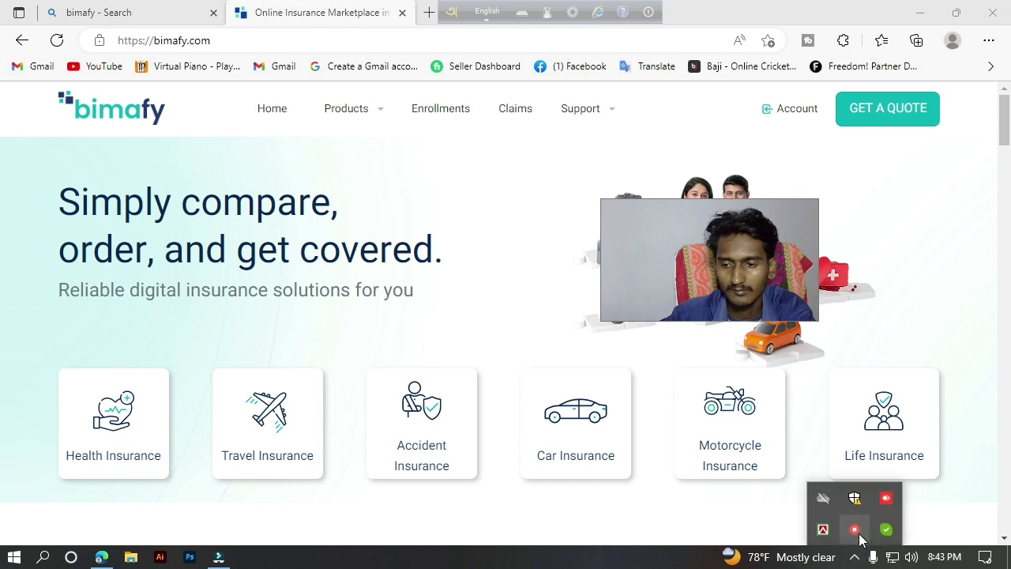
right_click(854, 529)
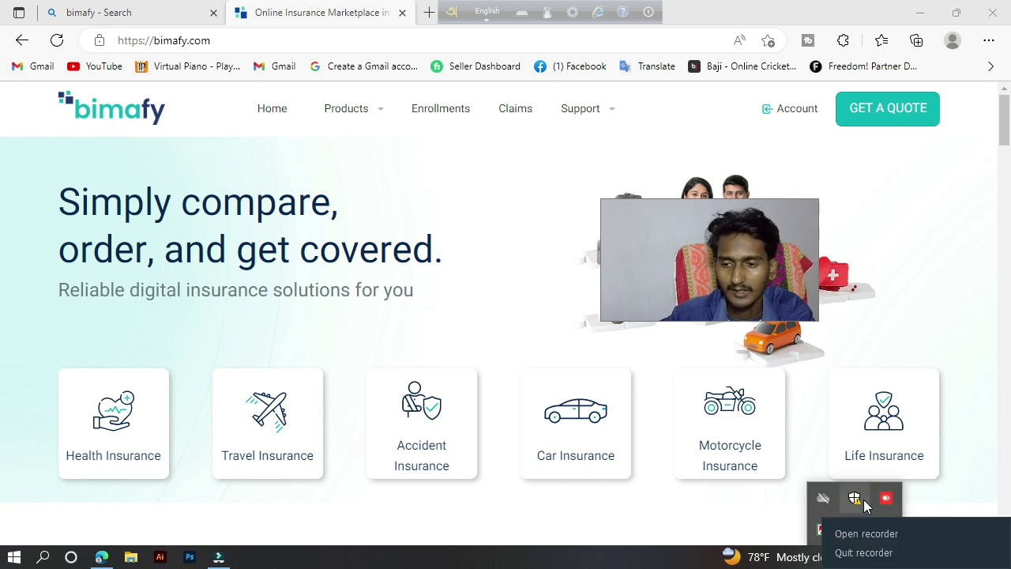
click(842, 533)
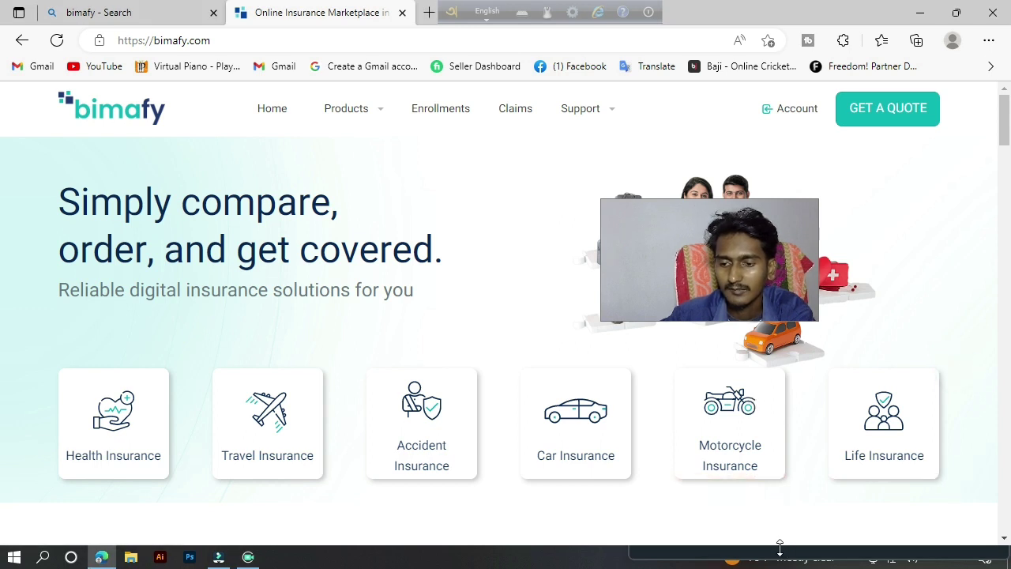
mouse_move(782, 549)
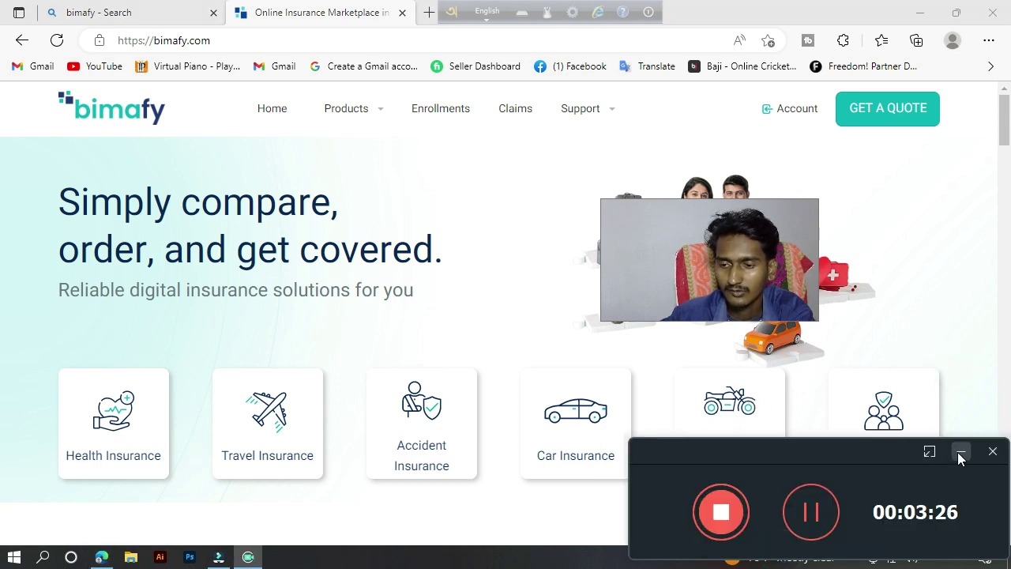
click(959, 452)
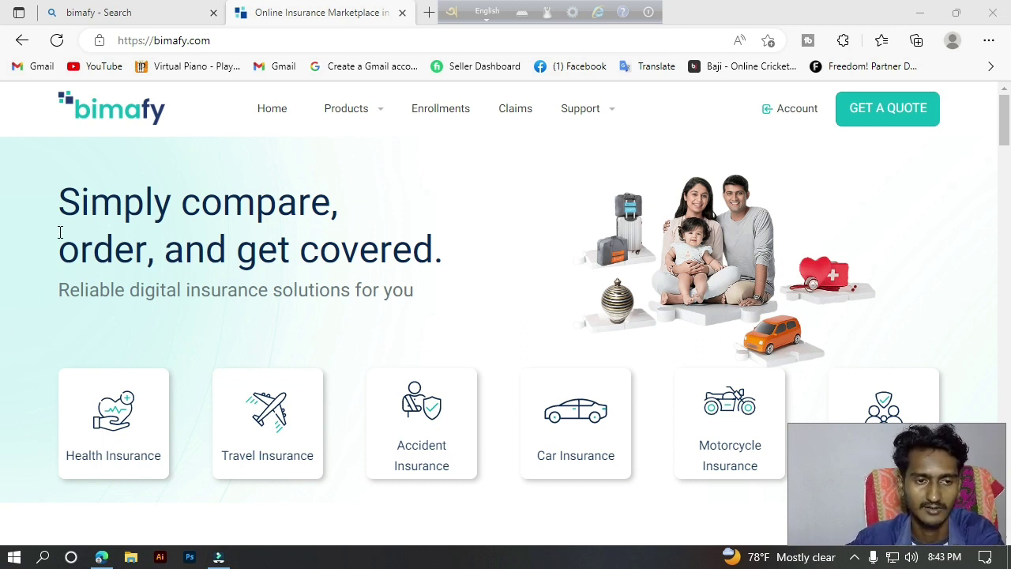
Open the Health Insurance page from its homepage card.
click(107, 438)
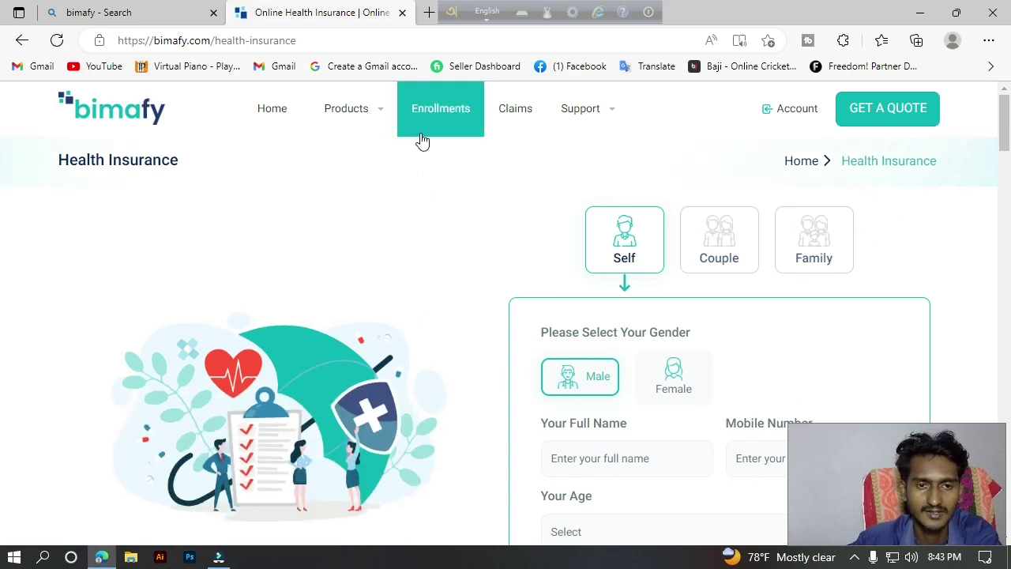
click(21, 40)
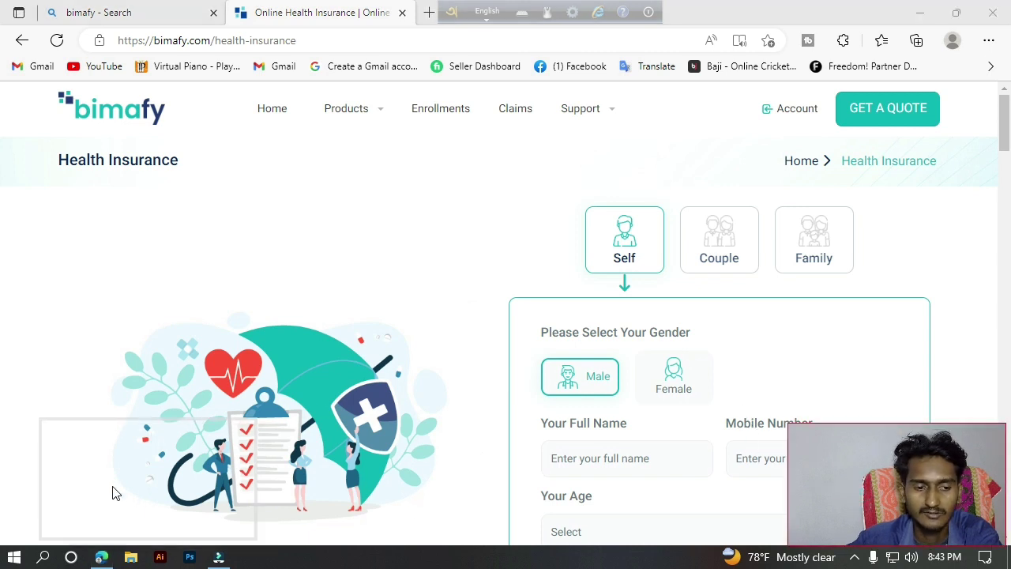
drag(78, 504, 78, 496)
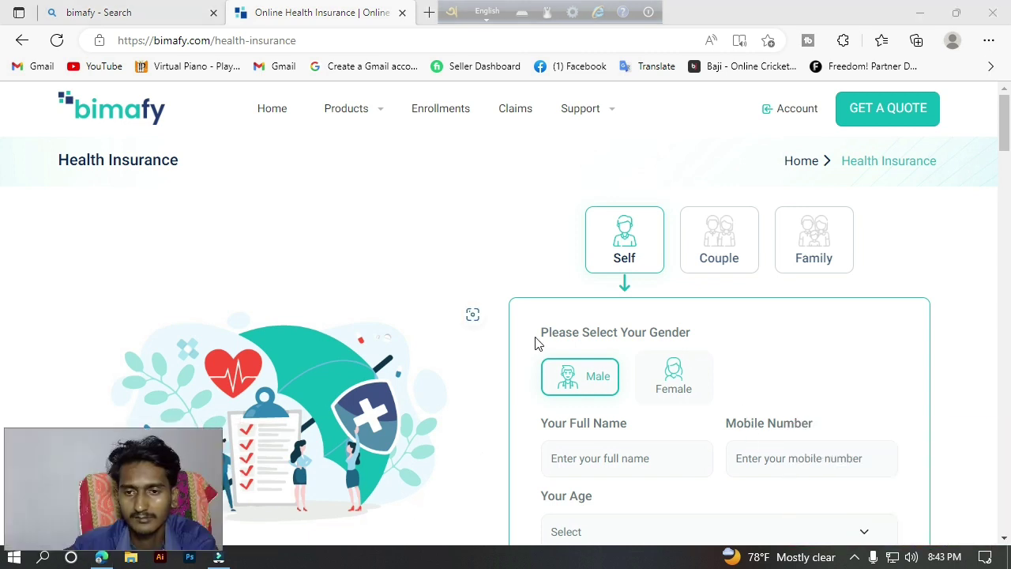
click(2, 126)
scroll(2, 134, down, 1)
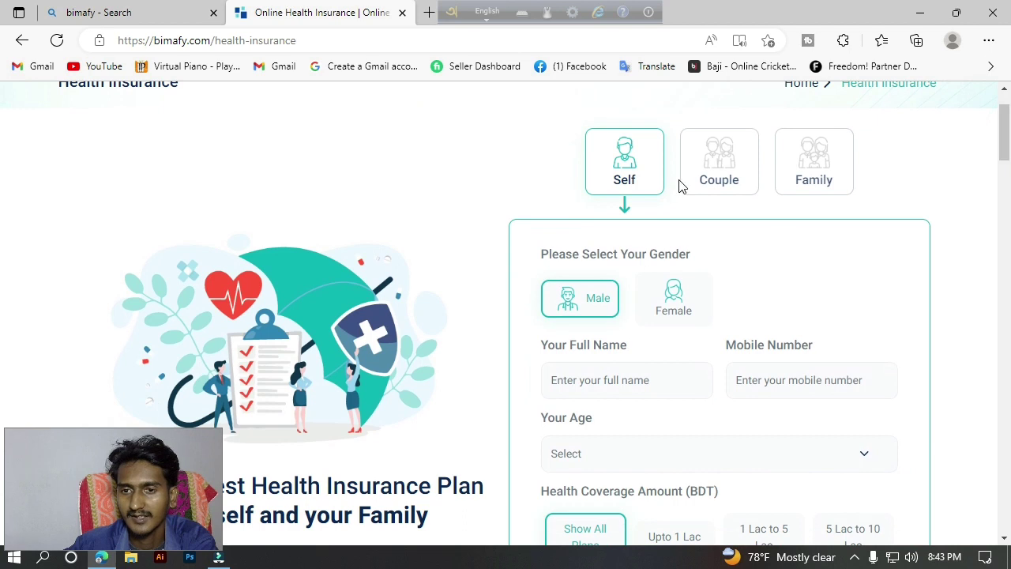
Try the Couple and Family coverage types, ending back on Self.
click(728, 191)
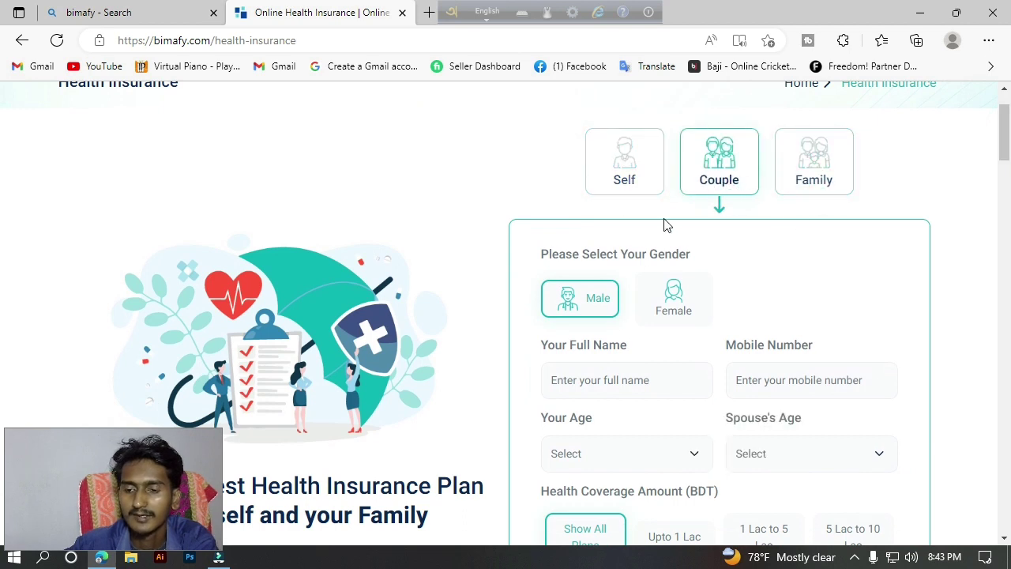
click(817, 172)
click(649, 176)
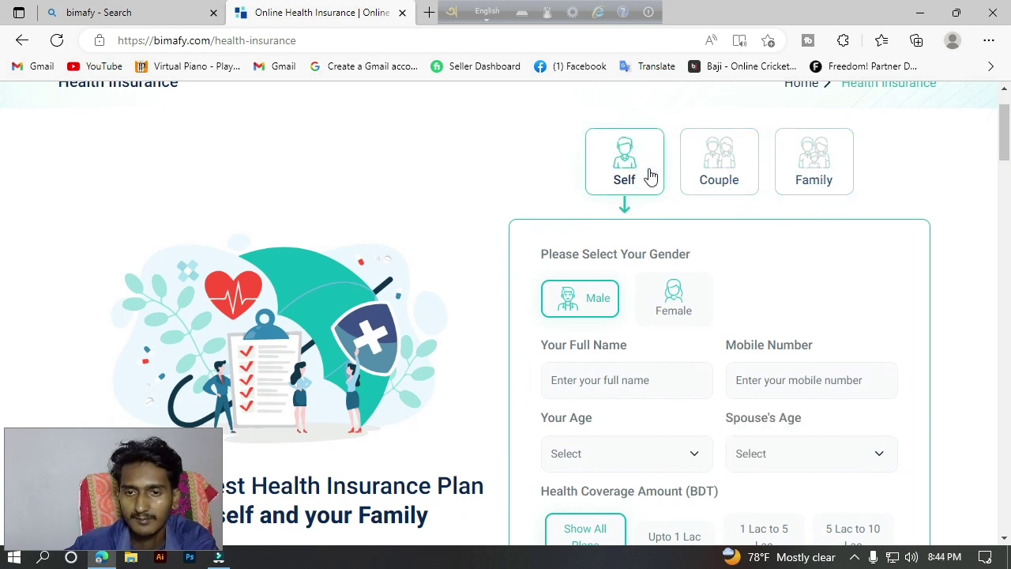
click(813, 165)
click(743, 184)
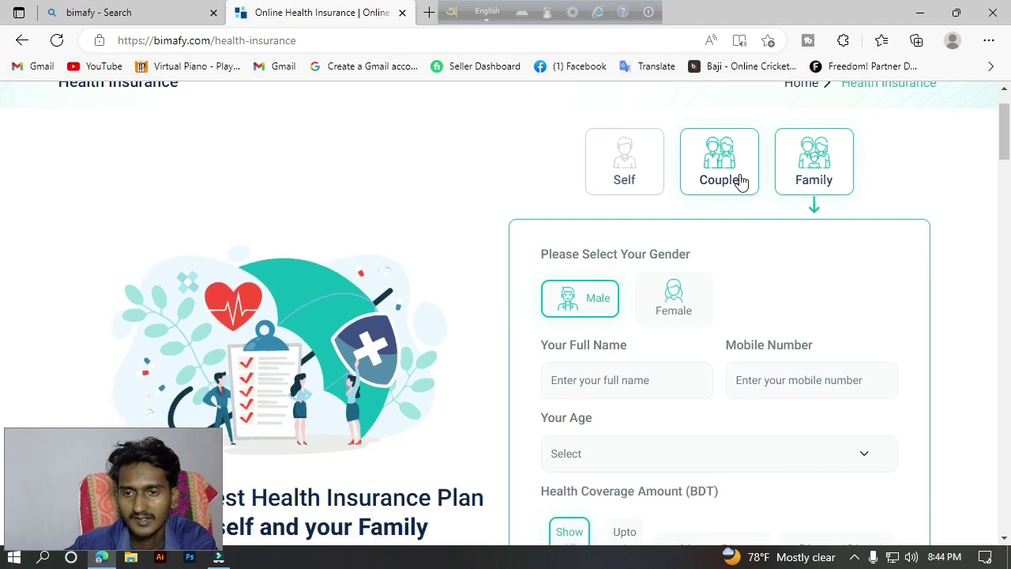
click(832, 172)
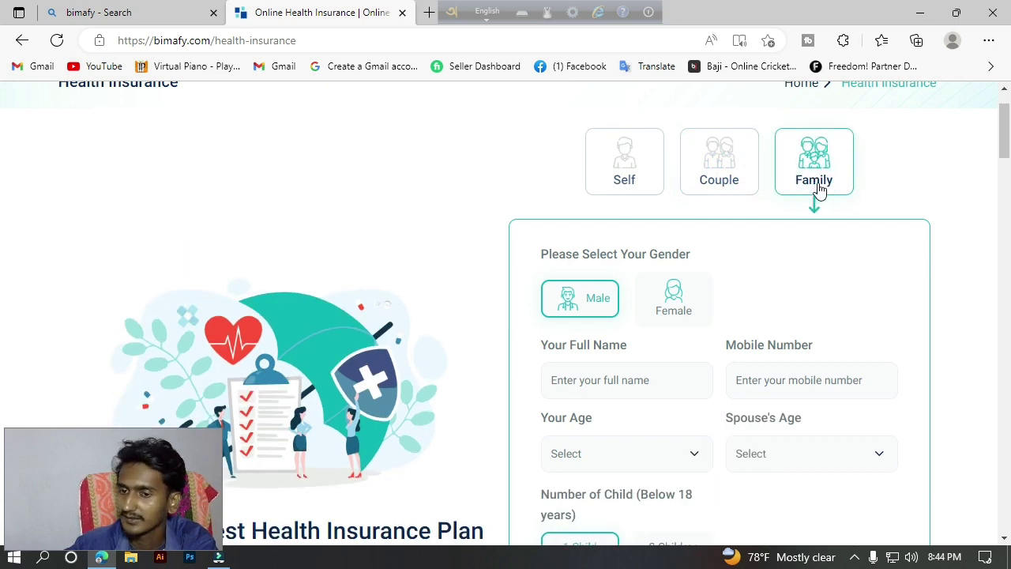
scroll(1006, 134, down, 4)
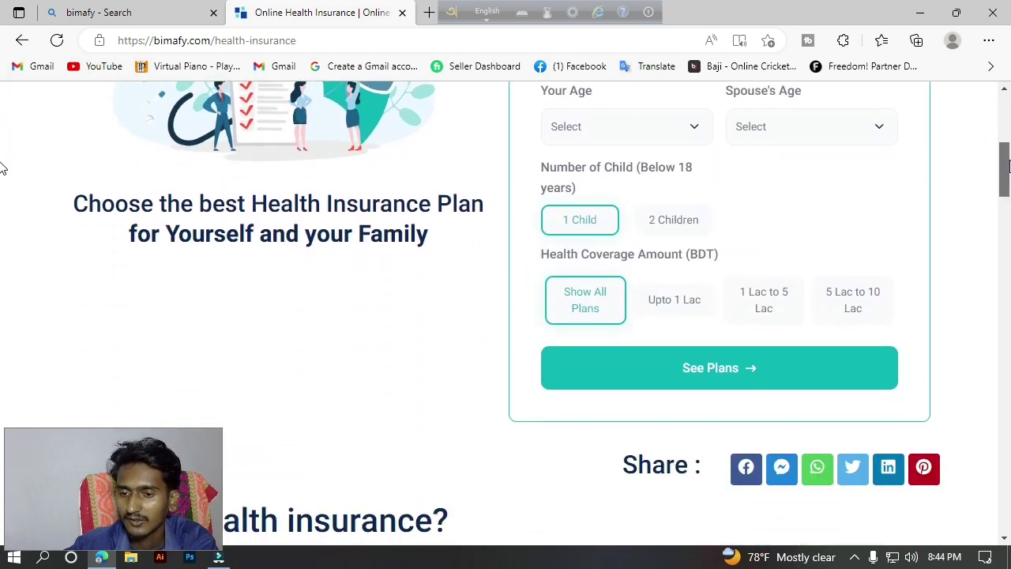
scroll(1007, 166, up, 5)
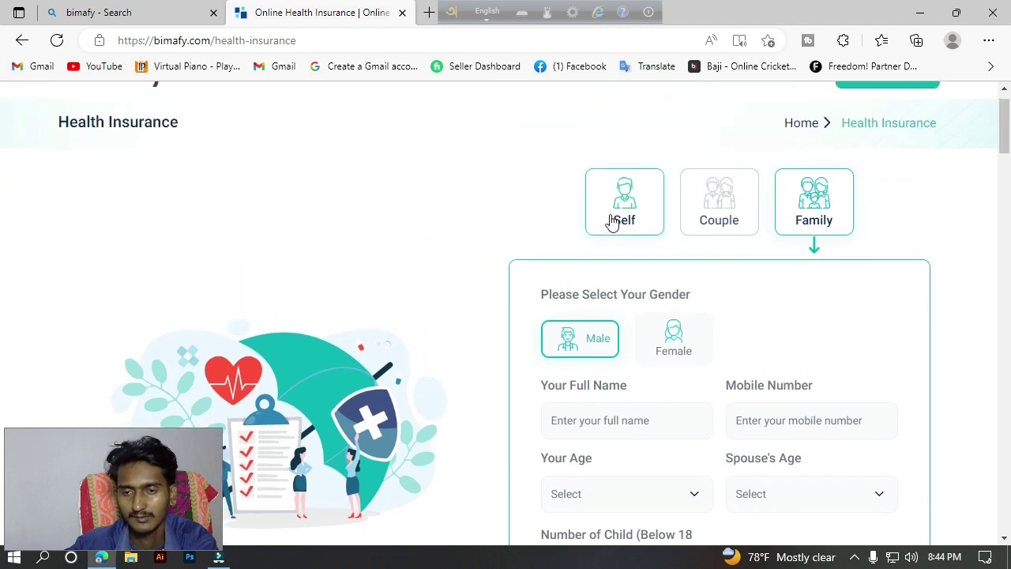
click(616, 222)
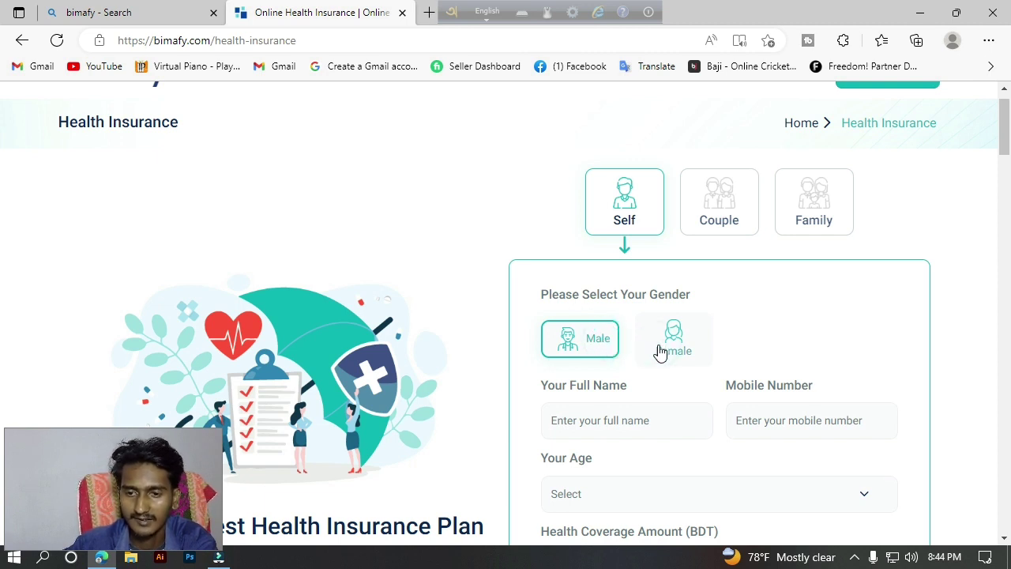
Set gender to Male and fill in the applicant's full name and mobile number.
click(661, 352)
click(598, 346)
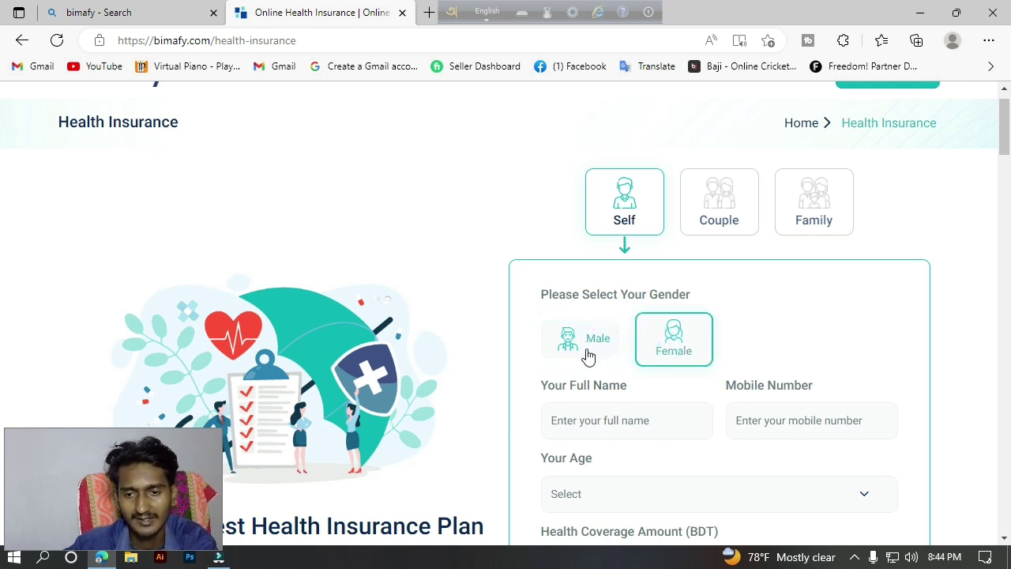
click(588, 350)
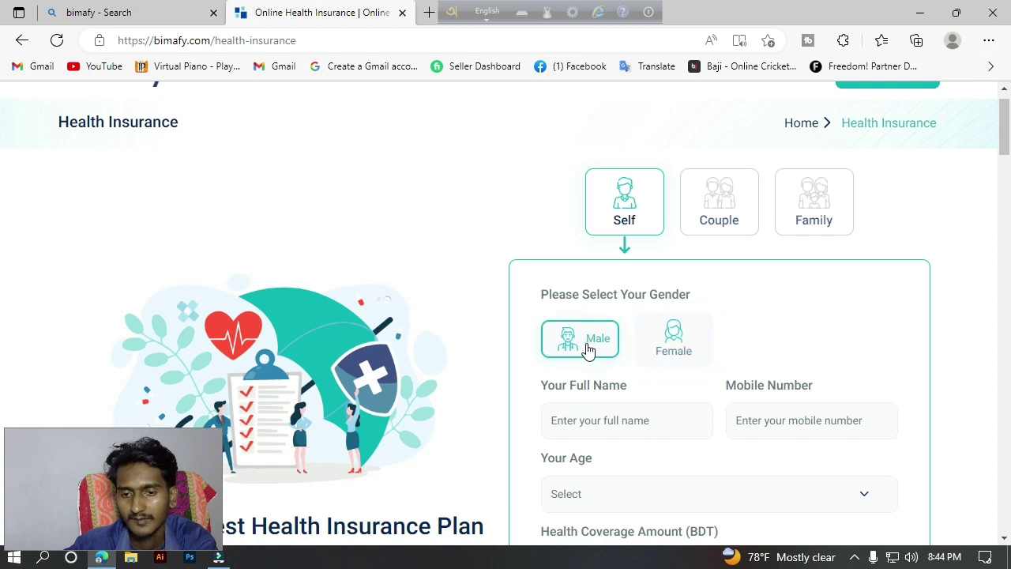
click(651, 413)
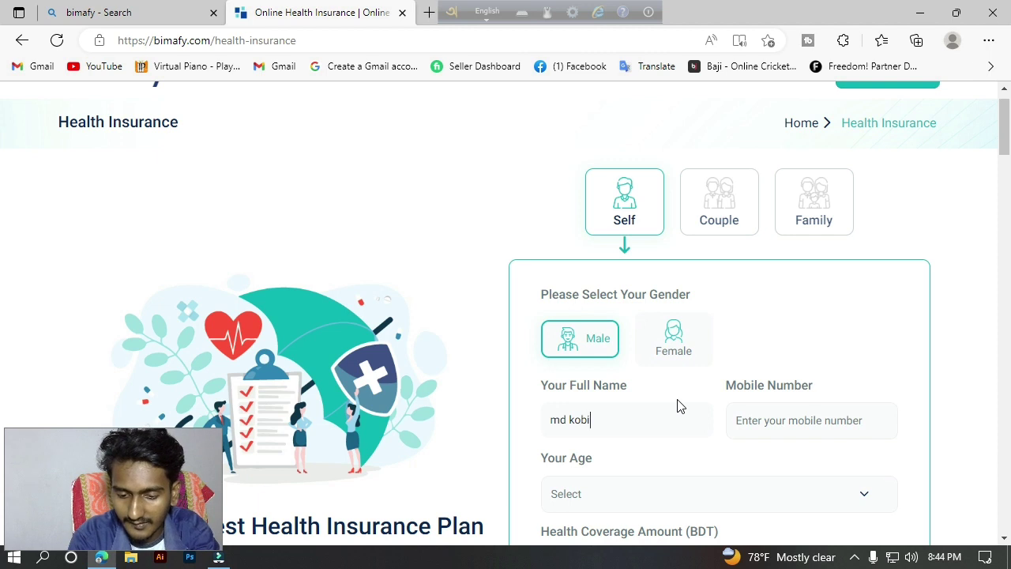
click(803, 420)
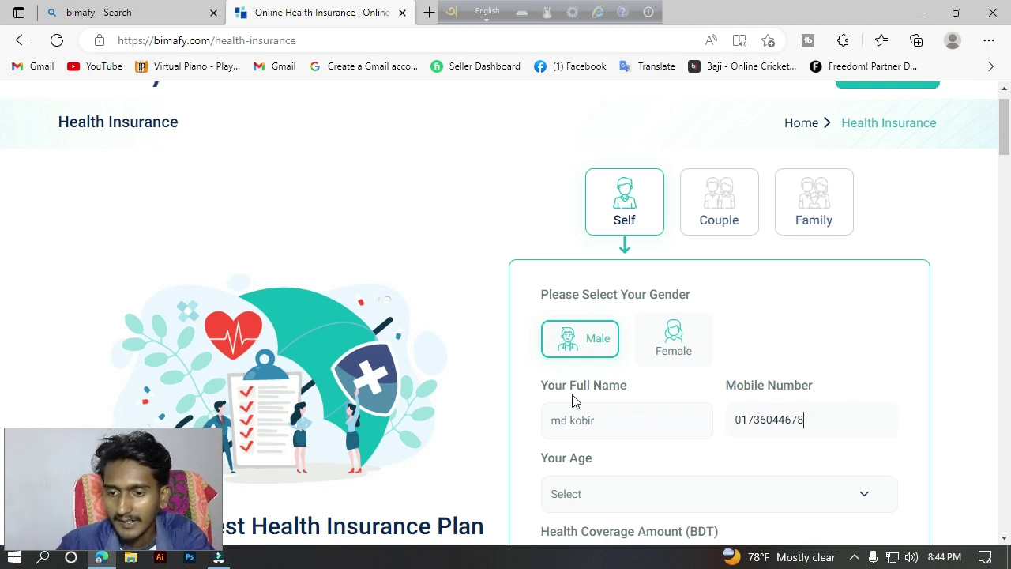
drag(533, 397, 603, 397)
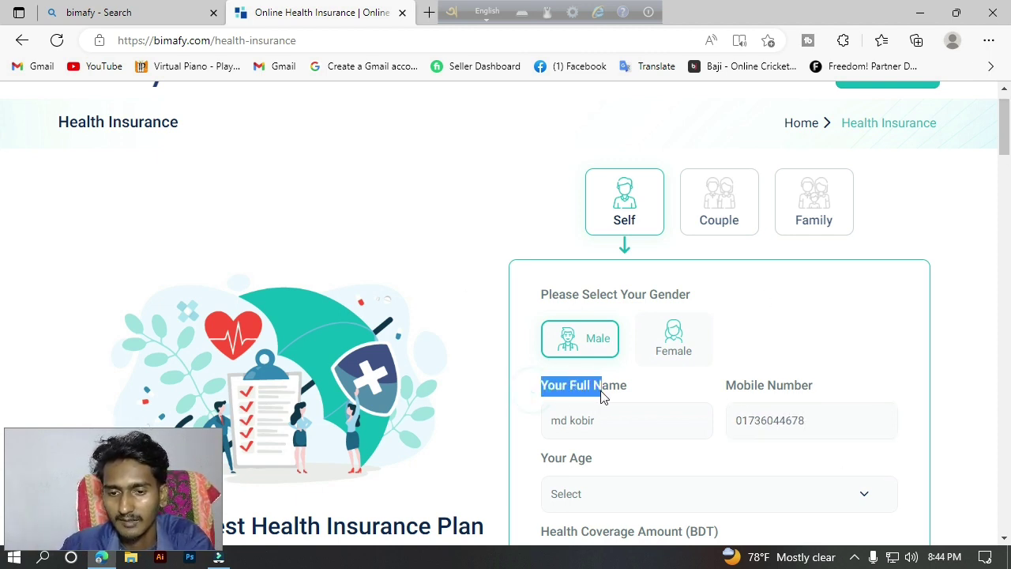
drag(723, 395, 720, 433)
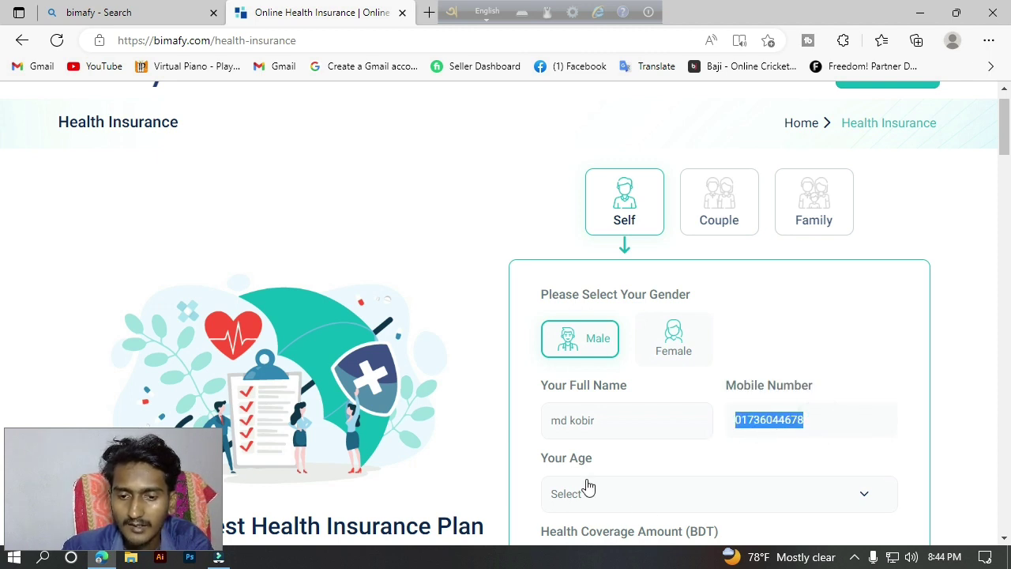
Set age to 25 Years and choose Upto 1 Lac coverage after trying the others.
click(625, 504)
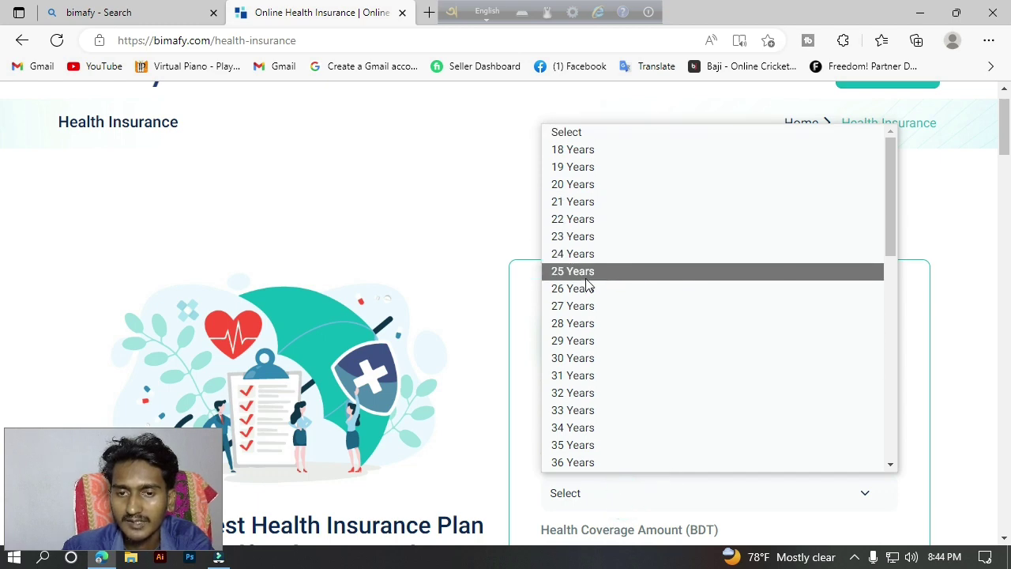
click(584, 272)
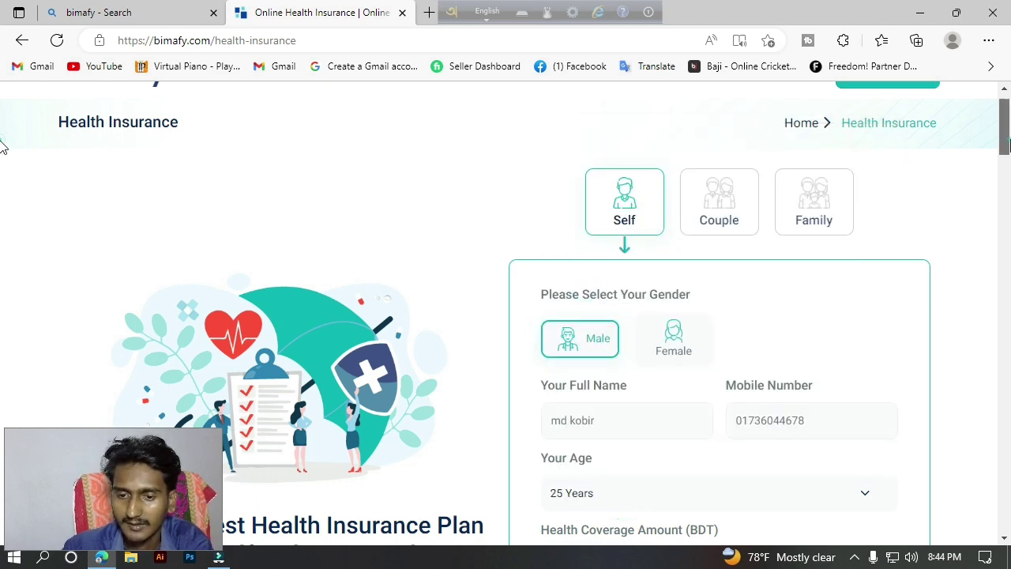
scroll(2, 146, down, 4)
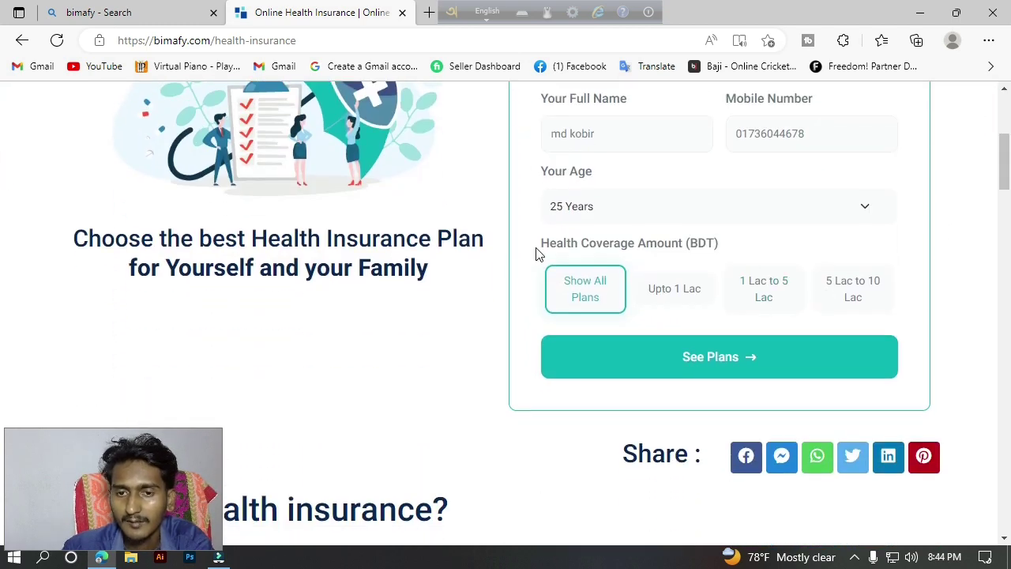
drag(537, 241, 621, 262)
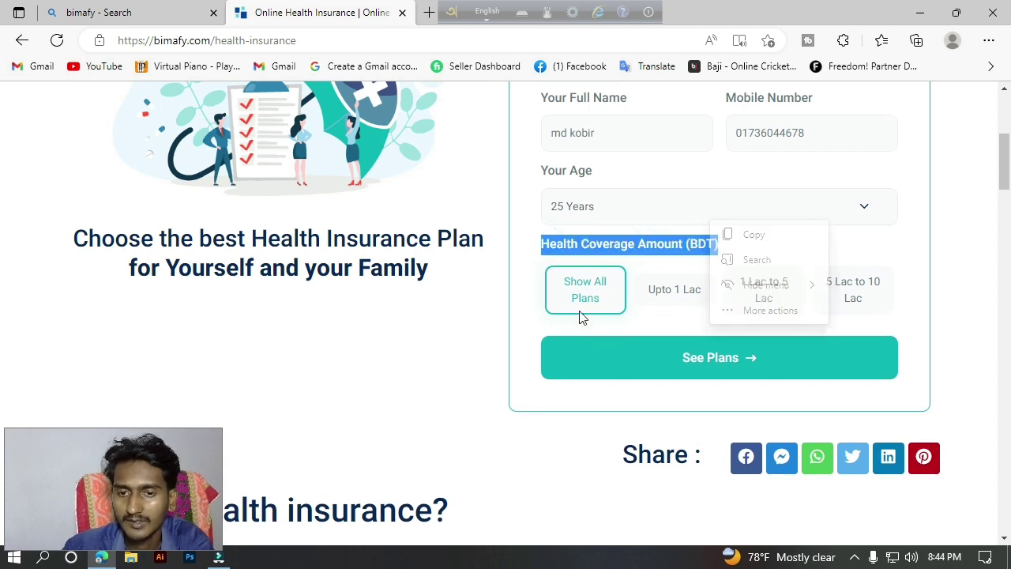
click(684, 298)
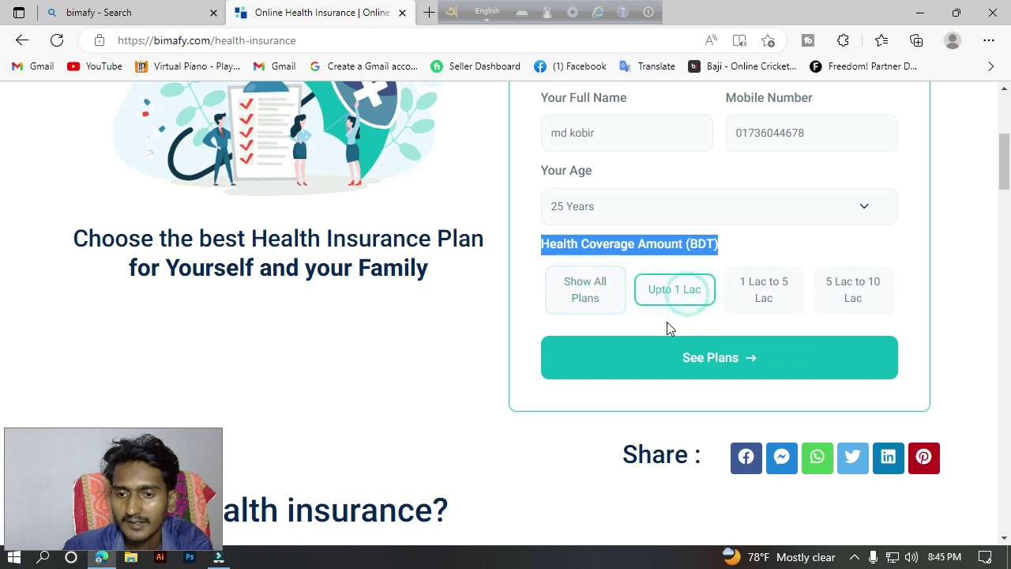
click(788, 304)
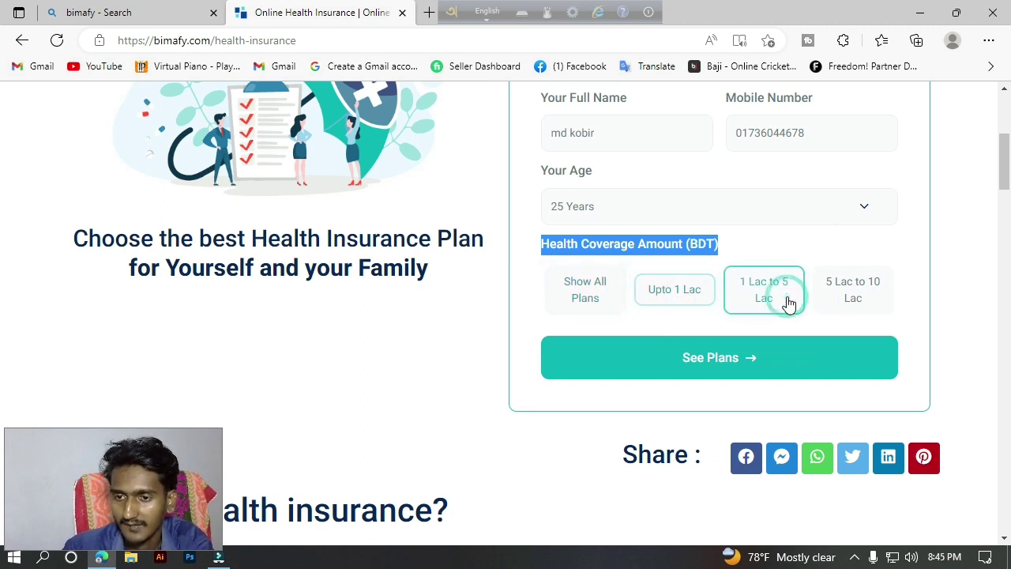
click(841, 306)
click(654, 307)
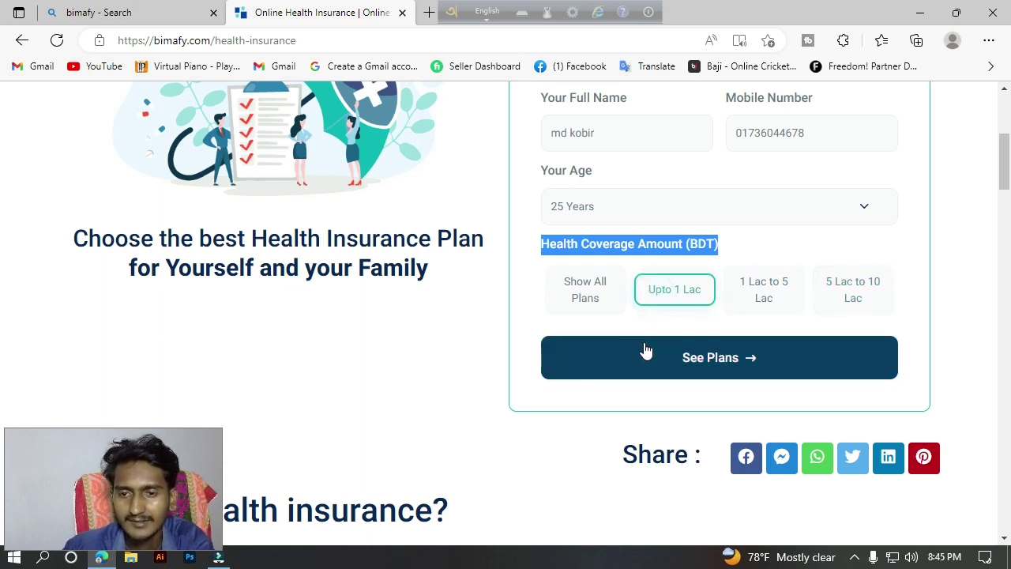
Show the matching plans and highlight the travel insurance notice.
click(734, 372)
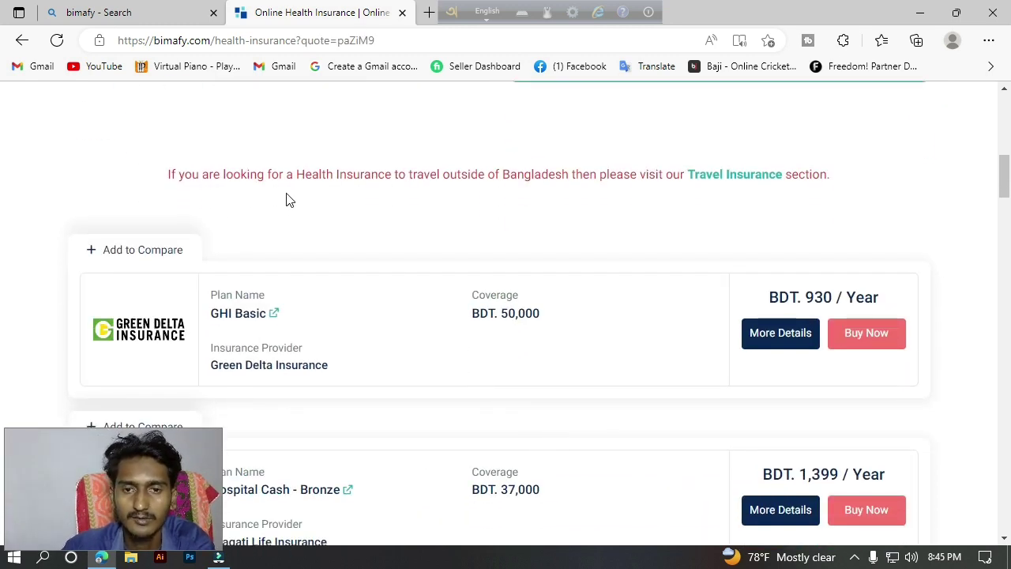
drag(153, 180, 183, 176)
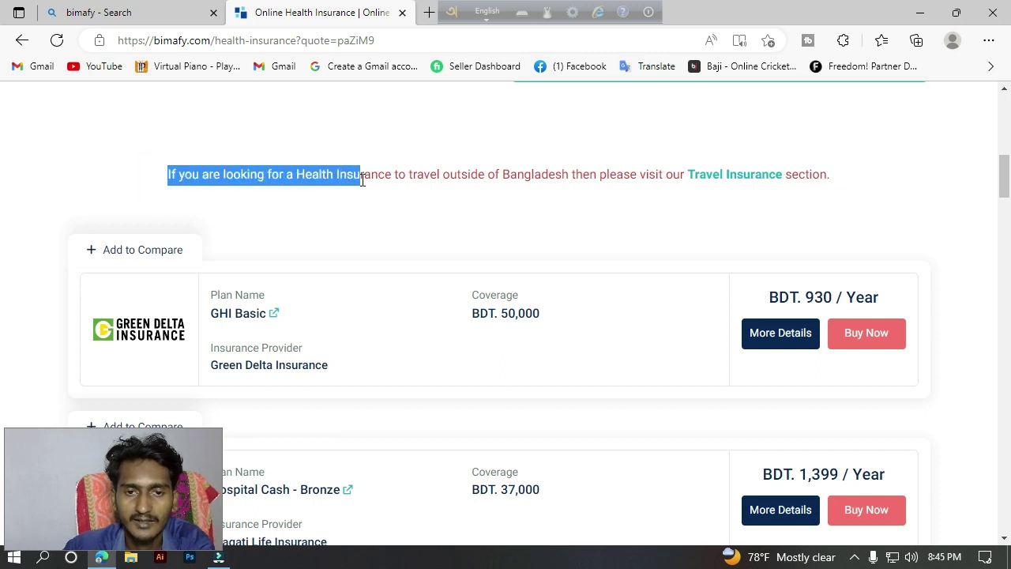
drag(411, 181, 610, 198)
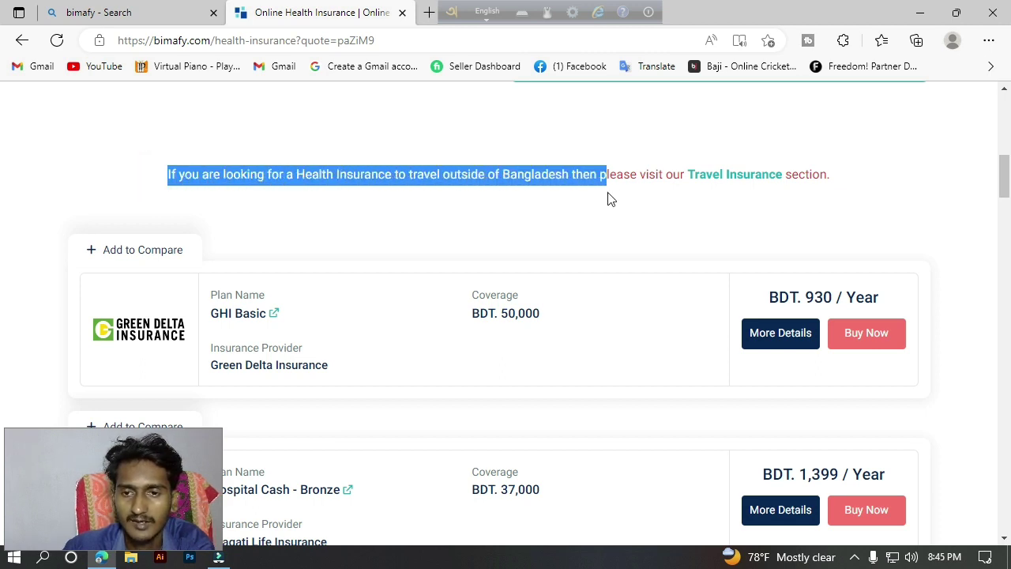
drag(709, 193, 837, 186)
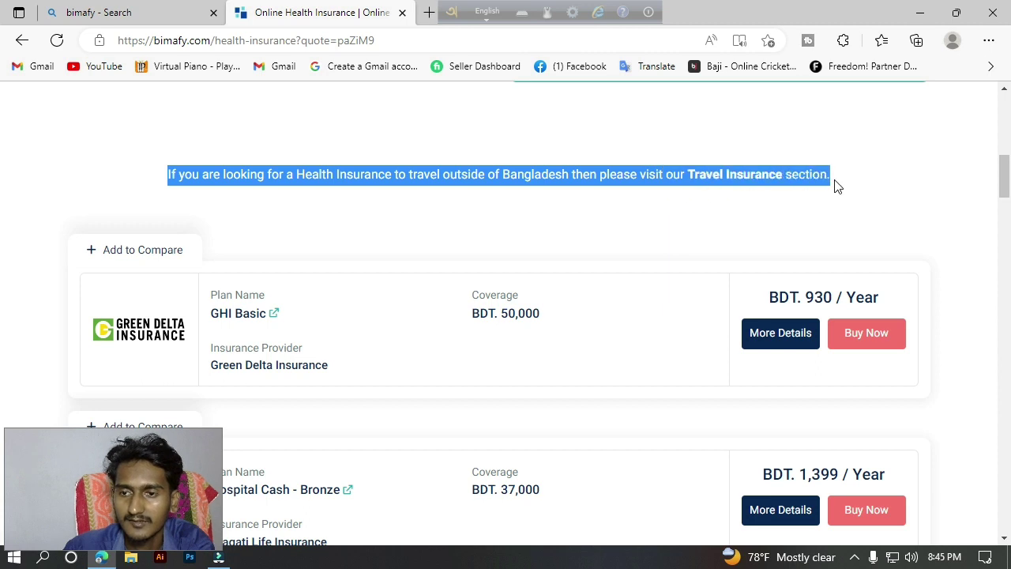
click(901, 194)
drag(1002, 178, 1010, 190)
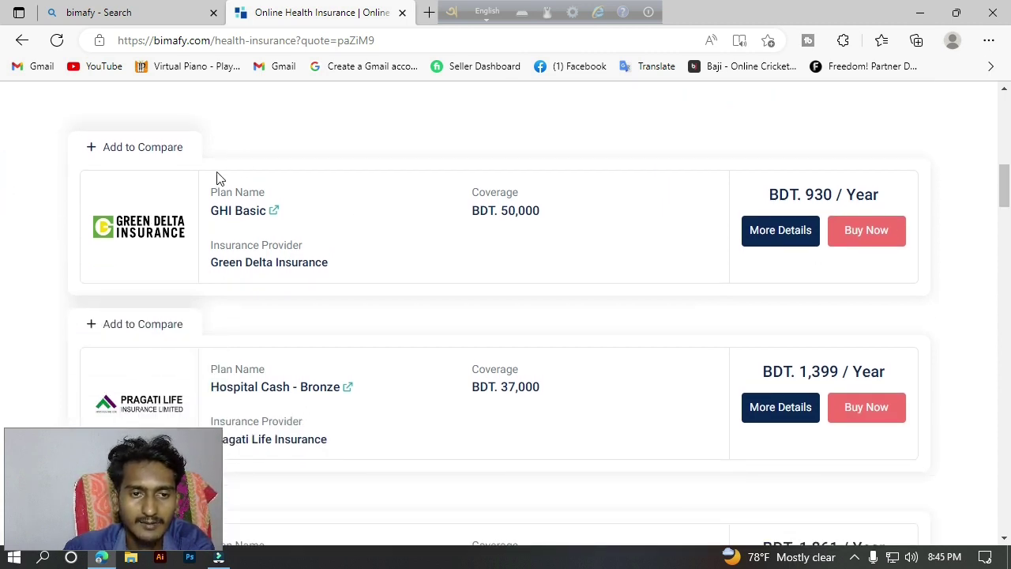
Highlight GHI Basic's plan name, BDT. 50,000 coverage and yearly price.
drag(210, 194, 269, 194)
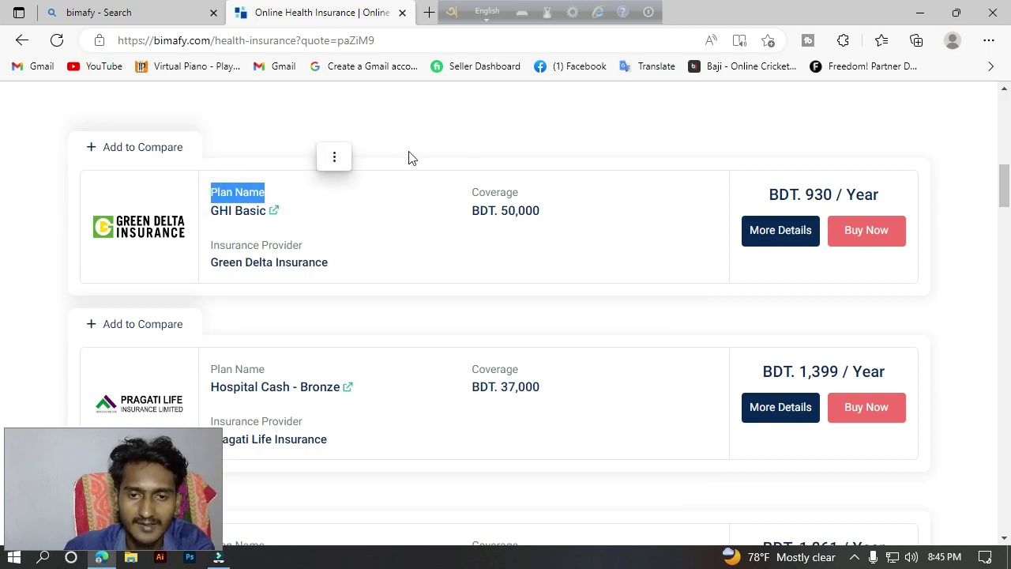
drag(450, 209, 542, 217)
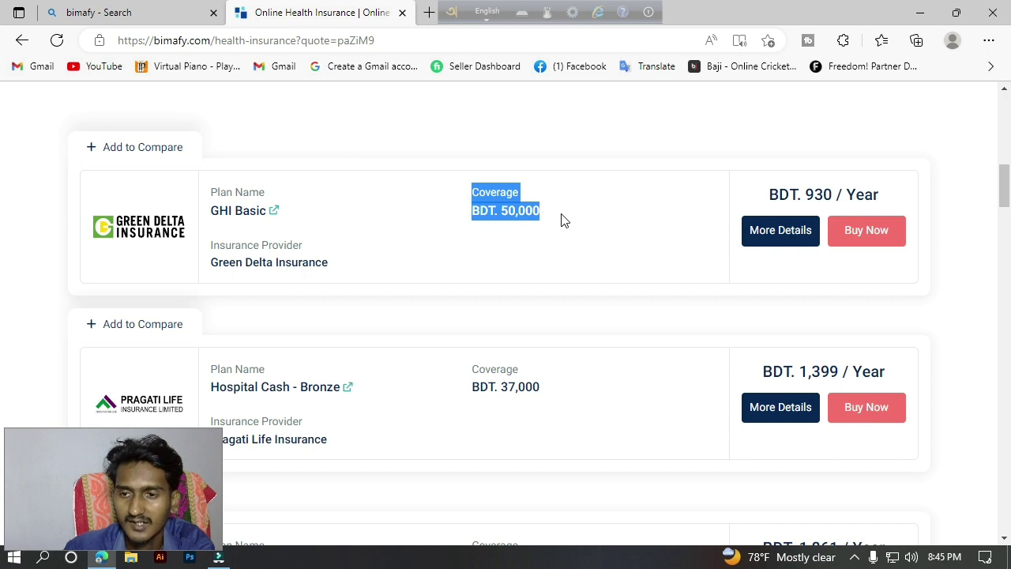
drag(767, 196, 836, 188)
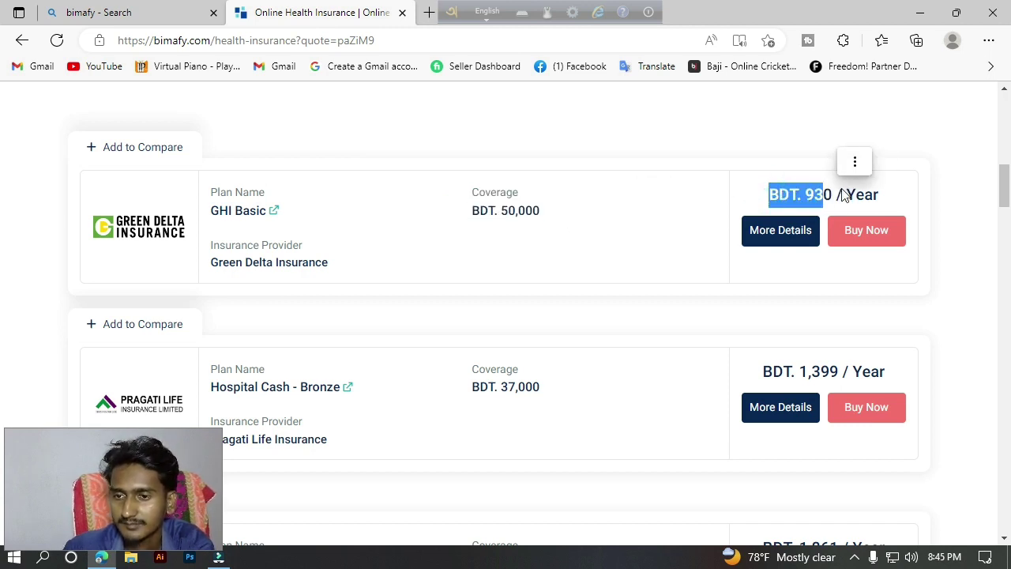
click(854, 161)
click(830, 130)
drag(898, 197, 790, 194)
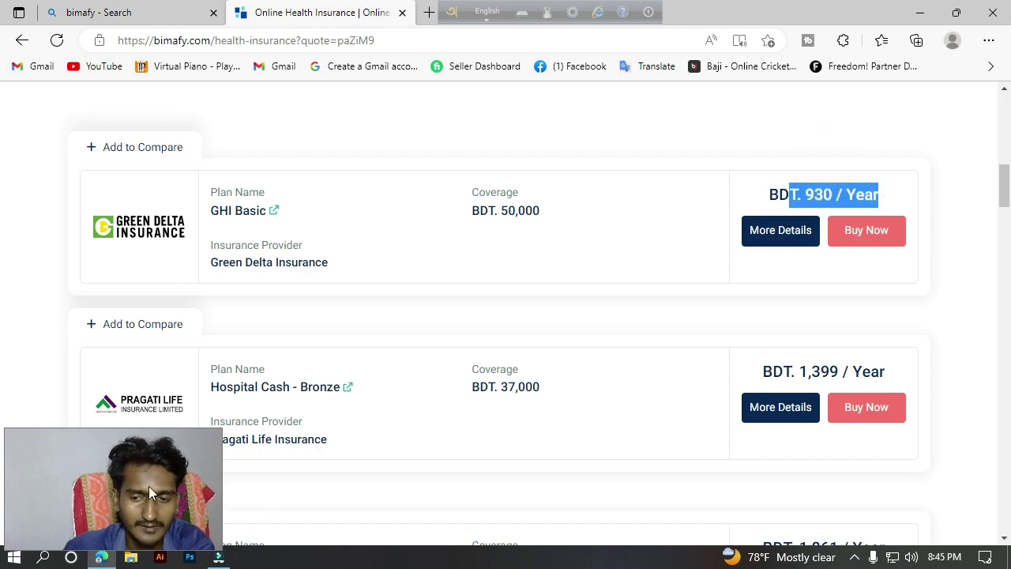
click(219, 557)
drag(842, 479, 933, 483)
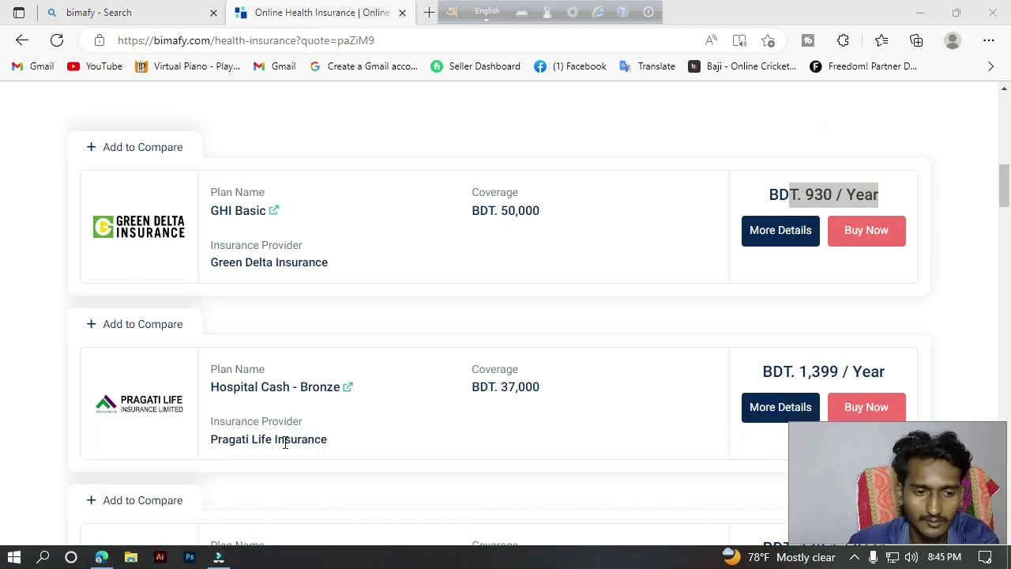
Highlight Hospital Cash - Bronze's name, coverage and price, and GHI Advanced's coverage.
drag(207, 369, 272, 373)
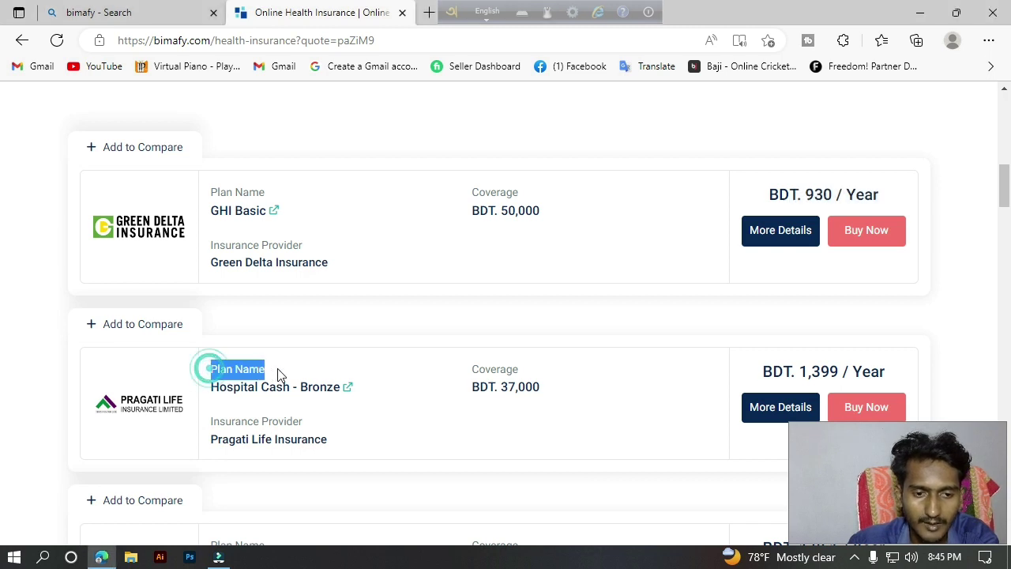
drag(212, 387, 545, 391)
click(473, 368)
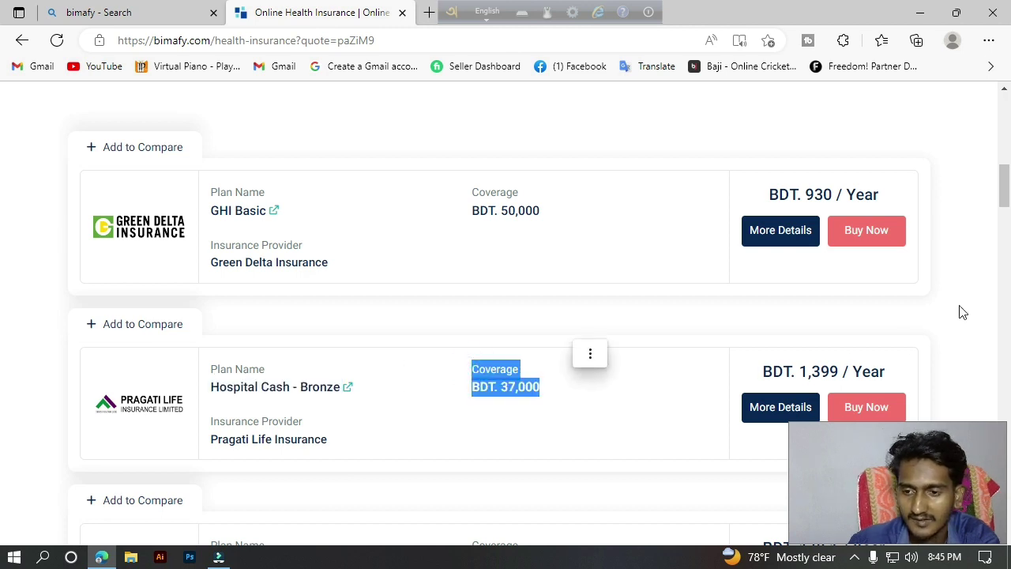
drag(756, 355, 871, 370)
drag(1002, 181, 1002, 198)
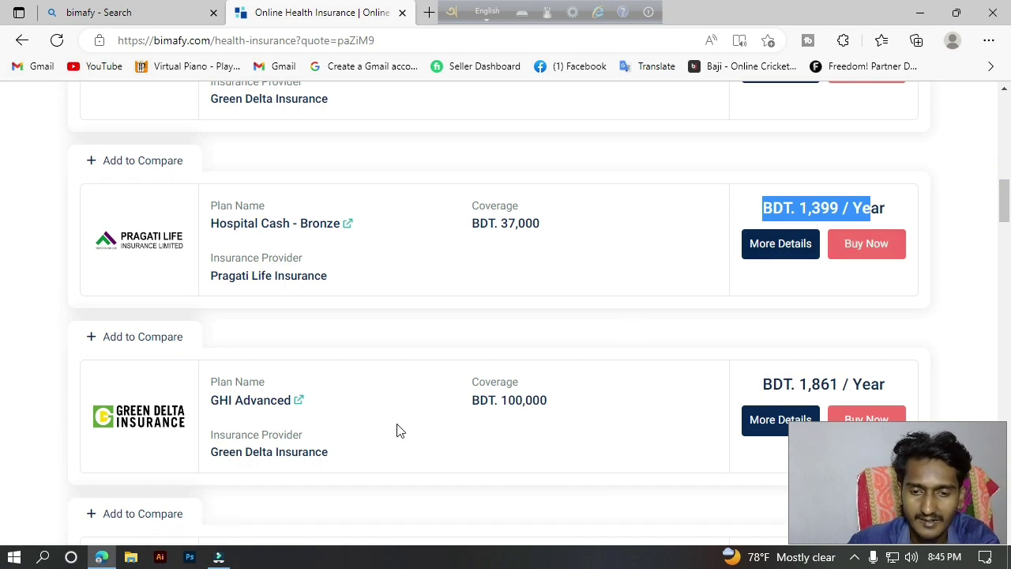
drag(473, 382, 633, 384)
mouse_move(1005, 207)
mouse_down()
mouse_move(1008, 350)
mouse_move(1008, 274)
mouse_move(976, 99)
mouse_move(1000, 124)
mouse_move(1006, 233)
mouse_move(996, 151)
mouse_move(1007, 199)
mouse_move(1006, 187)
mouse_up()
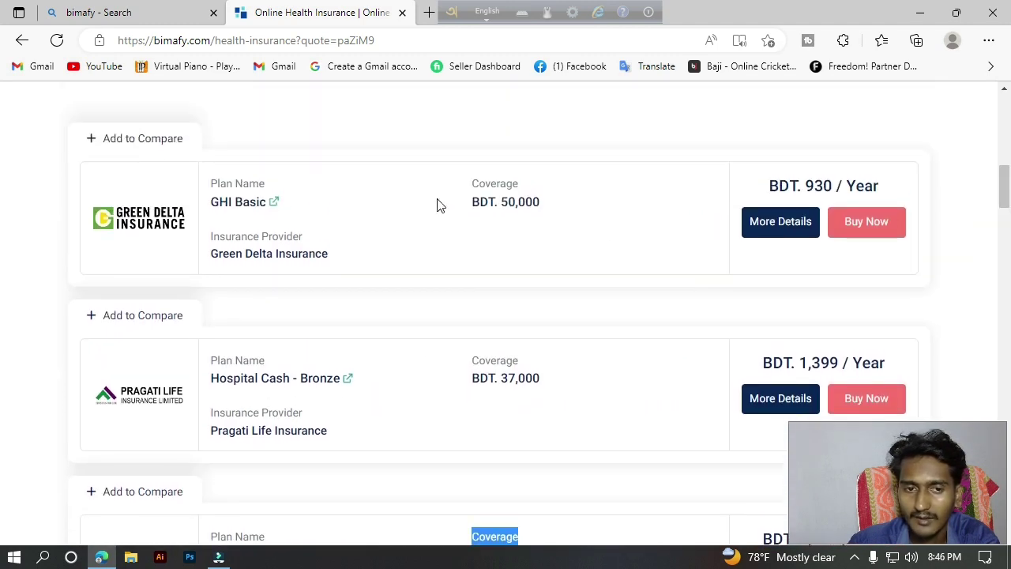
Choose Buy Now on GHI Basic and log in with a Google account.
click(872, 240)
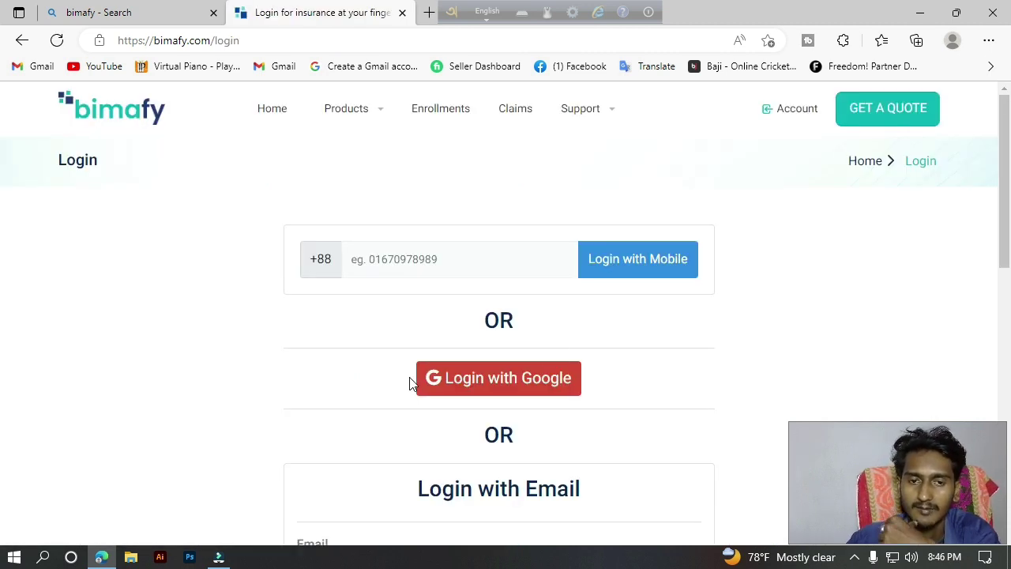
click(471, 266)
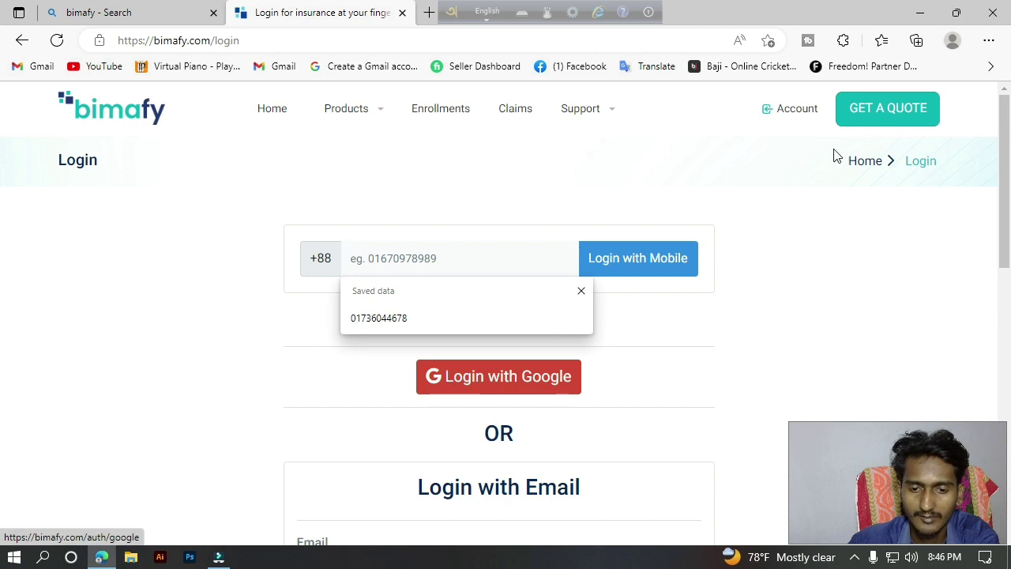
drag(1009, 215, 1010, 232)
click(511, 302)
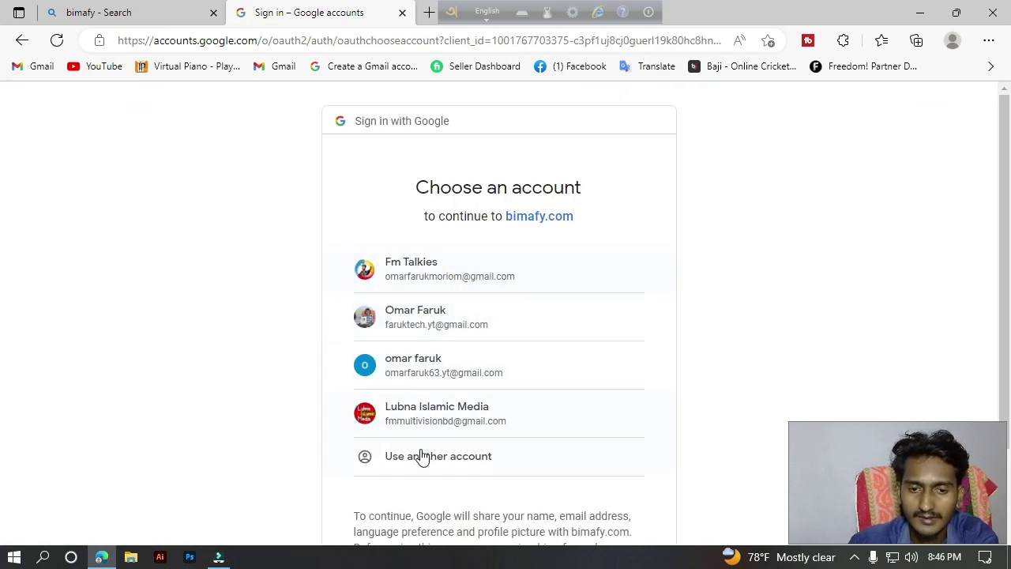
click(414, 423)
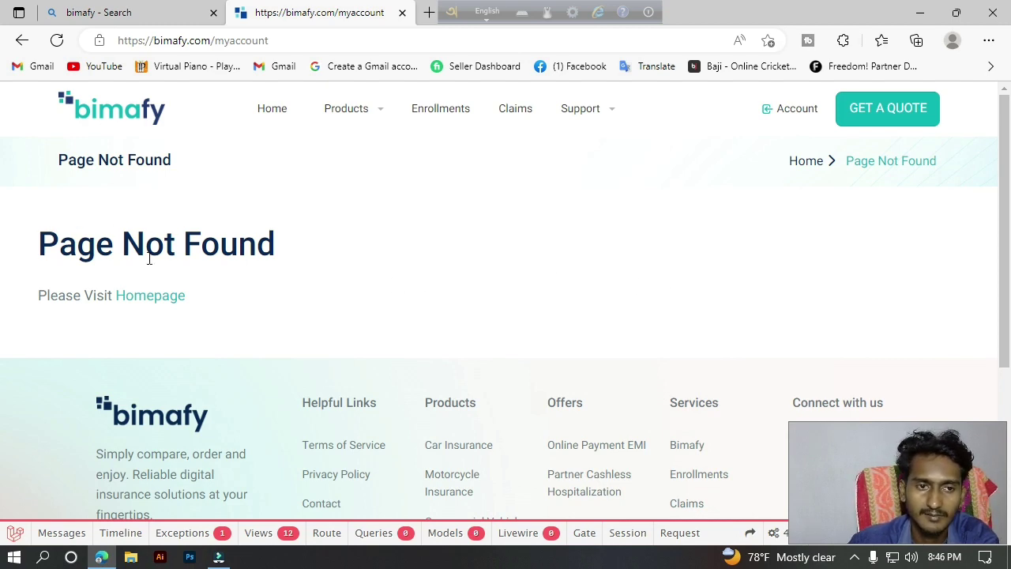
Reload the Page Not Found account page, then choose Login from the Account menu.
scroll(4, 392, down, 3)
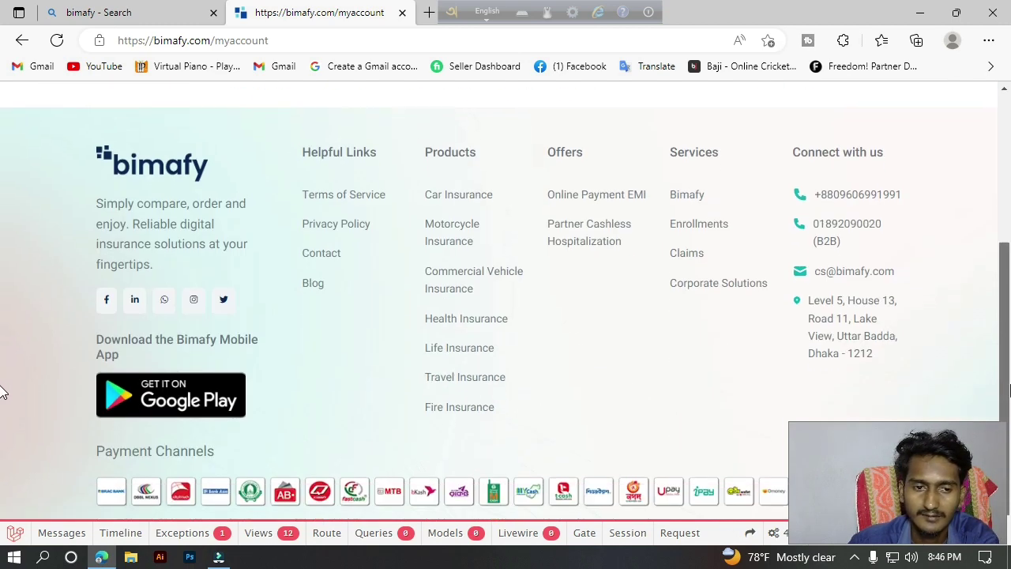
scroll(564, 183, up, 4)
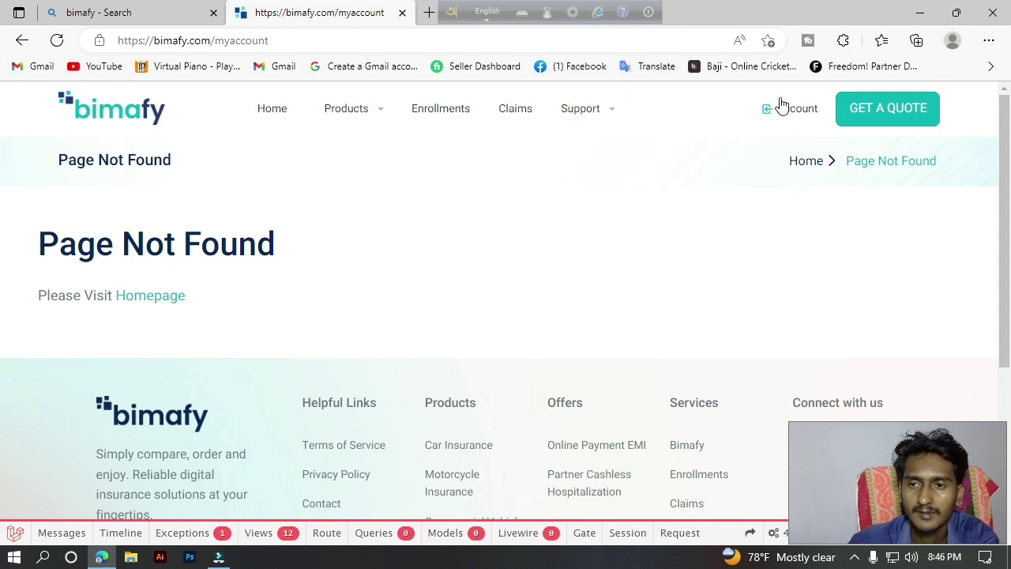
click(55, 40)
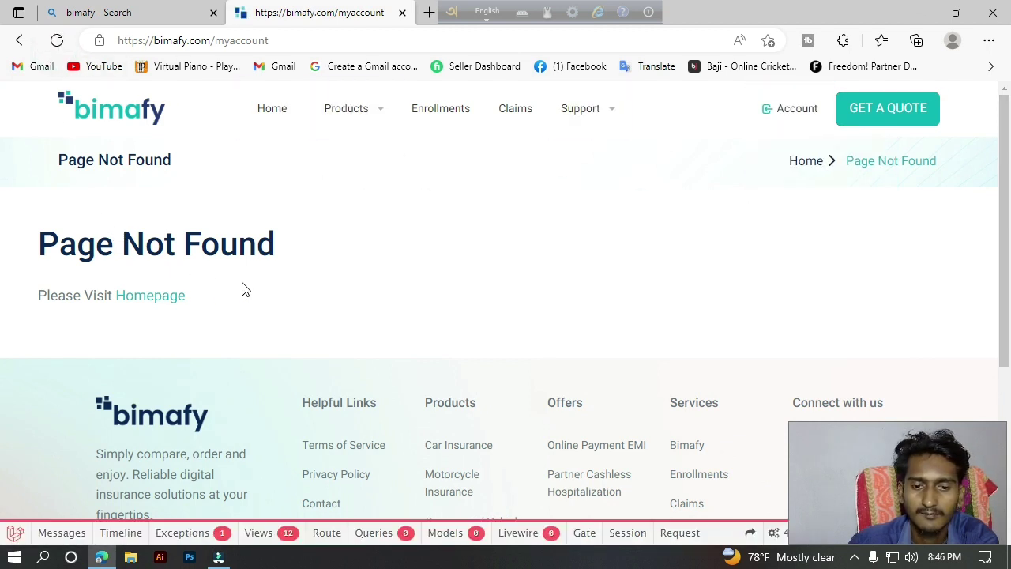
mouse_move(779, 127)
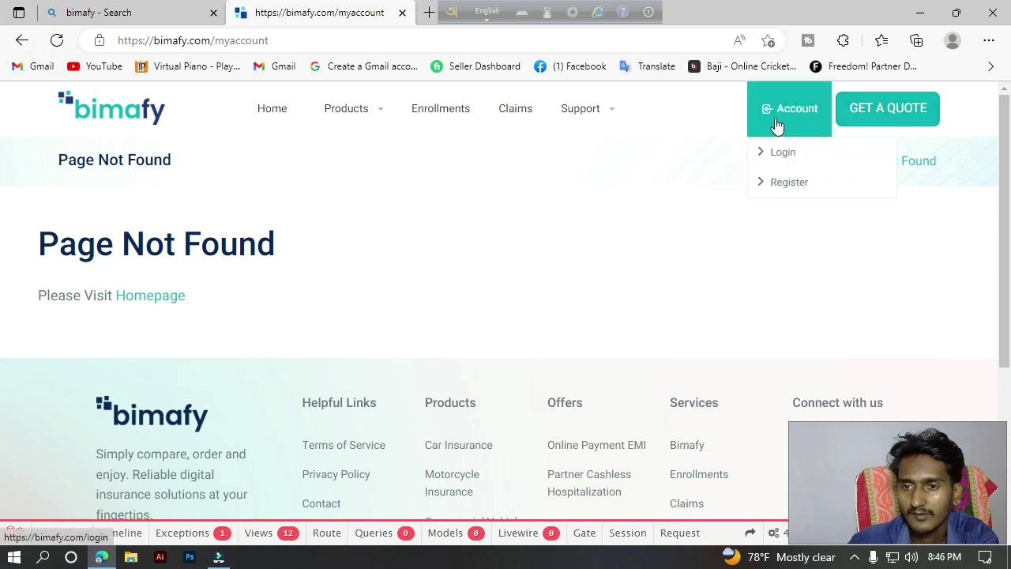
click(780, 158)
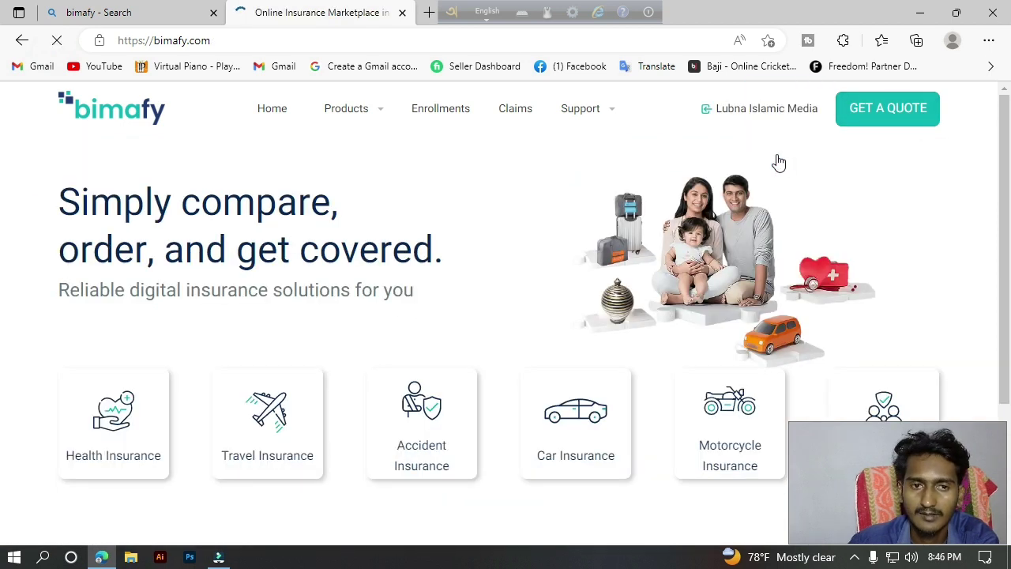
Reopen Health Insurance and buy Green Delta's GHI Basic plan.
click(133, 425)
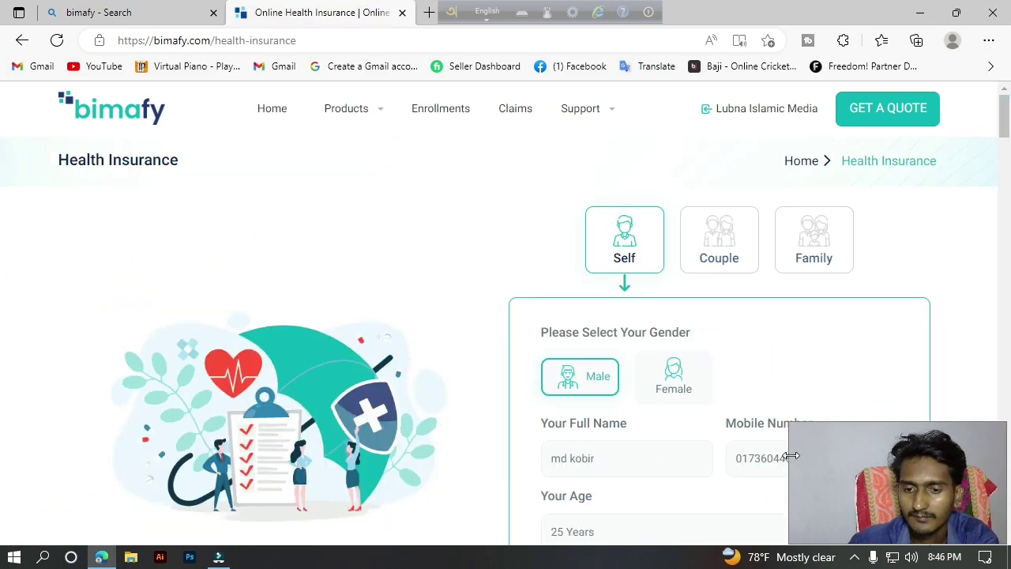
scroll(2, 174, down, 6)
drag(1008, 162, 1008, 182)
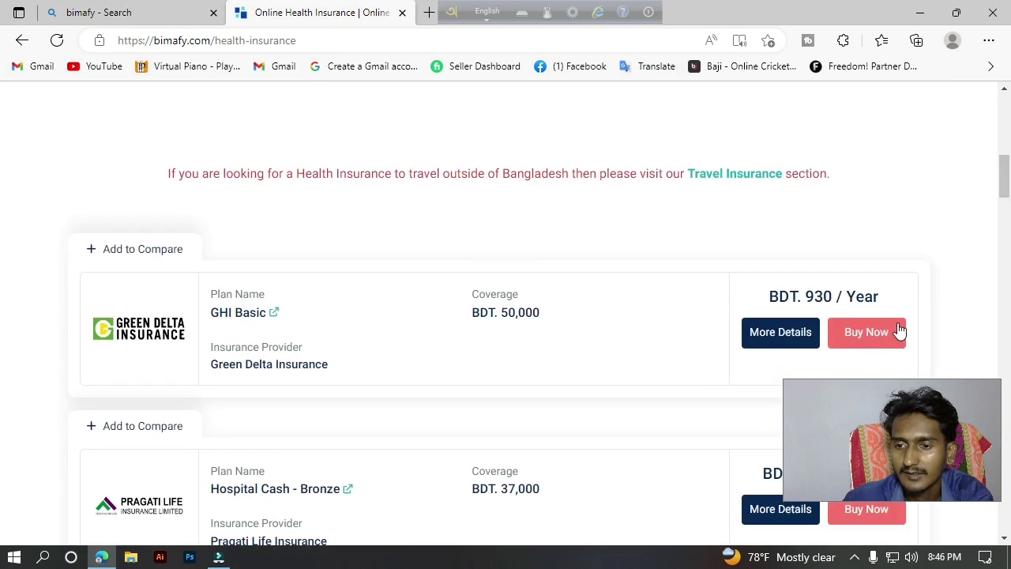
click(897, 332)
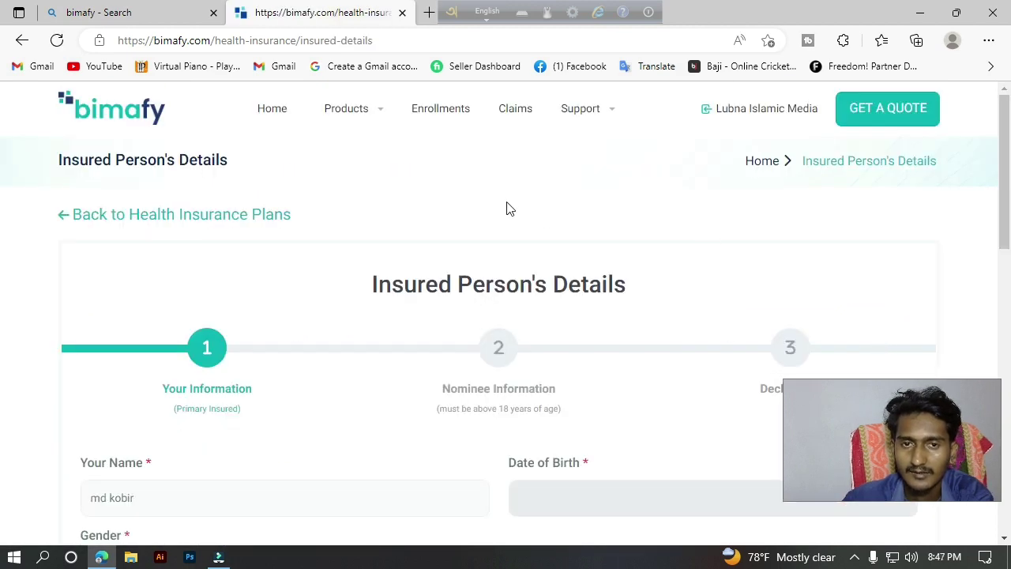
mouse_move(728, 119)
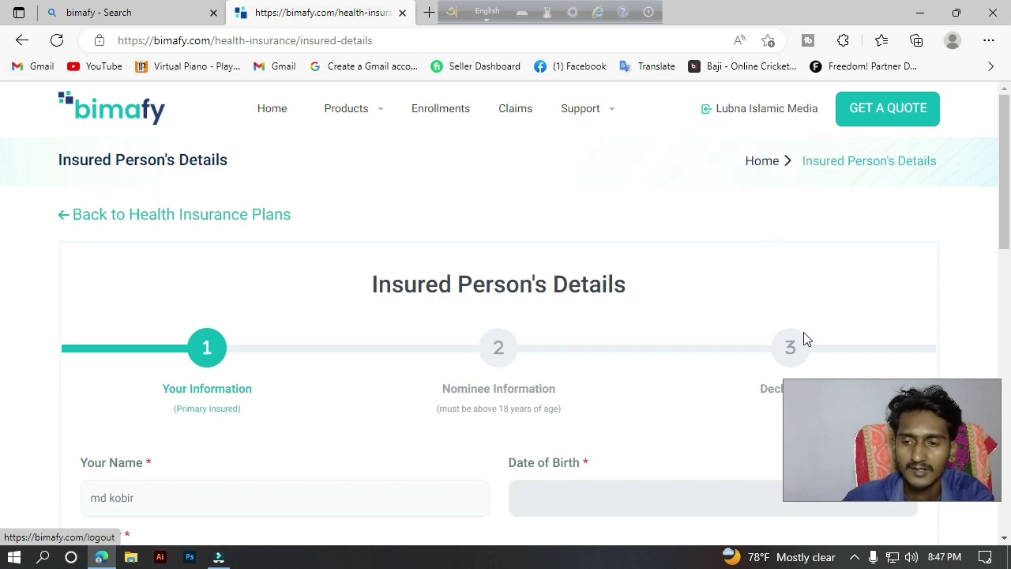
click(869, 422)
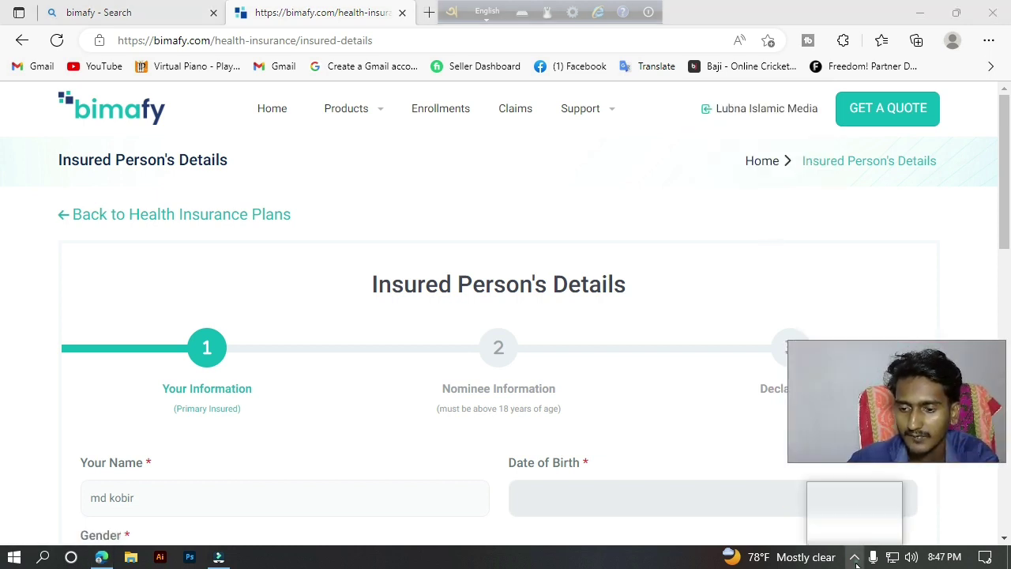
click(856, 514)
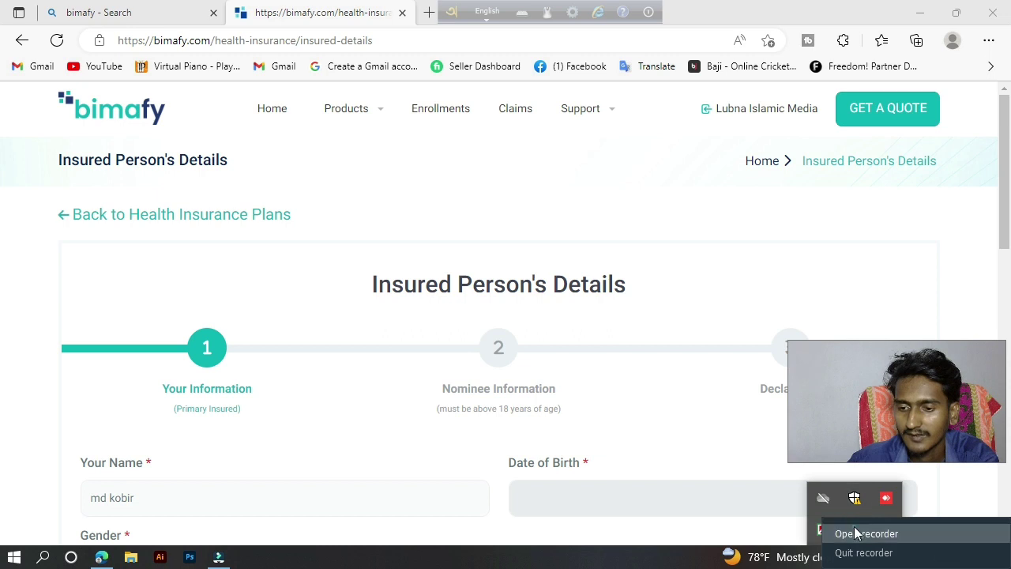
click(855, 533)
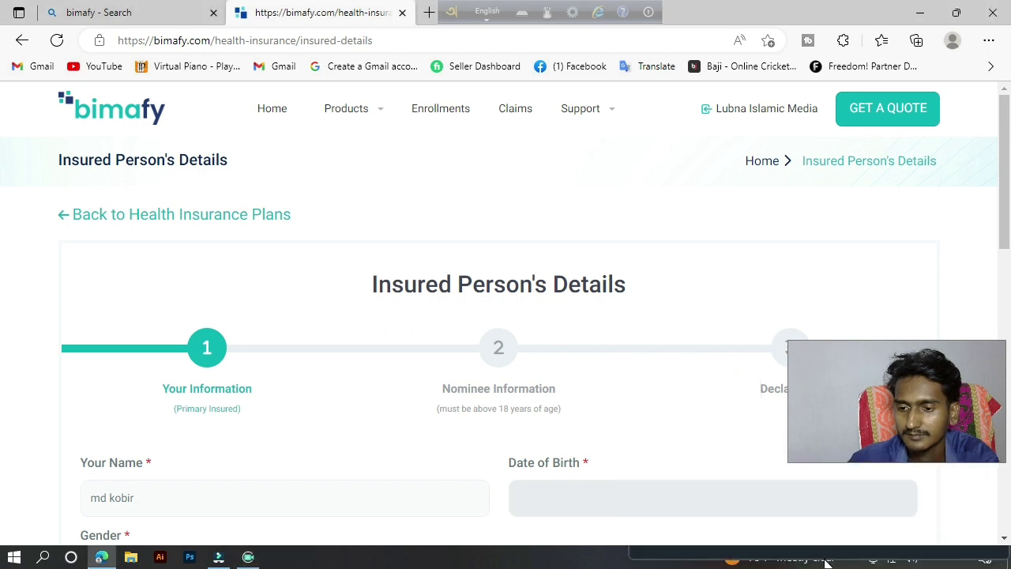
mouse_move(875, 470)
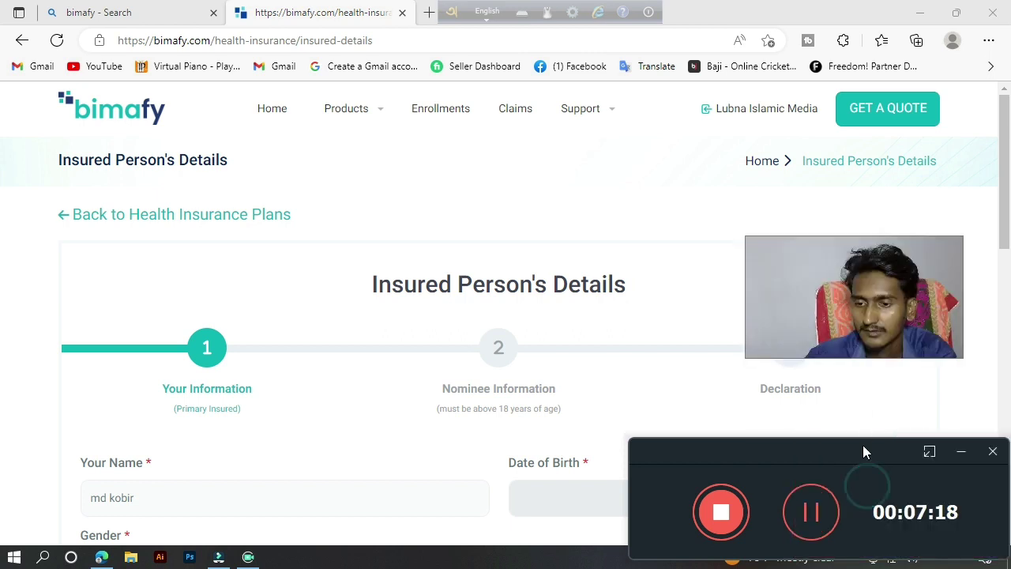
click(962, 452)
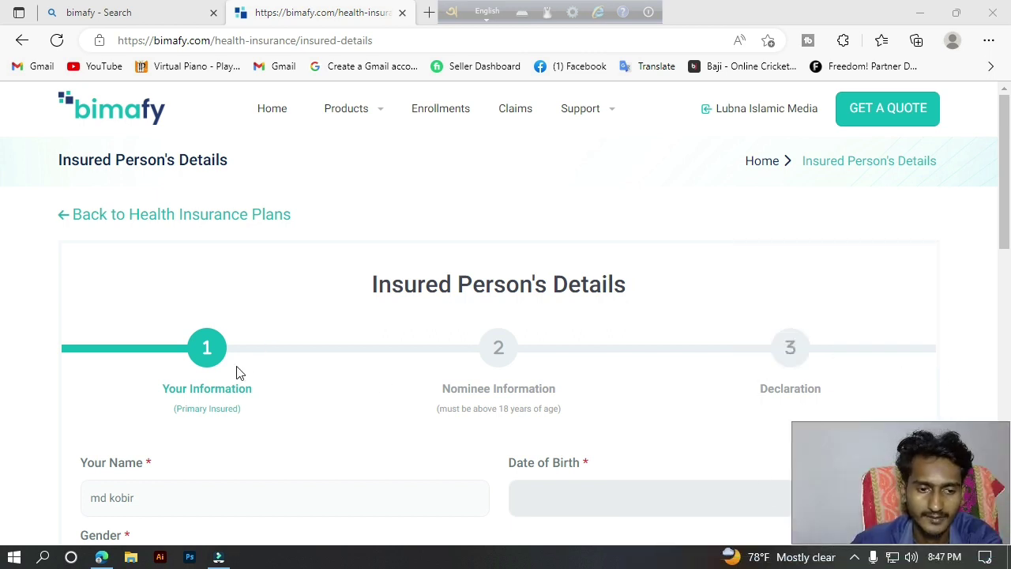
Open the date-of-birth calendar and pick 2 November 2004.
scroll(3, 229, down, 2)
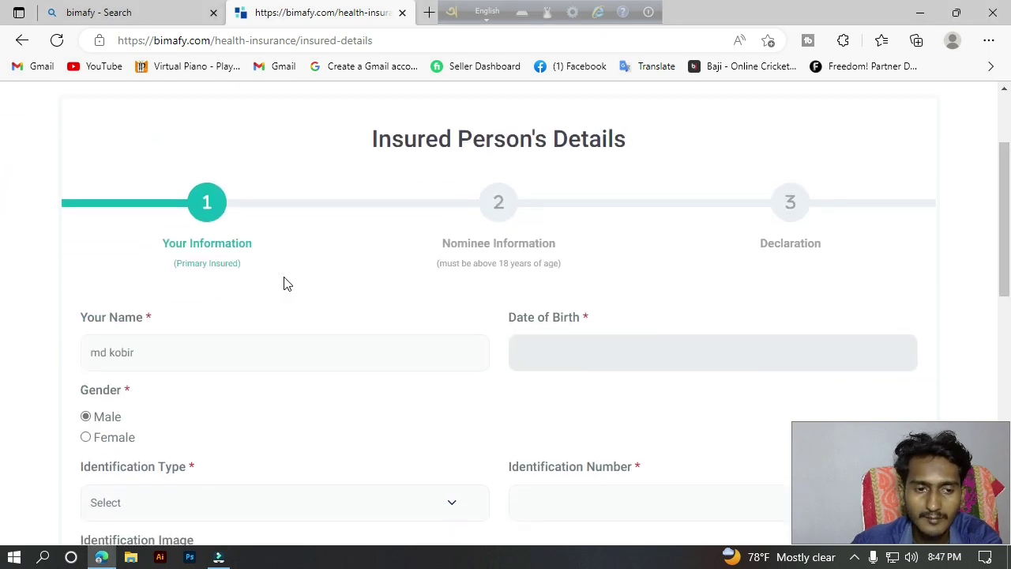
drag(78, 318, 103, 323)
click(158, 316)
click(93, 324)
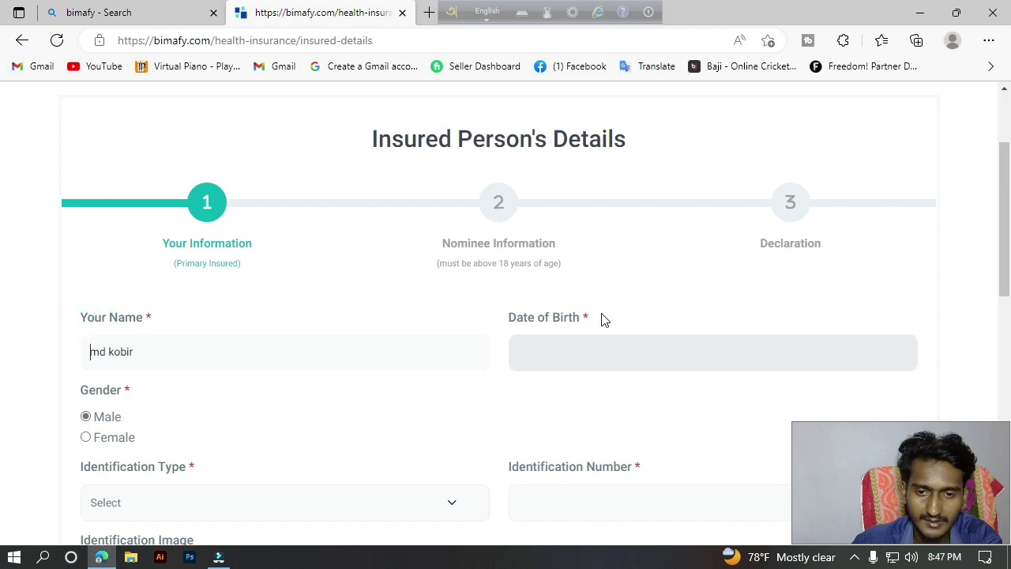
drag(544, 316, 577, 318)
click(591, 362)
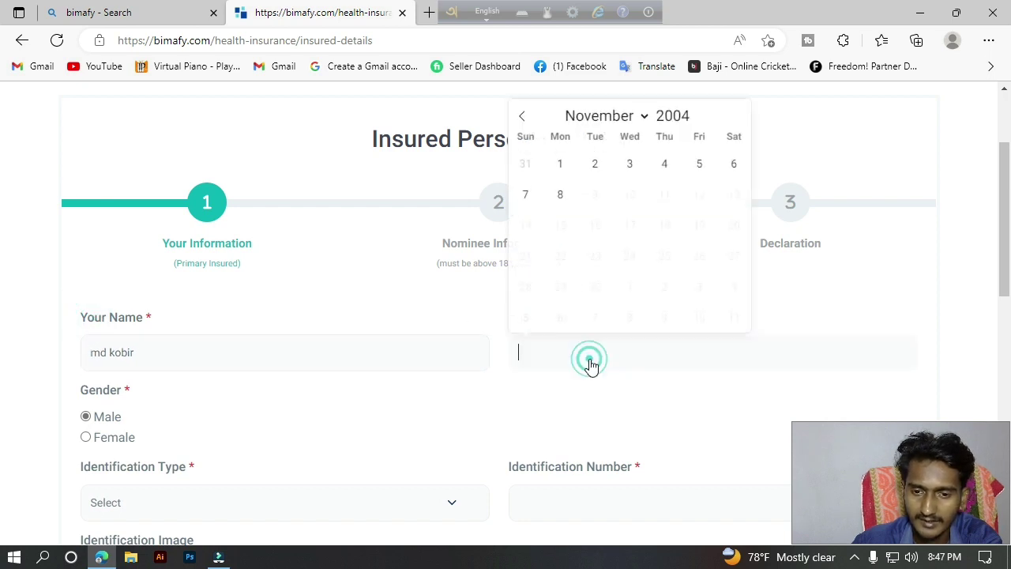
click(595, 166)
Step the calendar year back from 2004 to 1996.
click(584, 360)
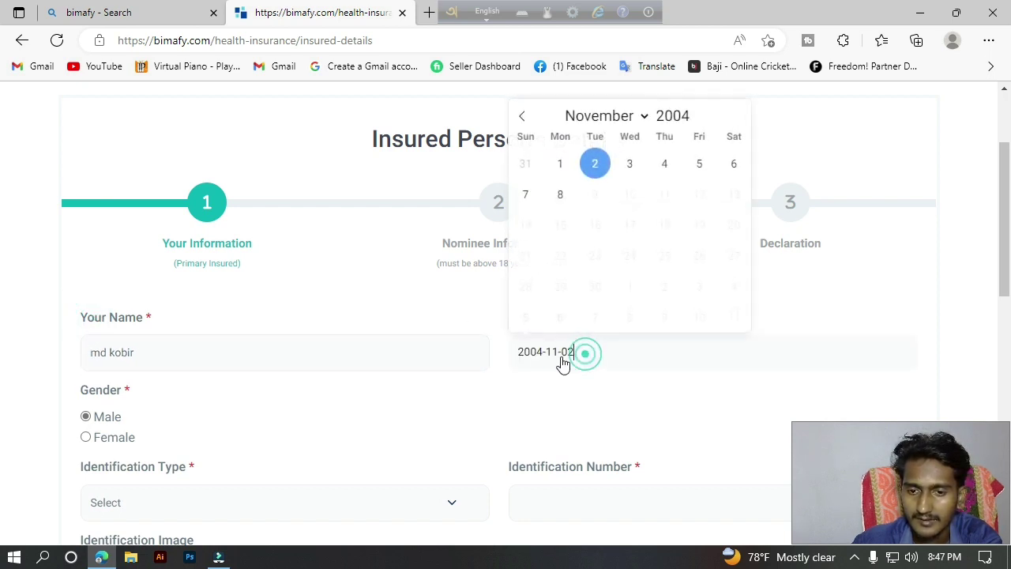
click(668, 116)
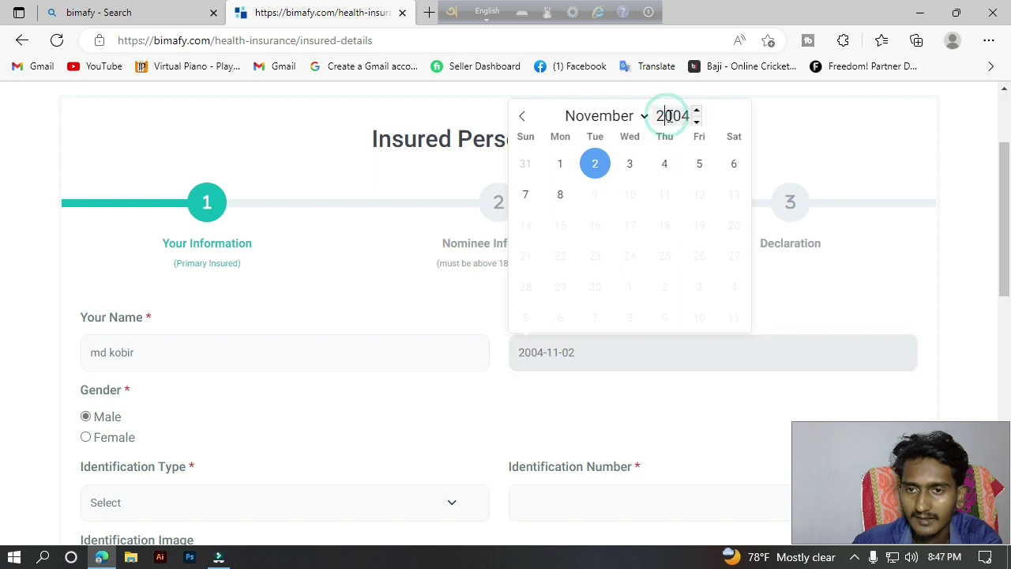
click(699, 123)
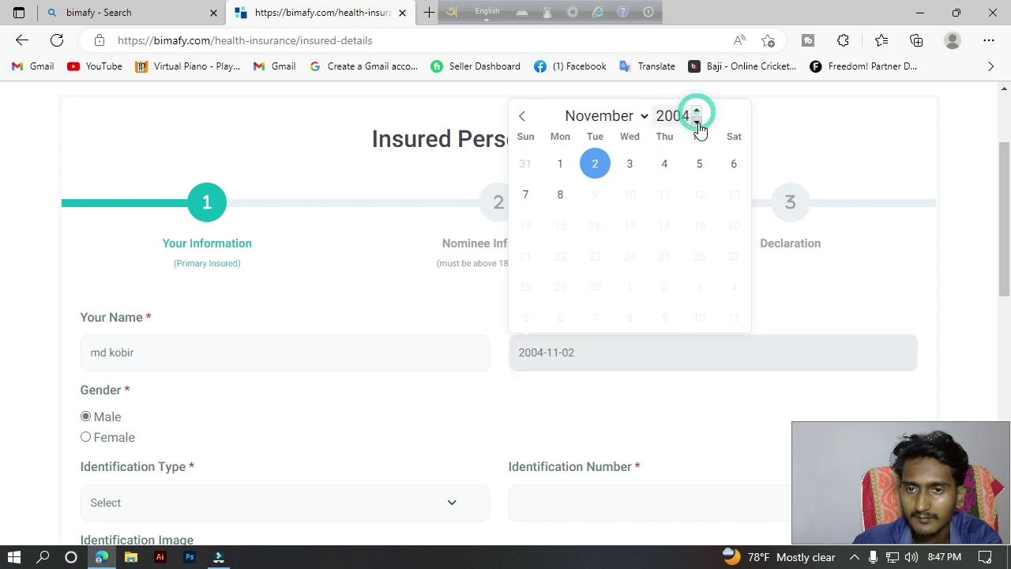
click(699, 124)
click(699, 124)
click(699, 123)
click(699, 123)
click(699, 123)
click(700, 123)
click(699, 124)
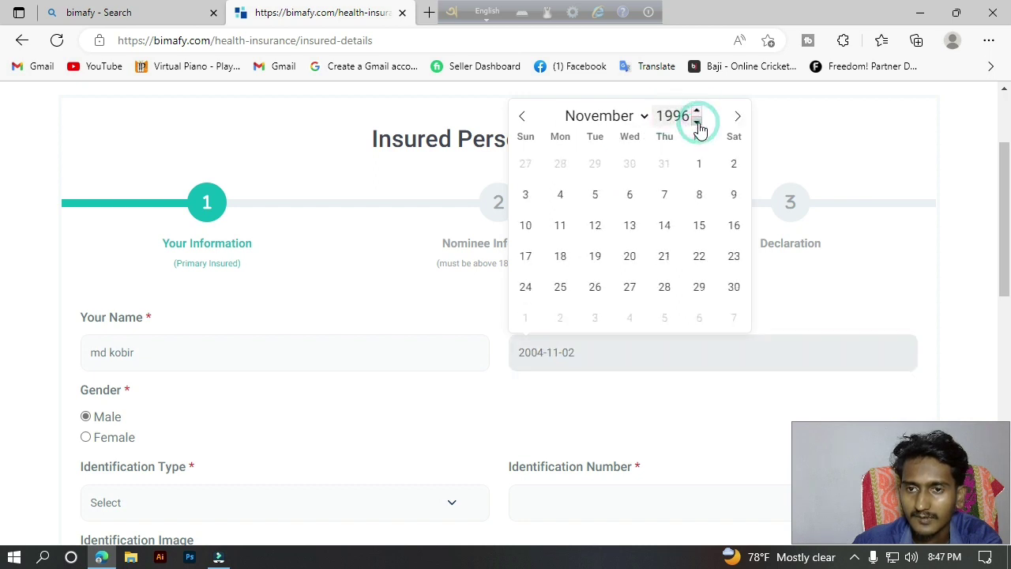
click(472, 124)
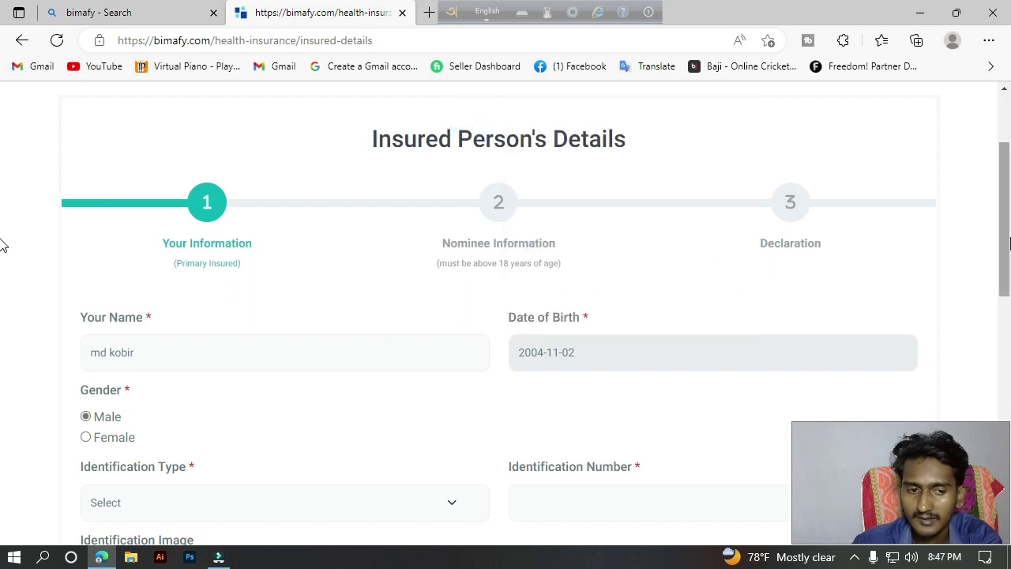
scroll(2, 237, down, 1)
scroll(2, 237, down, 1)
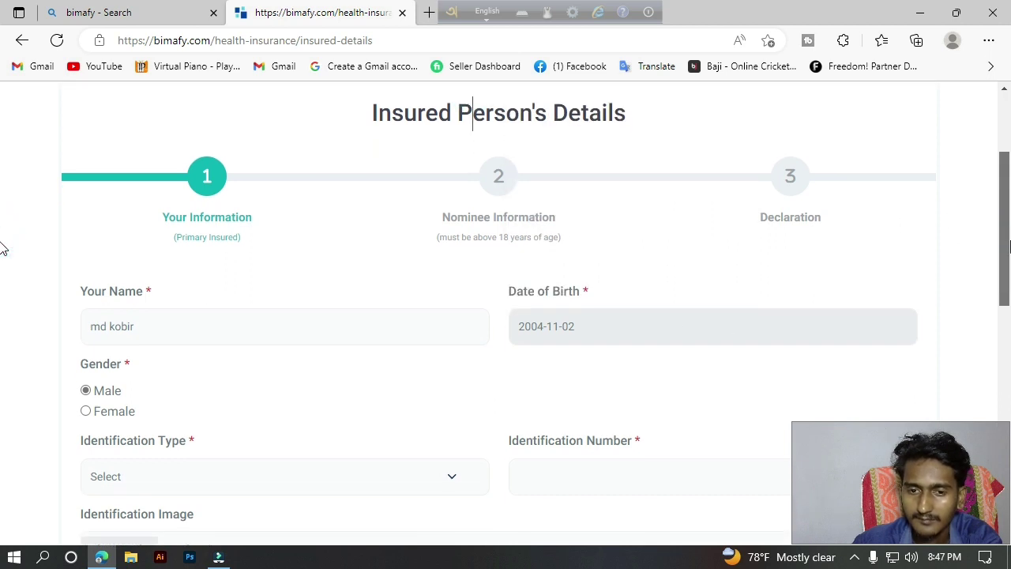
click(576, 333)
click(668, 363)
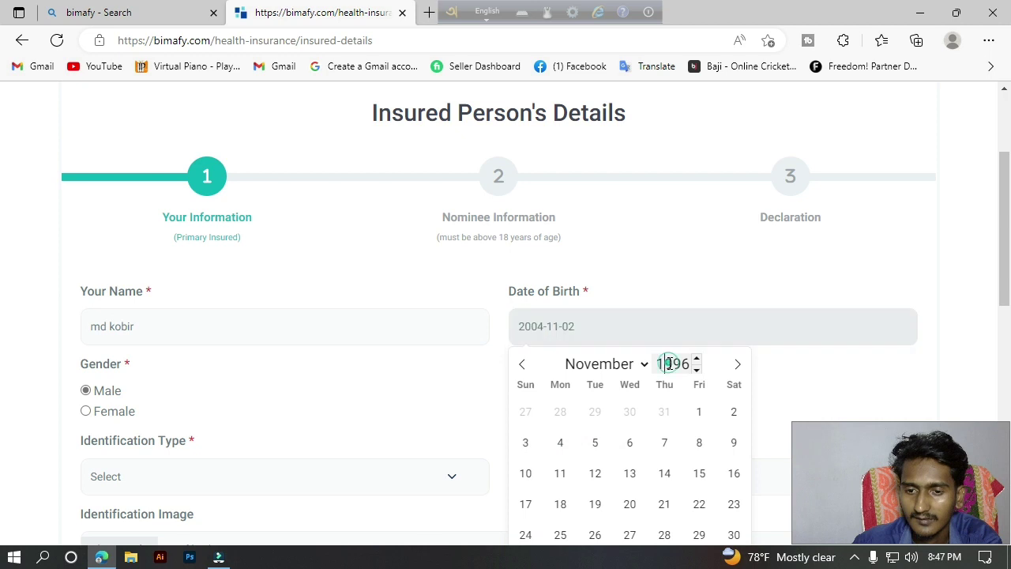
click(591, 366)
click(624, 447)
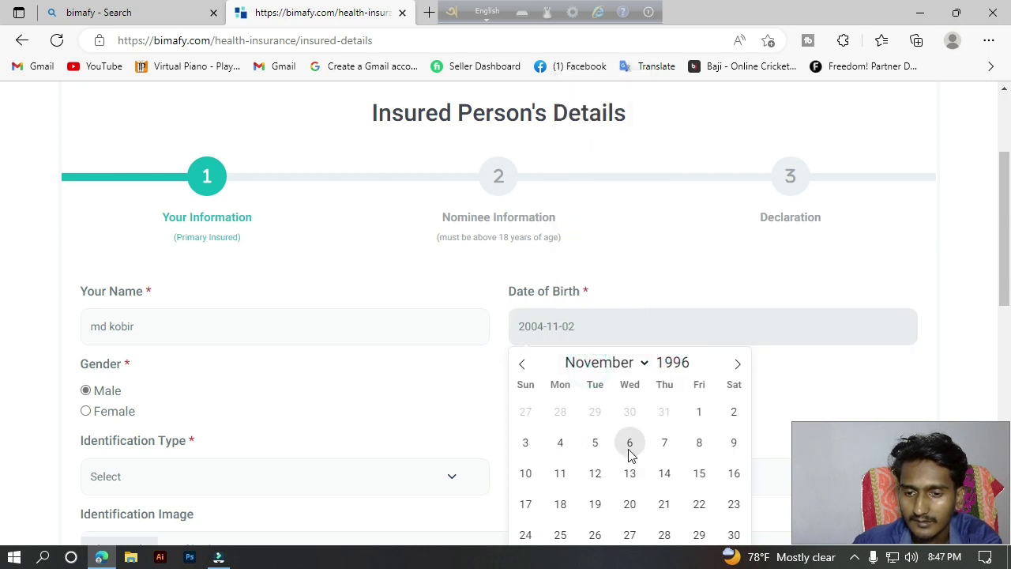
click(630, 448)
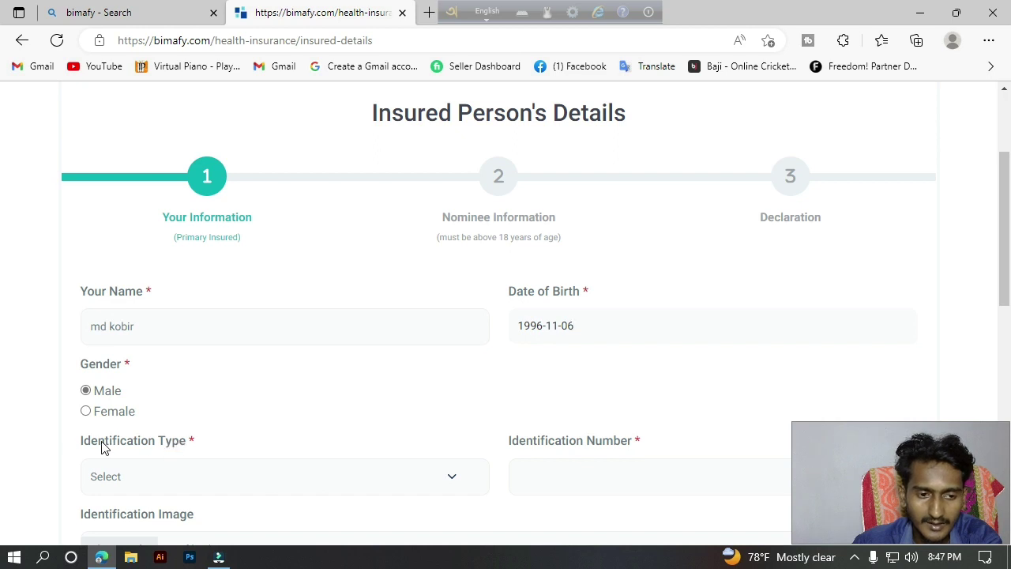
drag(113, 447, 185, 466)
Choose NID Card as the identification type and enter the insured person's NID card number.
click(162, 475)
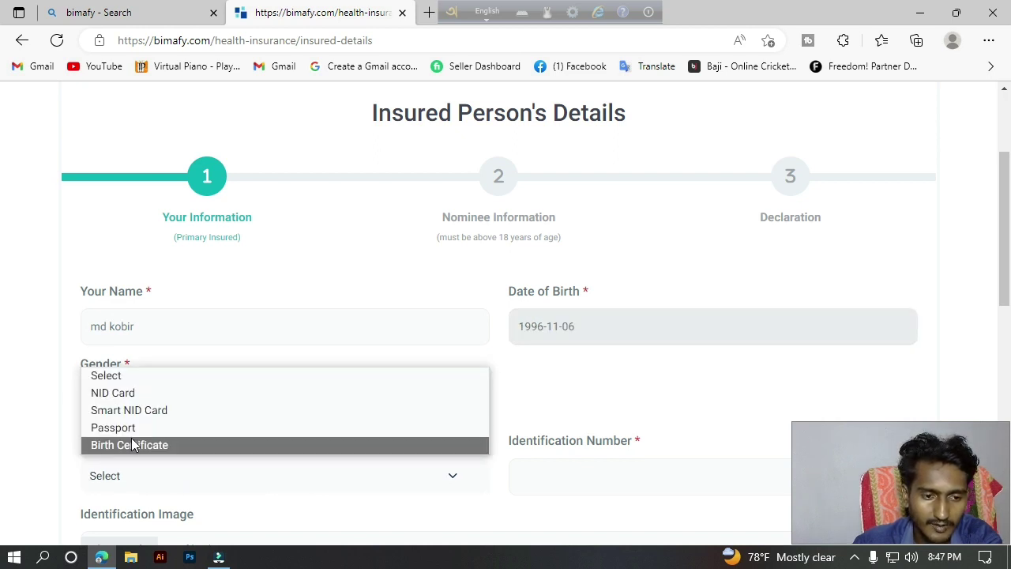
click(116, 393)
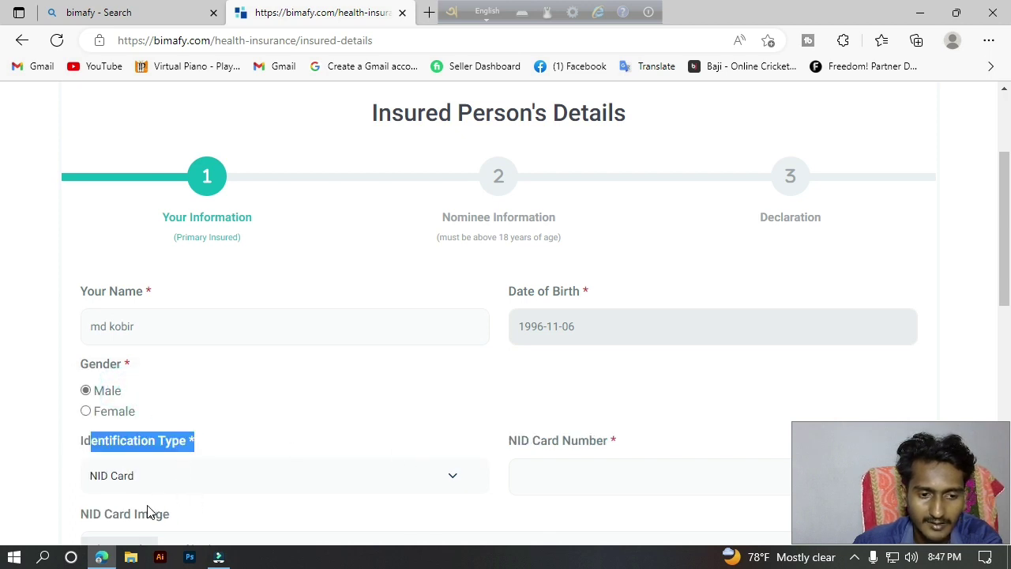
scroll(4, 269, down, 2)
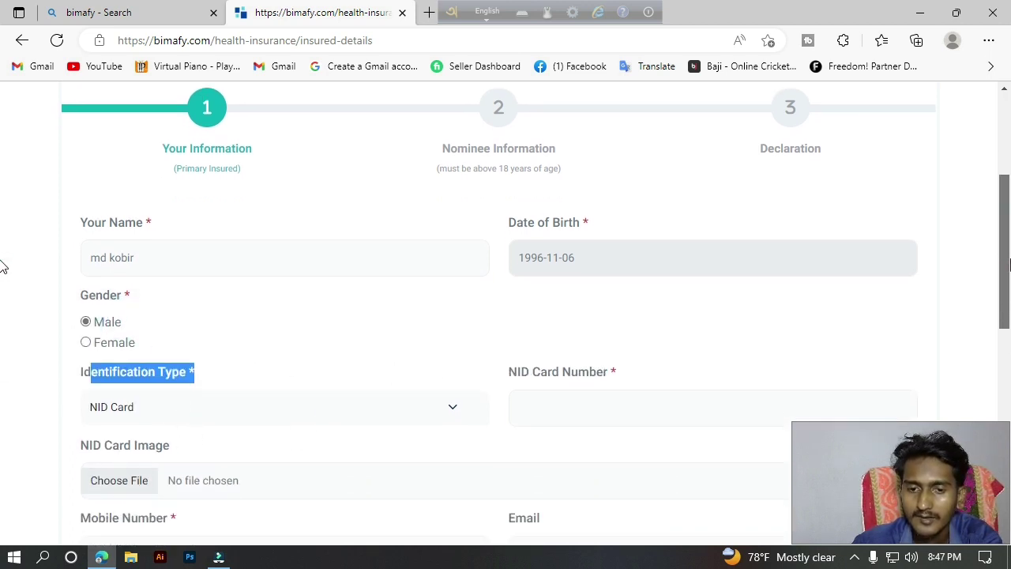
click(562, 324)
click(511, 309)
drag(509, 315, 592, 315)
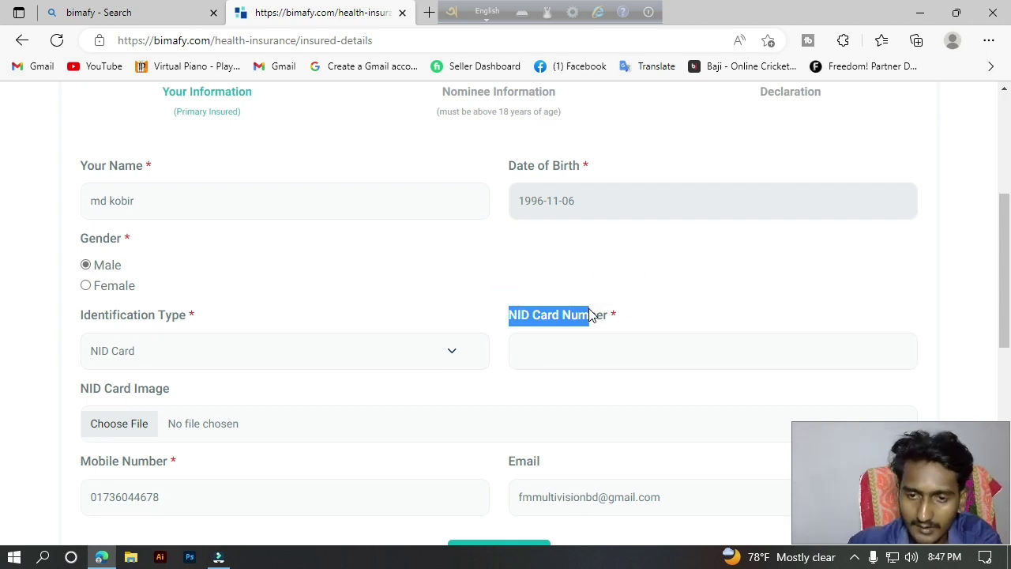
click(598, 356)
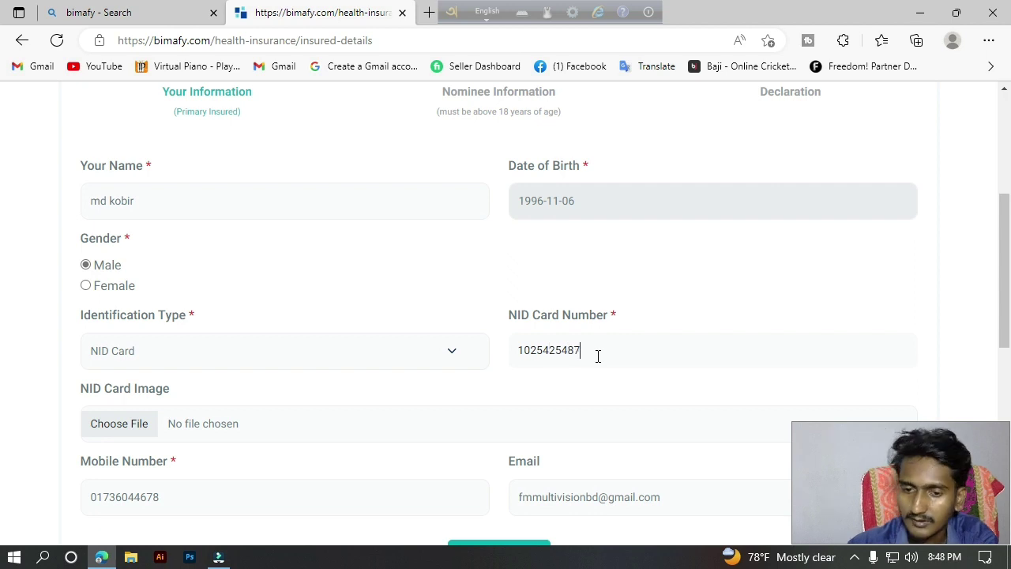
scroll(662, 330, down, 1)
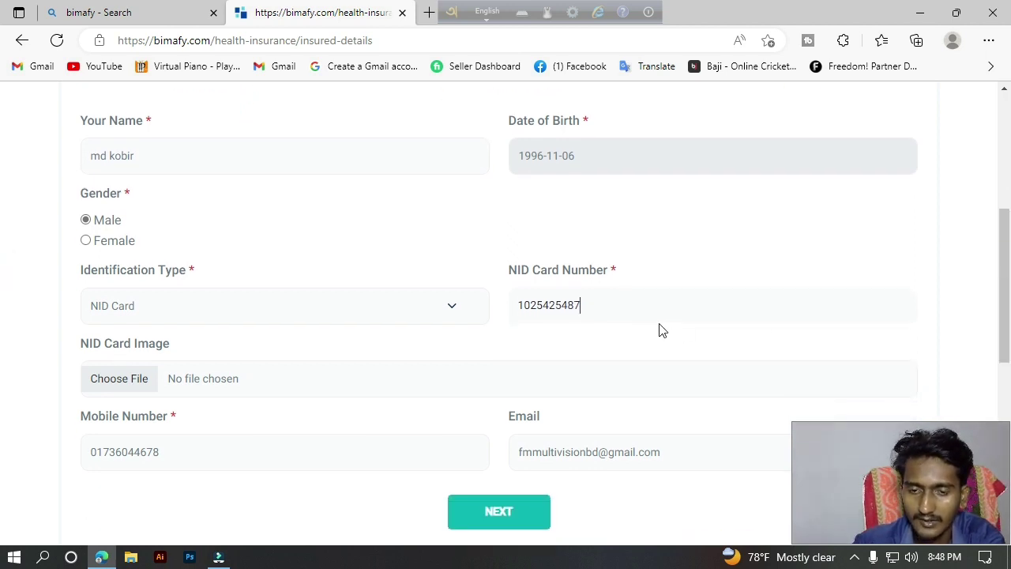
drag(500, 273, 608, 271)
scroll(2, 294, down, 3)
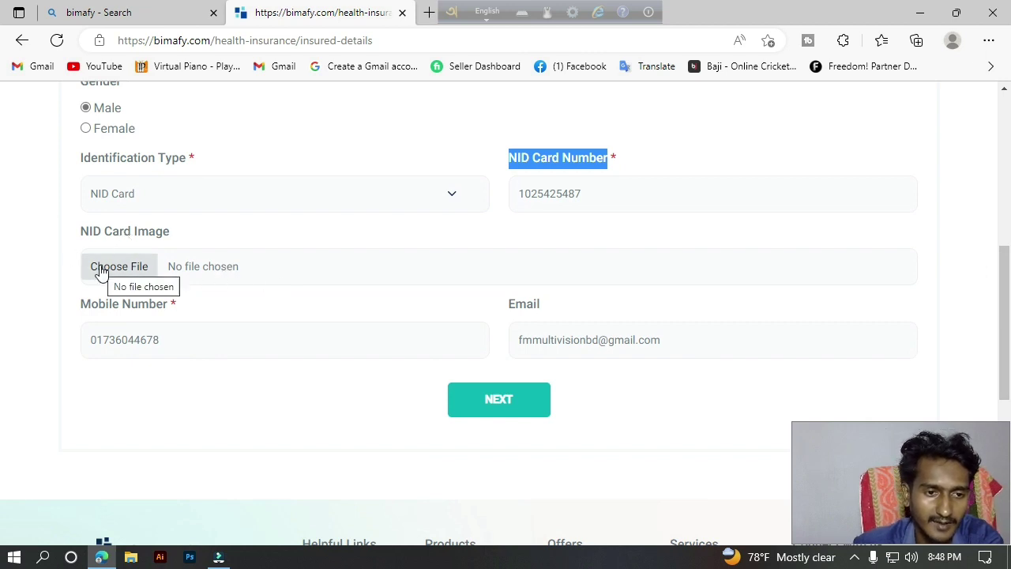
Attach Screenshot (16).png as the insured person's NID card image.
click(147, 271)
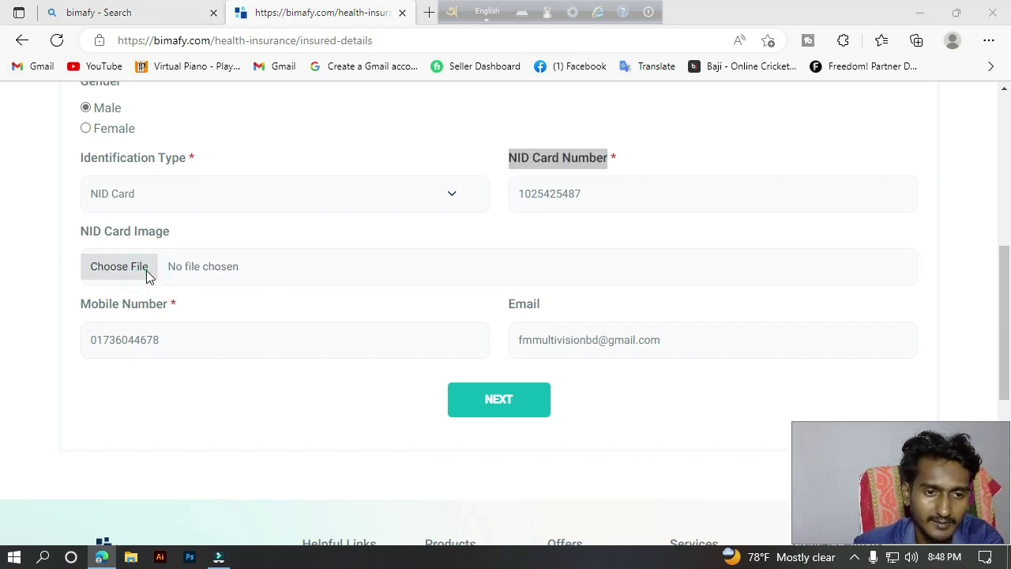
click(316, 219)
click(379, 216)
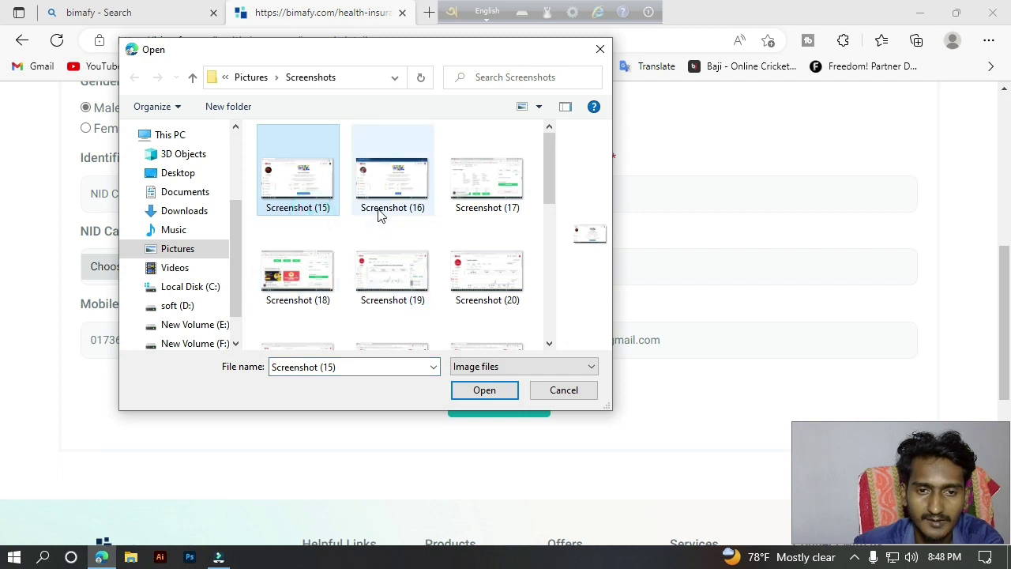
click(480, 391)
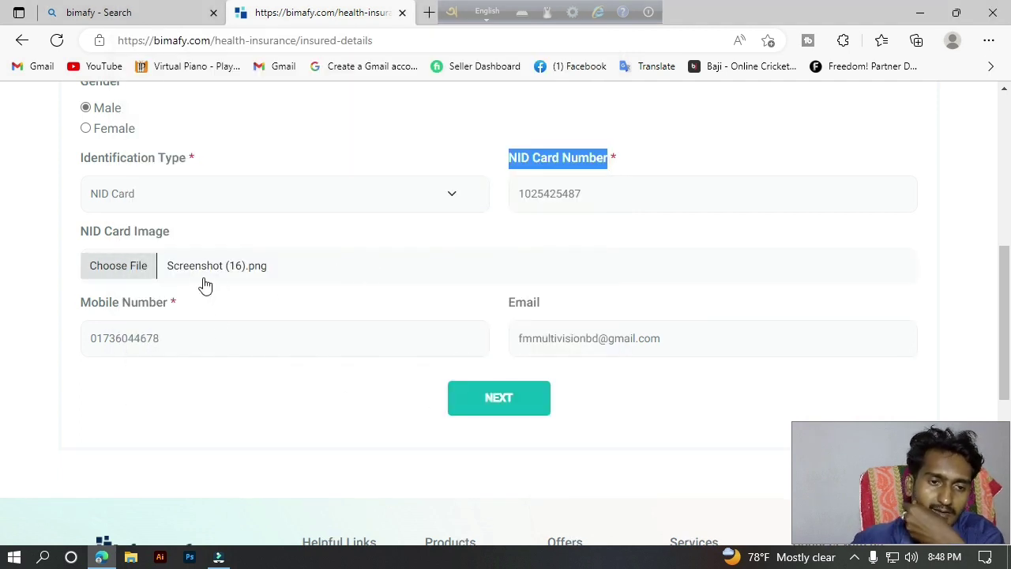
drag(79, 238, 185, 240)
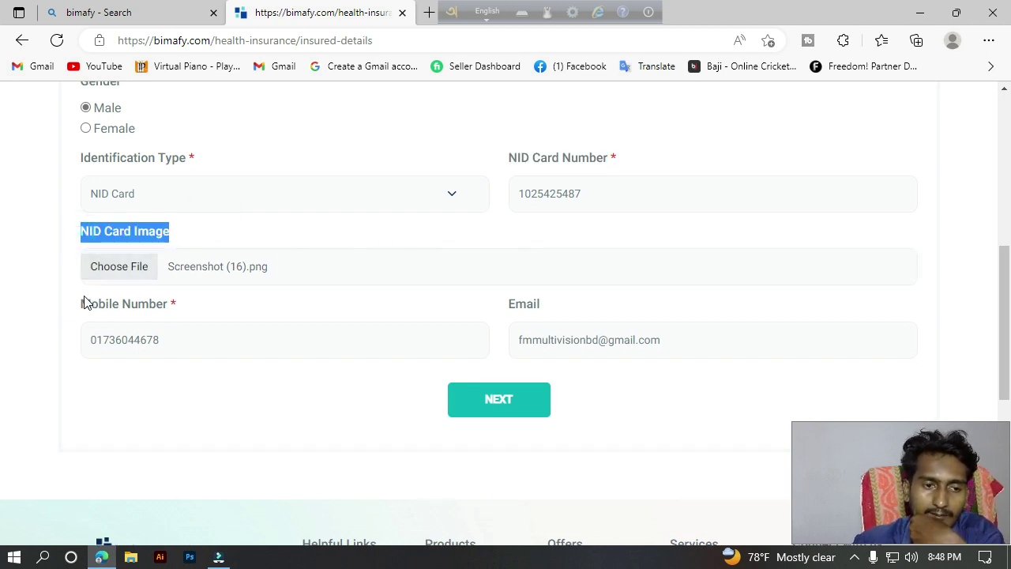
drag(84, 304, 165, 355)
Correct the NID card number to 13 digits and submit to reach the nominee step.
click(167, 375)
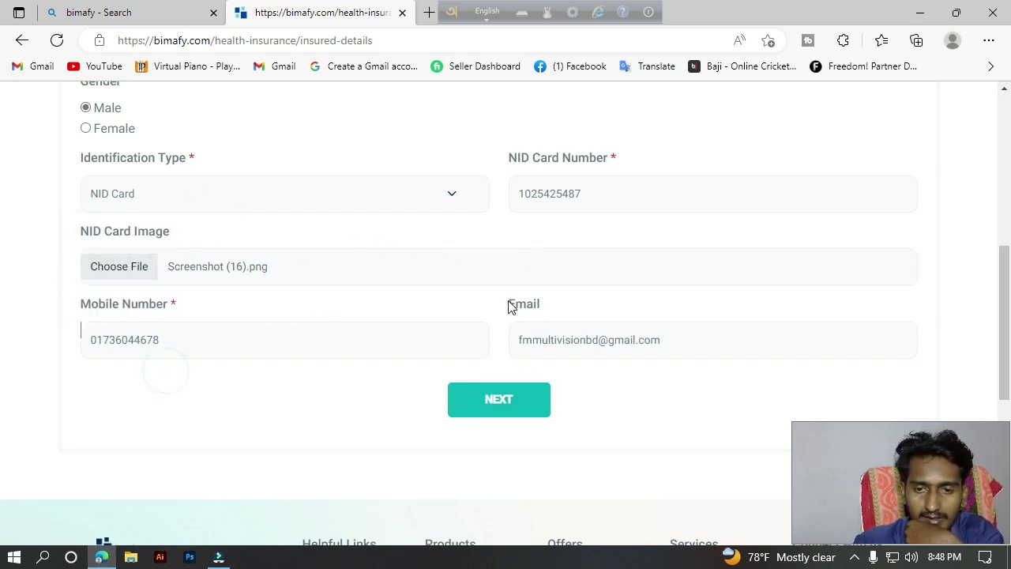
drag(510, 306, 593, 303)
click(494, 404)
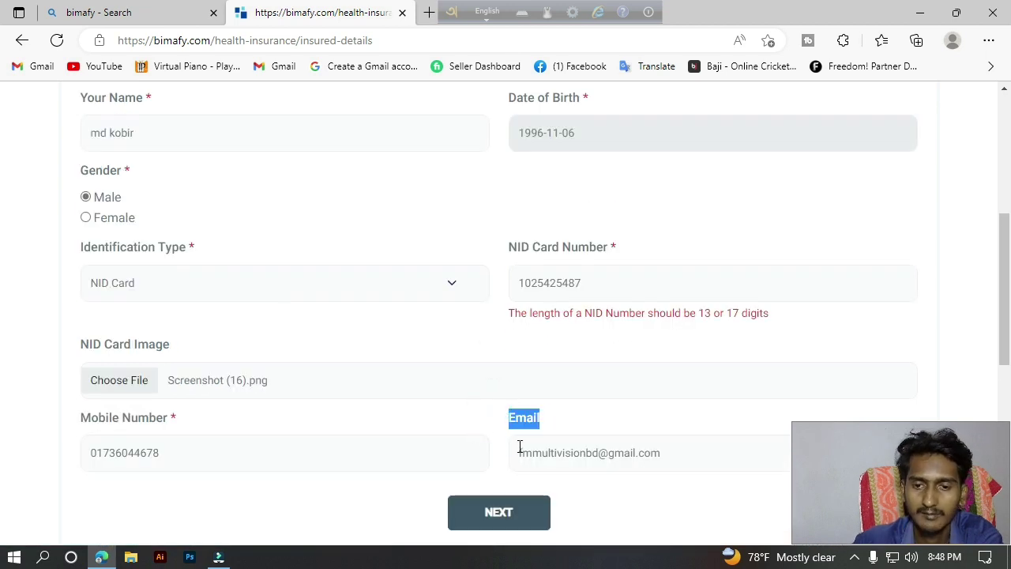
click(632, 287)
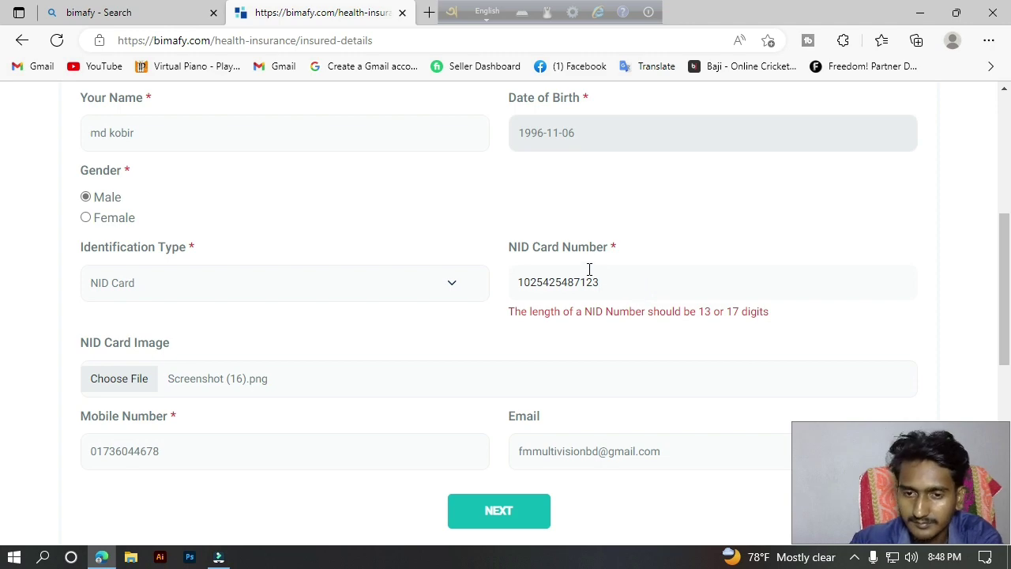
click(499, 512)
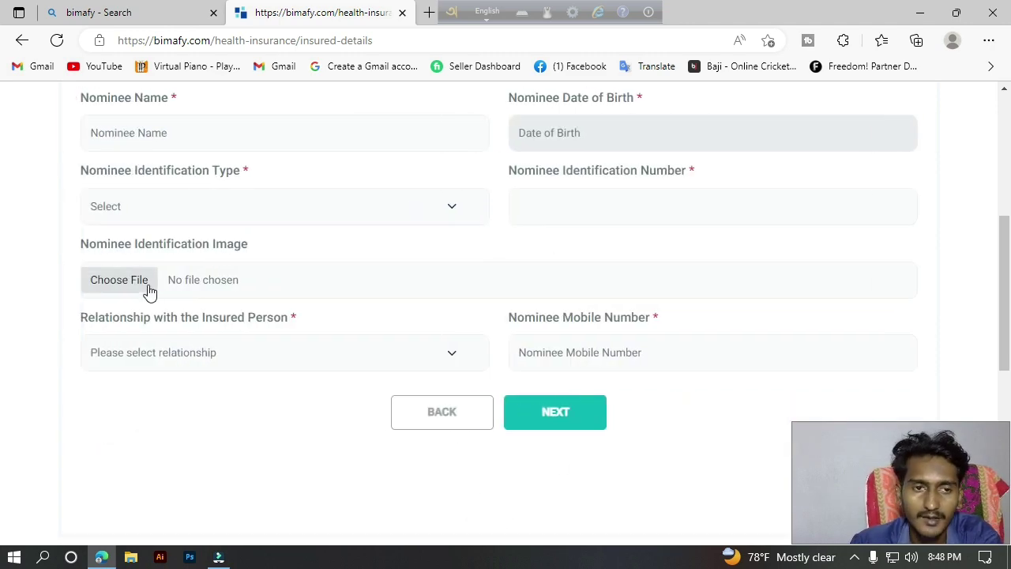
Enter the nominee's name.
scroll(151, 292, up, 5)
scroll(4, 194, down, 2)
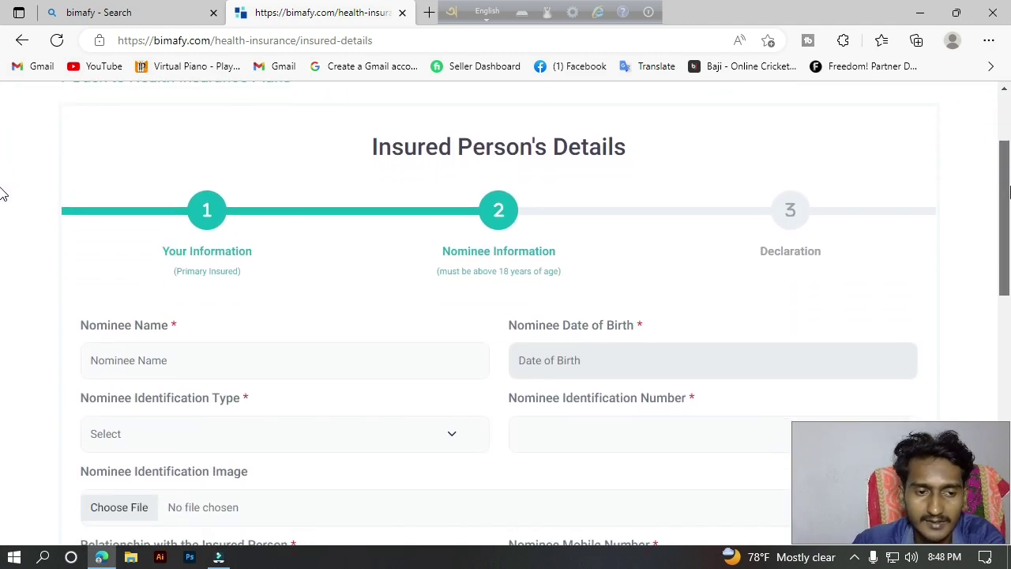
click(158, 347)
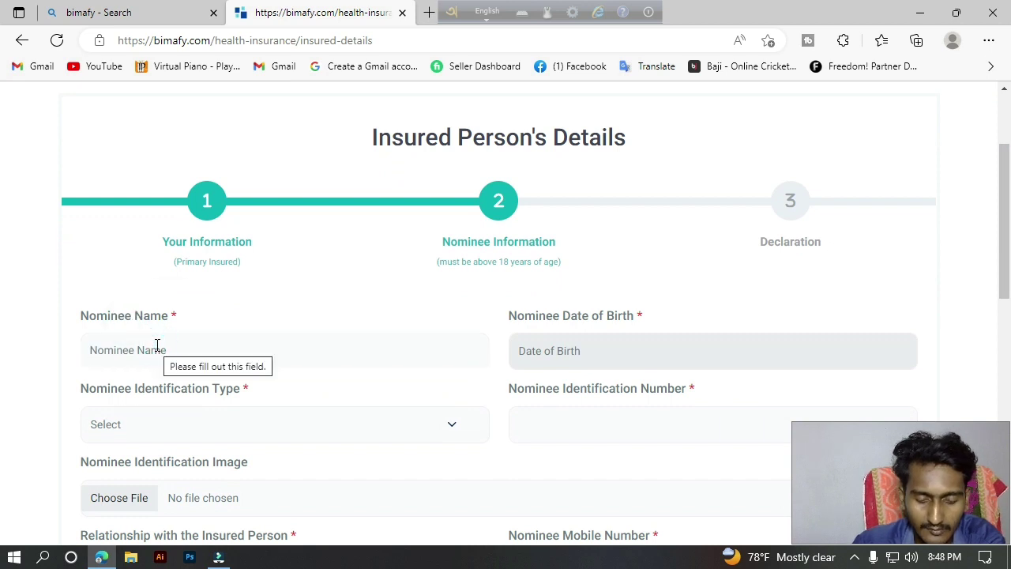
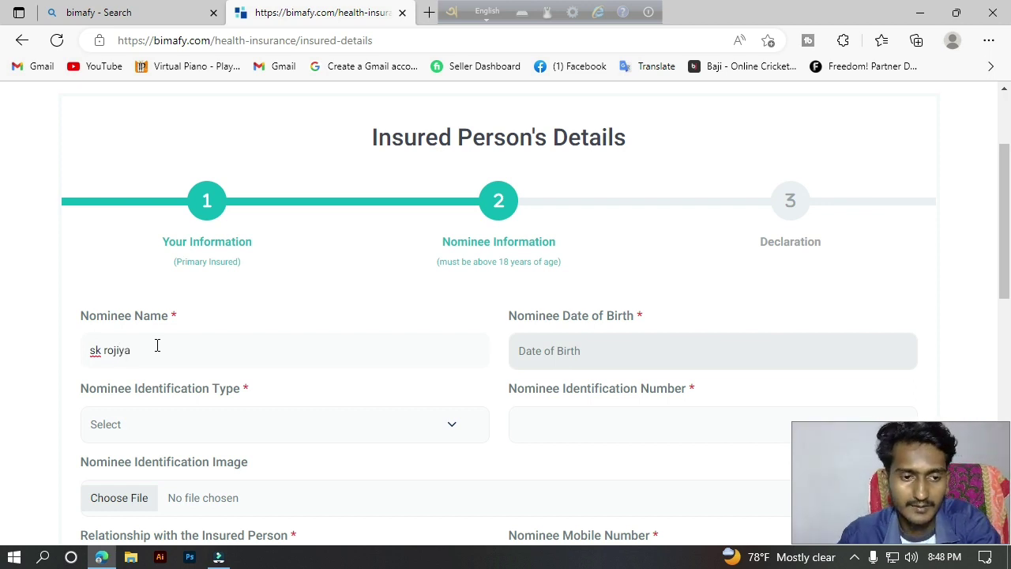
click(577, 351)
click(620, 161)
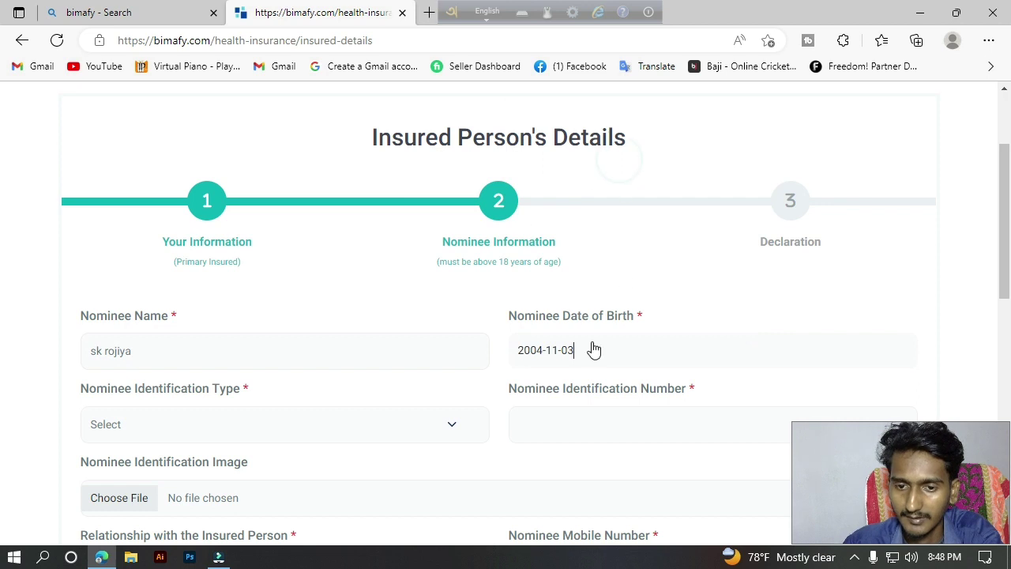
click(528, 358)
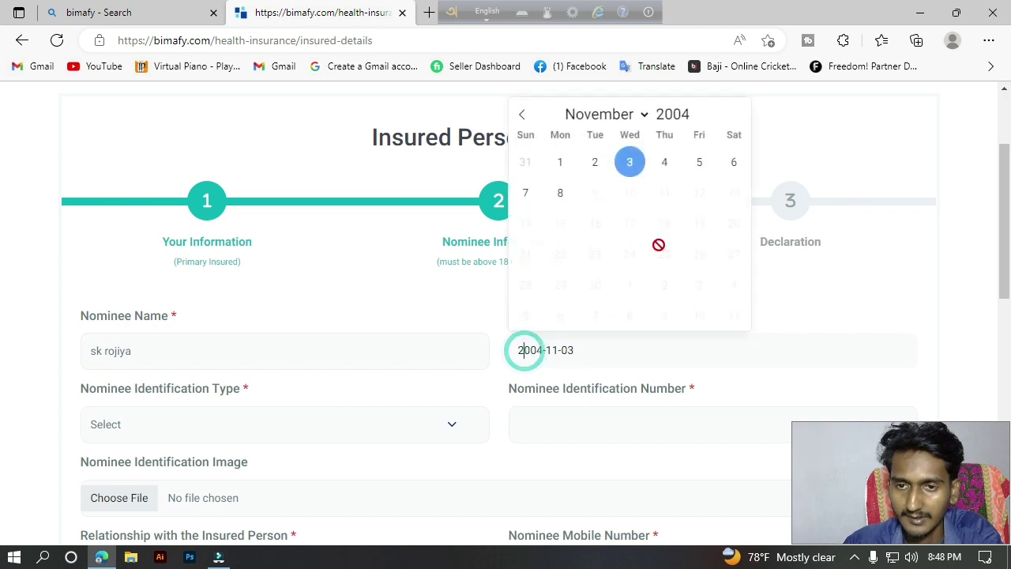
click(693, 114)
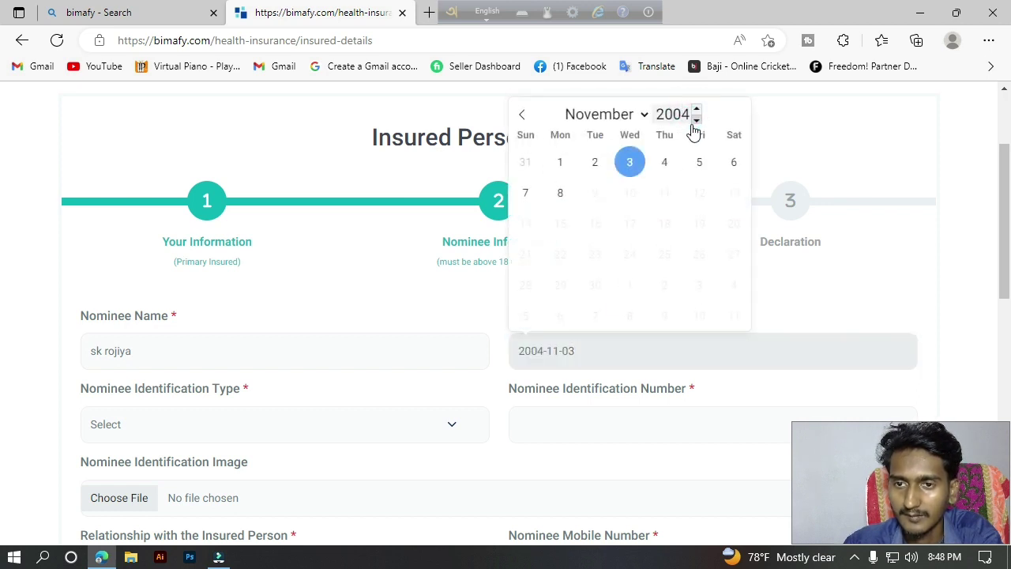
click(695, 125)
click(694, 125)
click(695, 125)
click(694, 125)
click(695, 125)
click(694, 125)
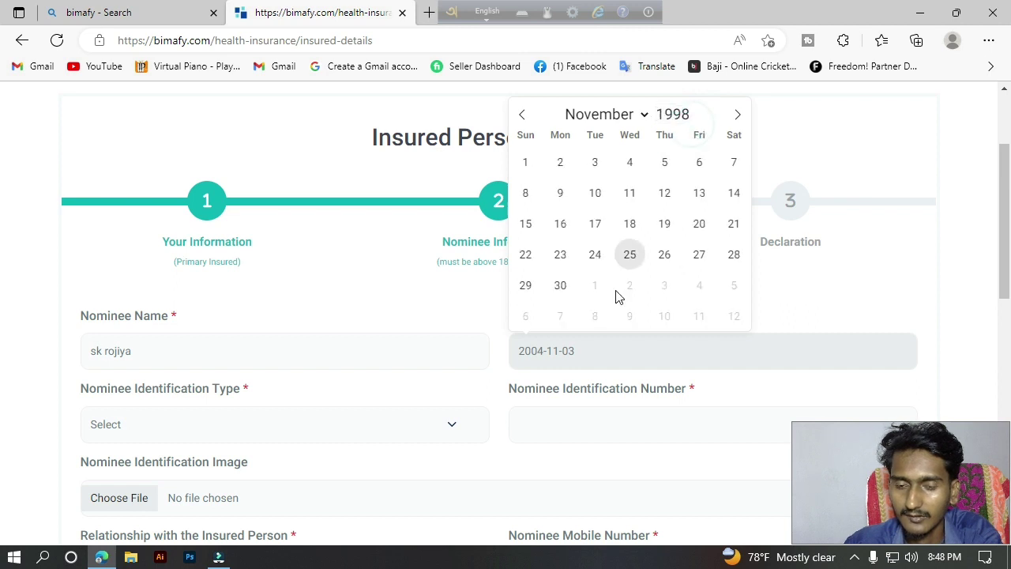
click(598, 225)
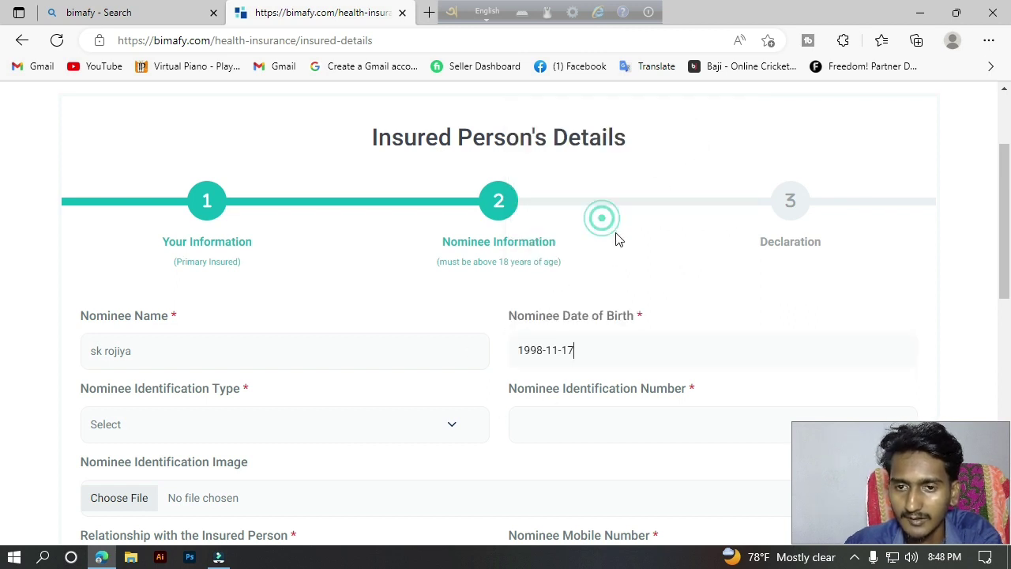
Choose NID Card as the nominee's identification type and enter the nominee's NID number.
click(177, 424)
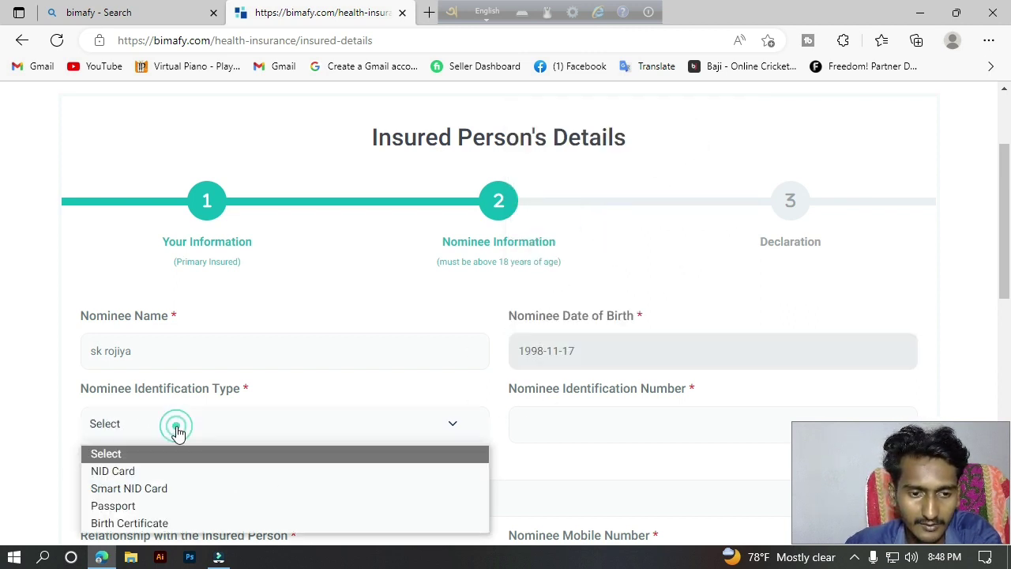
click(156, 475)
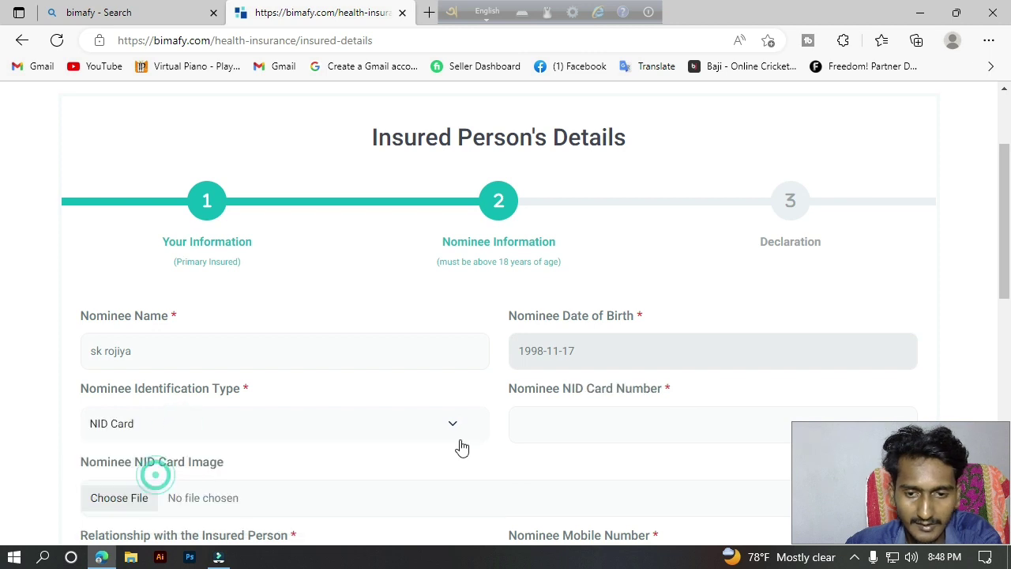
click(568, 433)
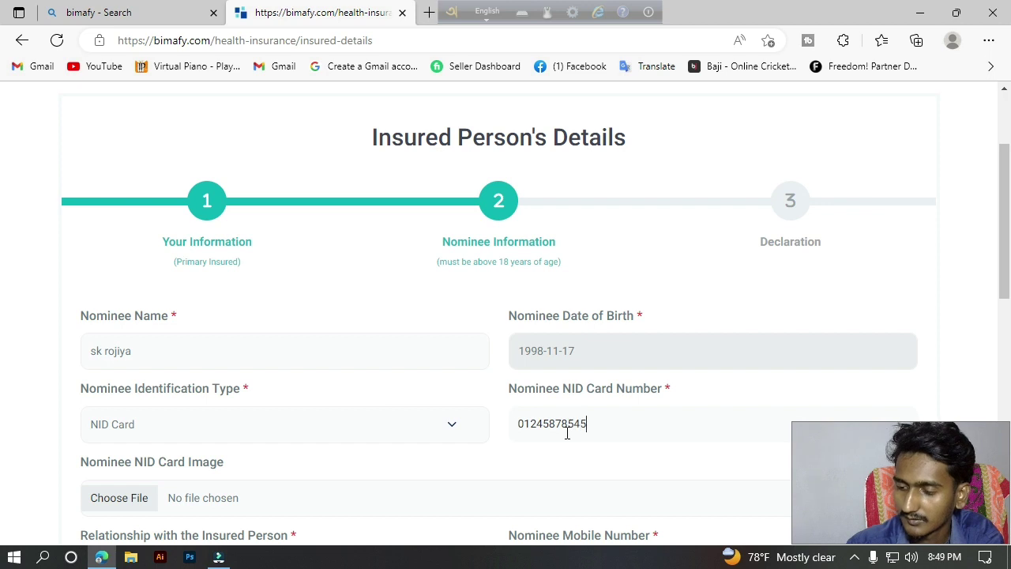
scroll(693, 354, down, 3)
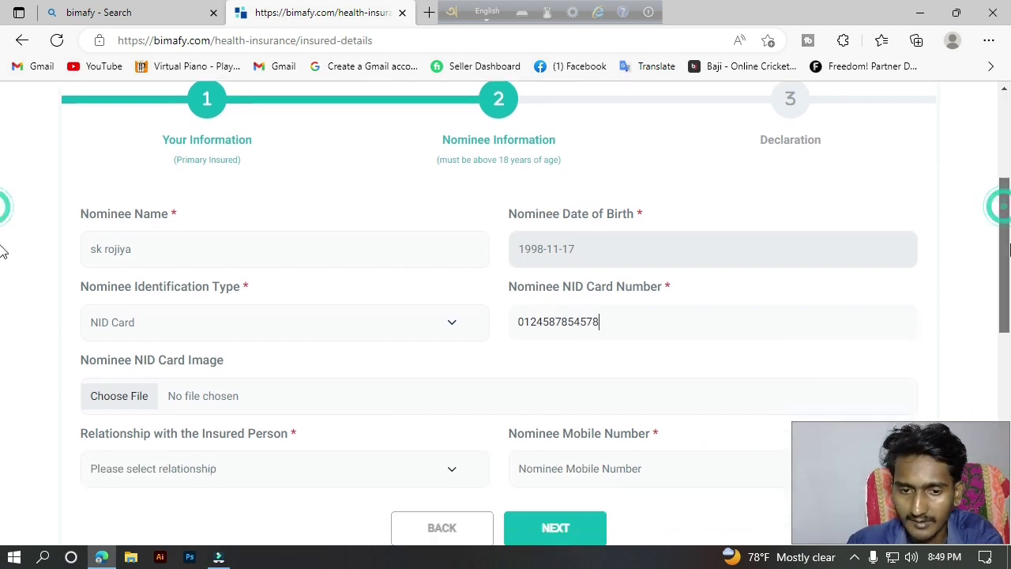
Upload Screenshot (20).png as the nominee's NID card image.
click(115, 285)
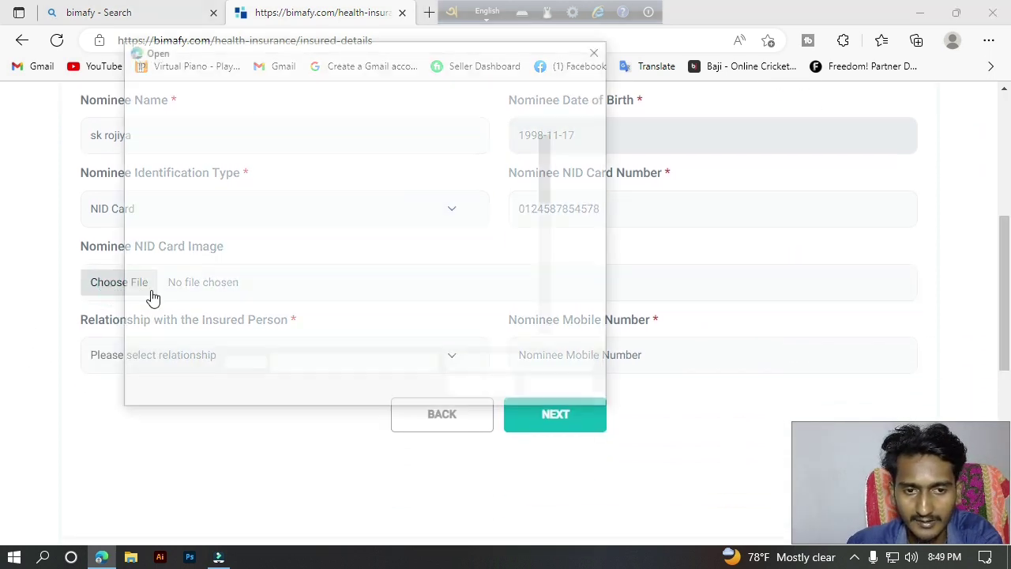
click(524, 265)
click(491, 389)
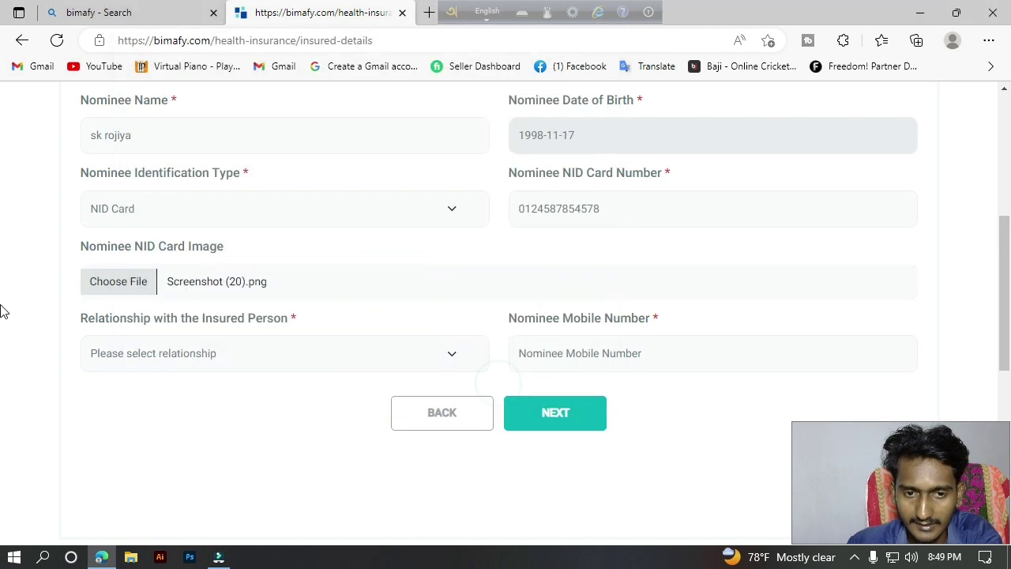
drag(89, 250, 377, 259)
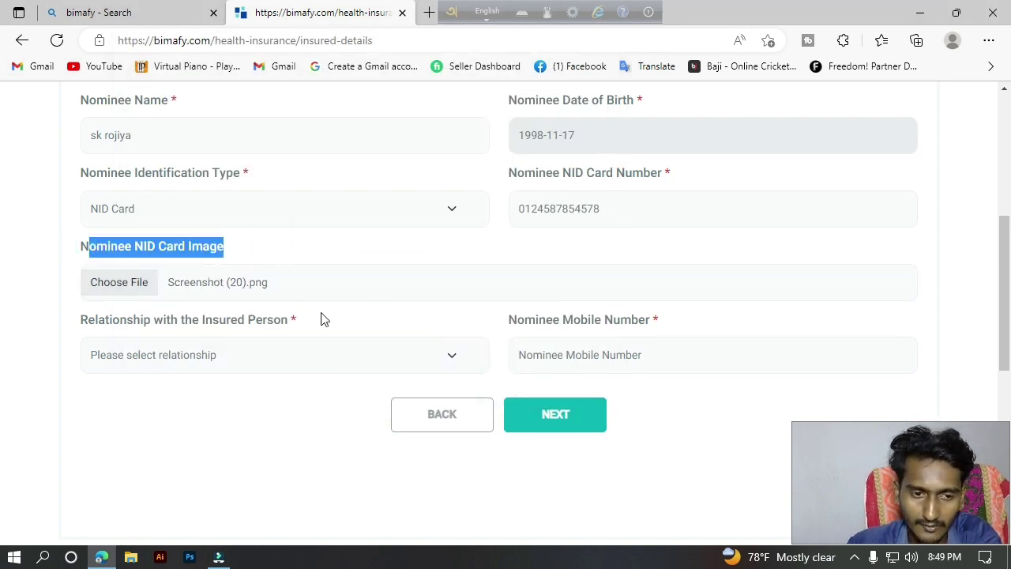
Set the relationship to Sister, enter the nominee's mobile number, and submit.
click(278, 357)
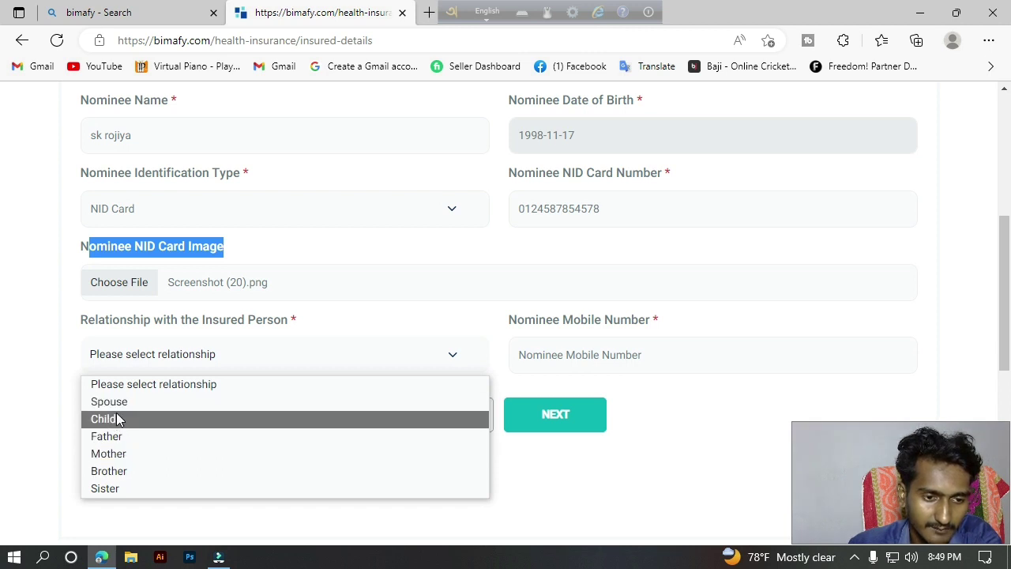
click(118, 483)
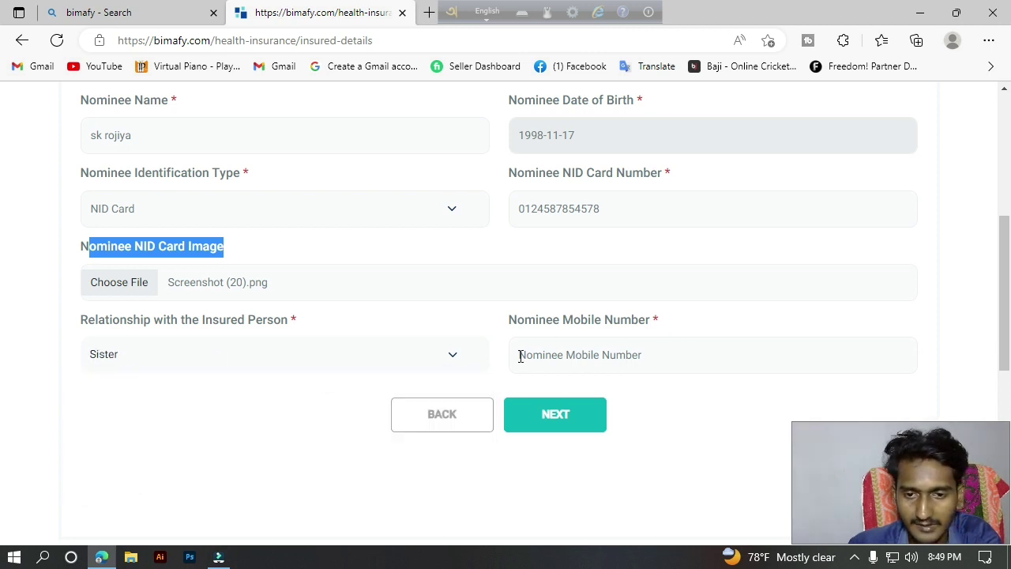
drag(511, 319, 666, 341)
click(614, 356)
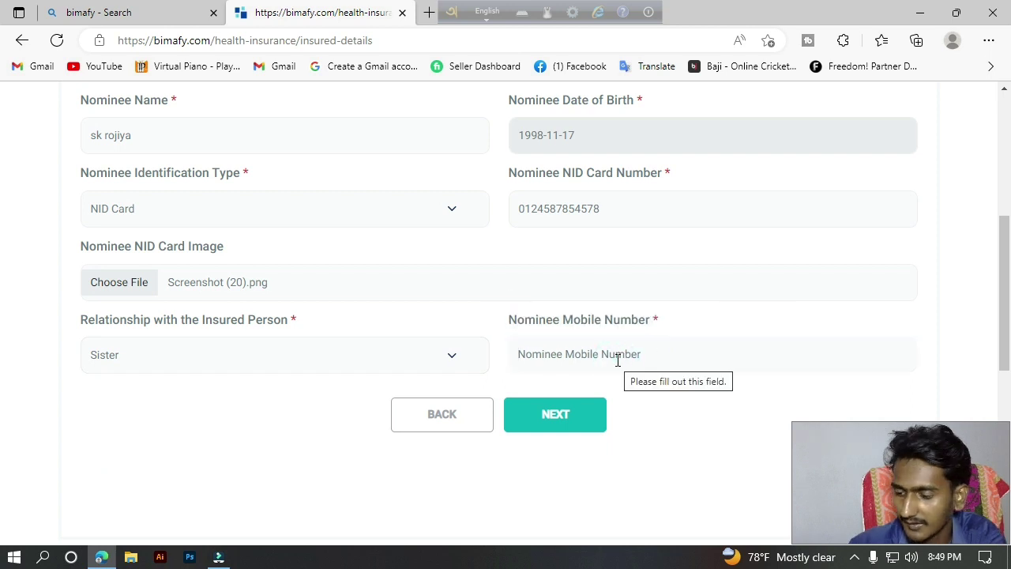
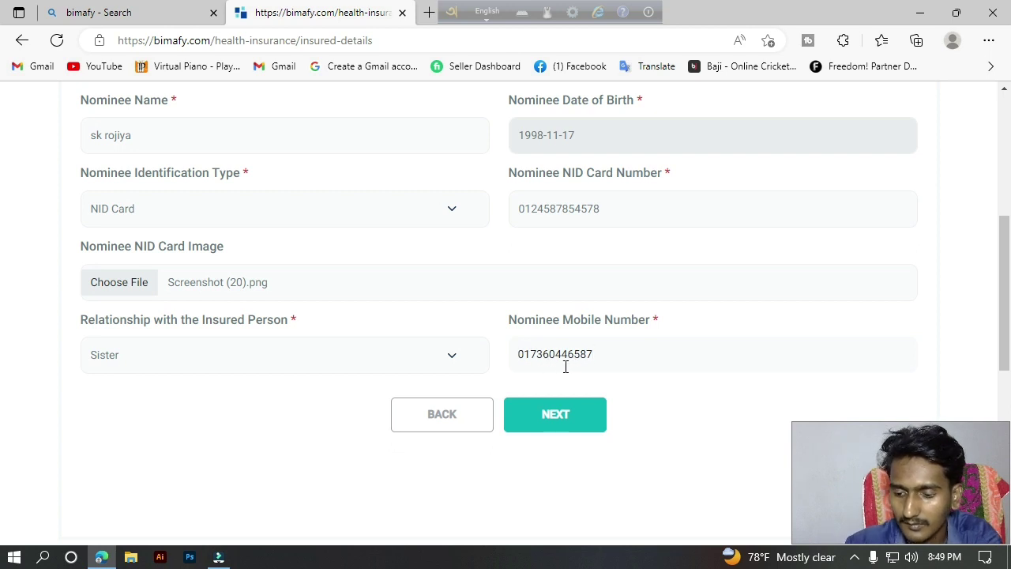
click(587, 416)
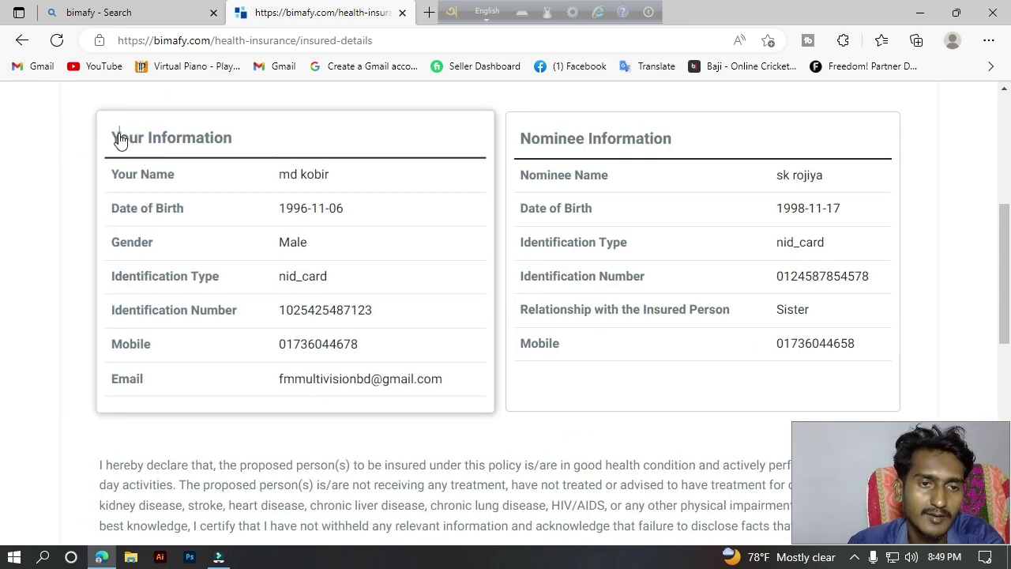
Tick 'I agree to the above statement' under the health declaration and submit the review.
drag(117, 138, 223, 140)
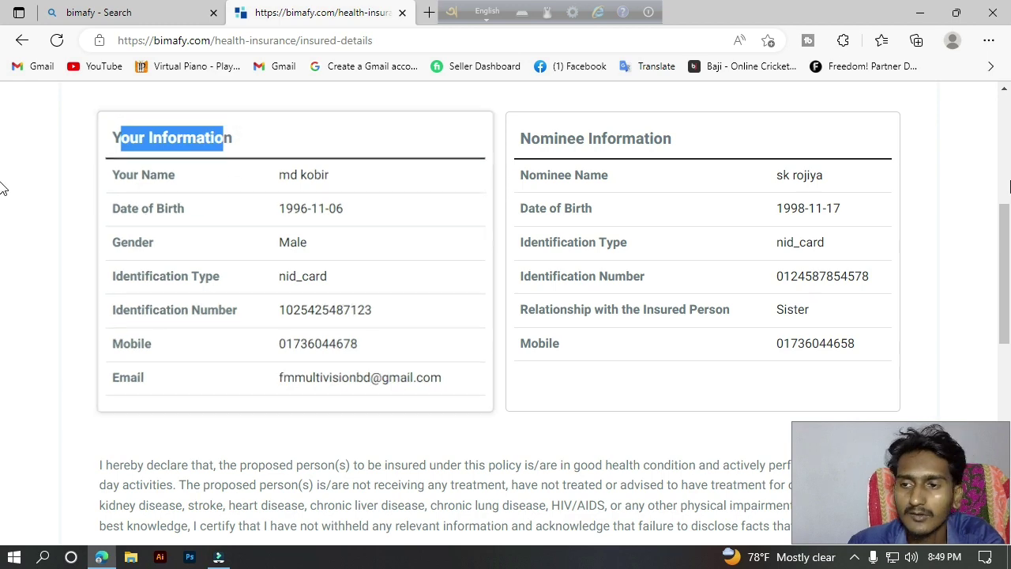
scroll(4, 237, down, 1)
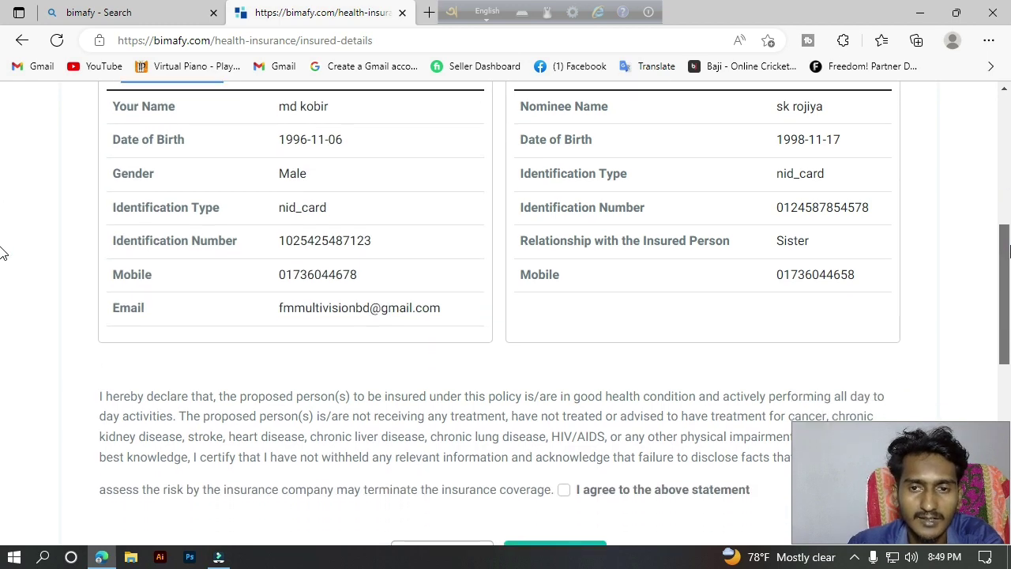
scroll(4, 253, down, 3)
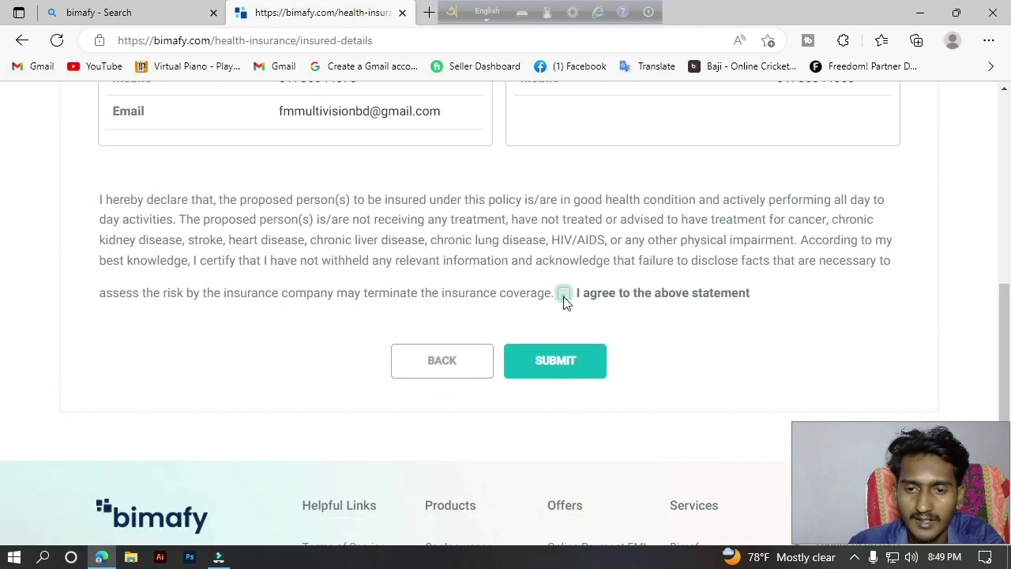
click(564, 296)
drag(101, 200, 866, 268)
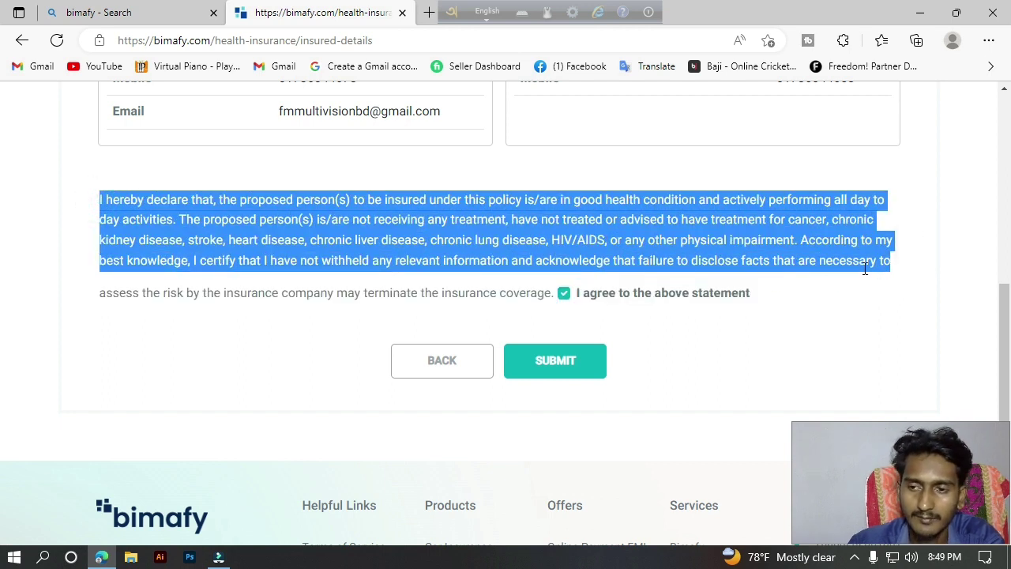
click(555, 365)
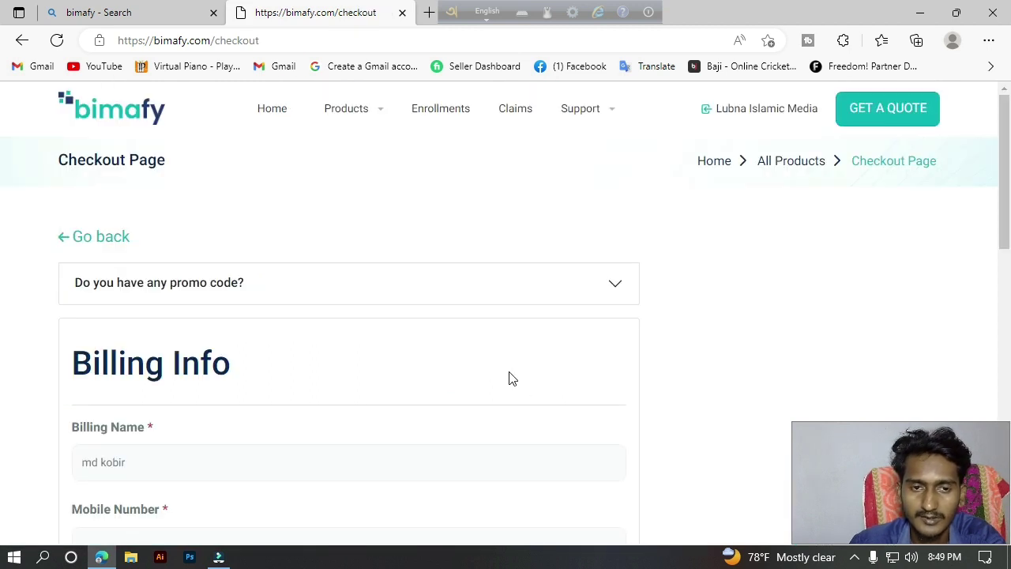
Fill the billing mobile number from the saved suggestion.
scroll(2, 204, down, 4)
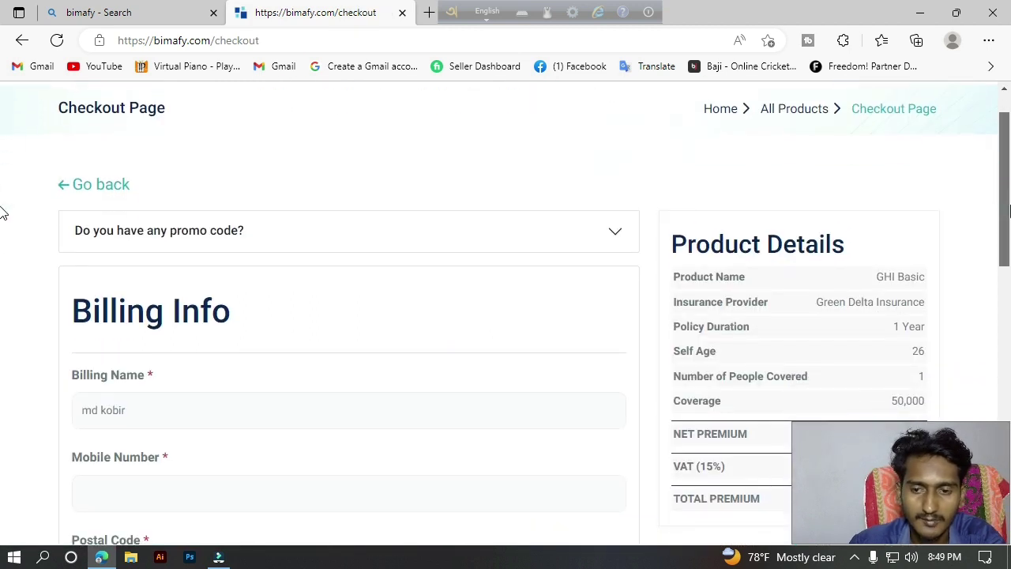
scroll(2, 290, down, 3)
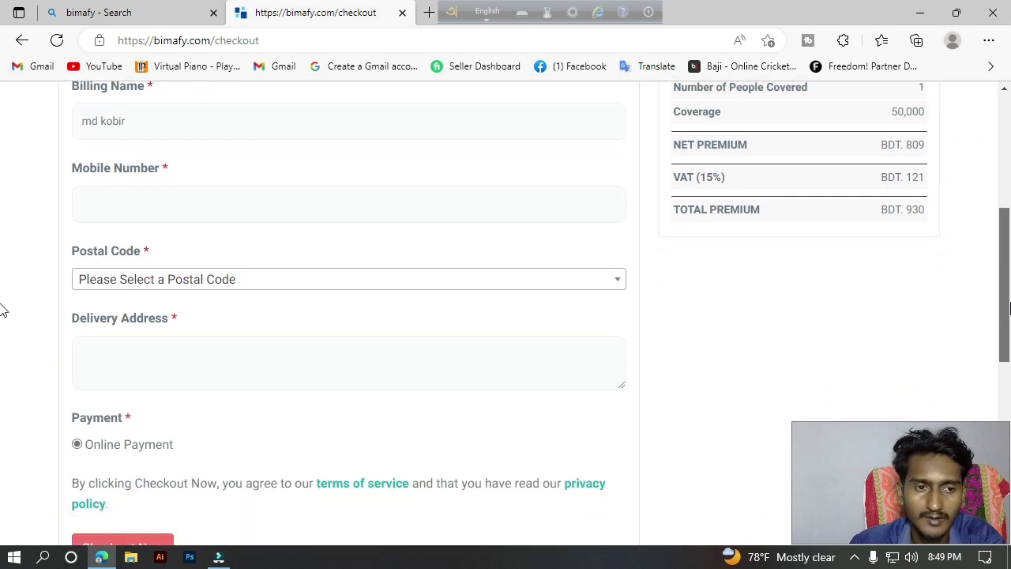
scroll(3, 282, up, 4)
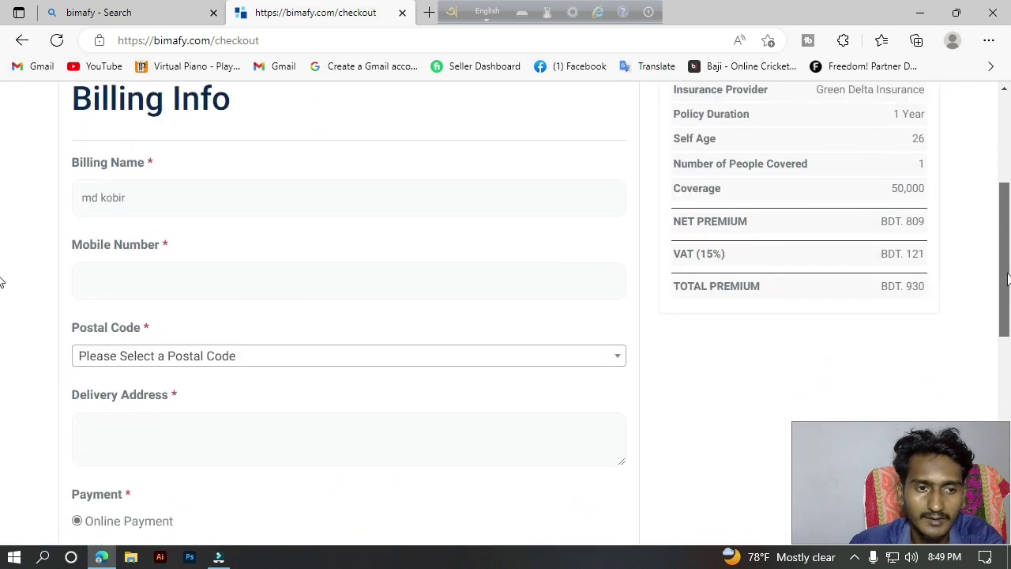
click(153, 300)
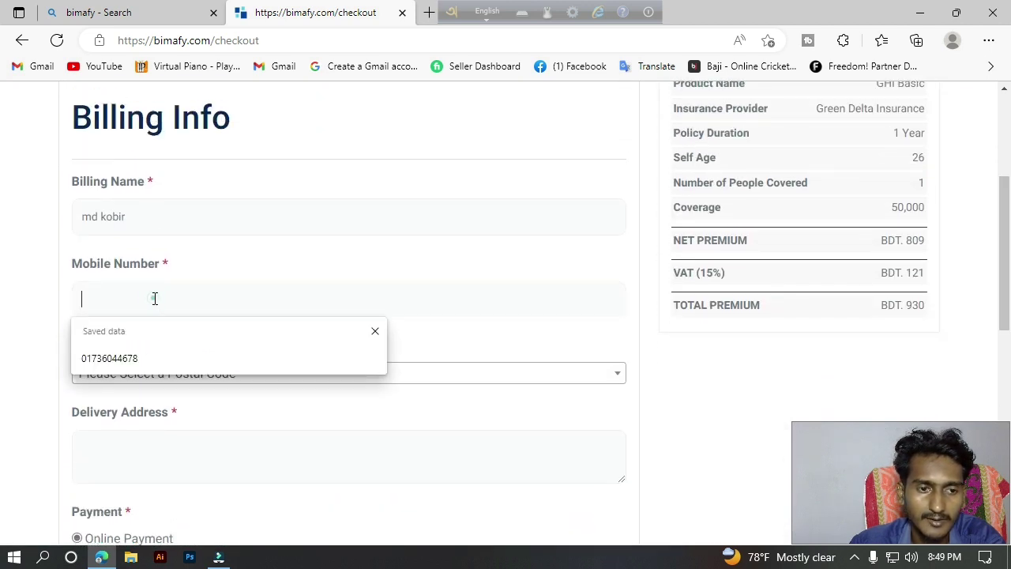
click(153, 355)
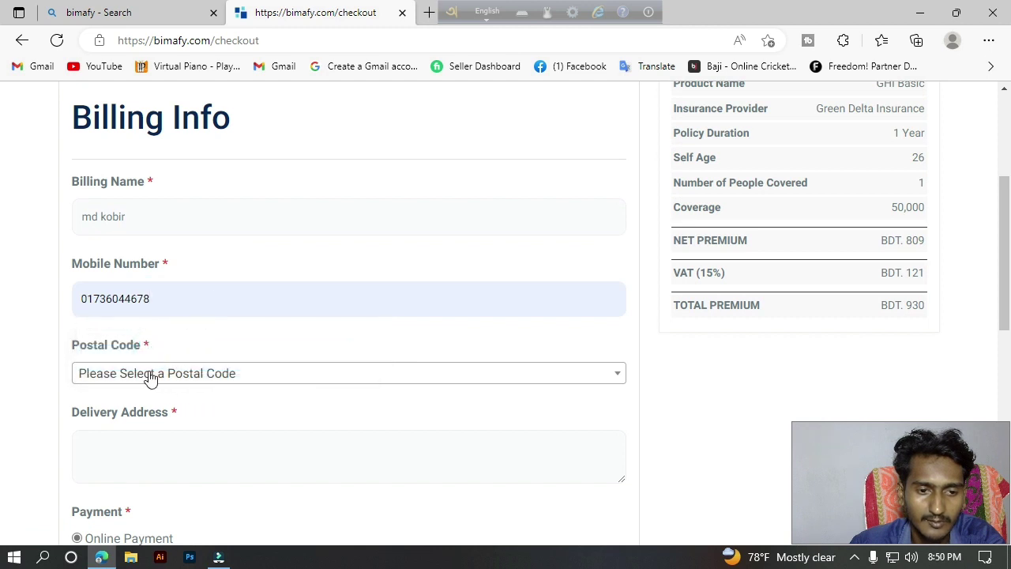
Pick the delivery postal code from the filtered postal code list.
click(148, 374)
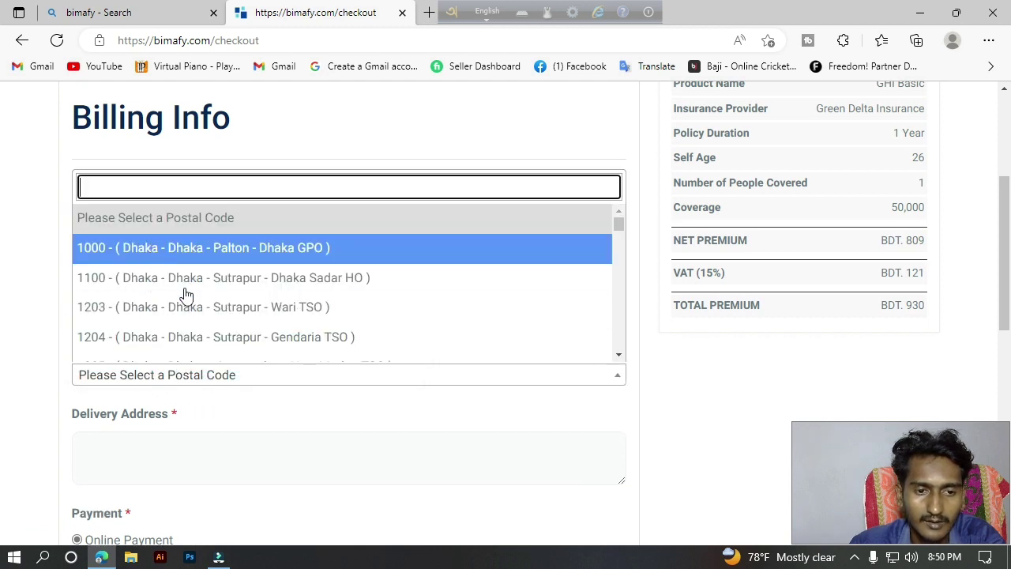
scroll(186, 294, down, 20)
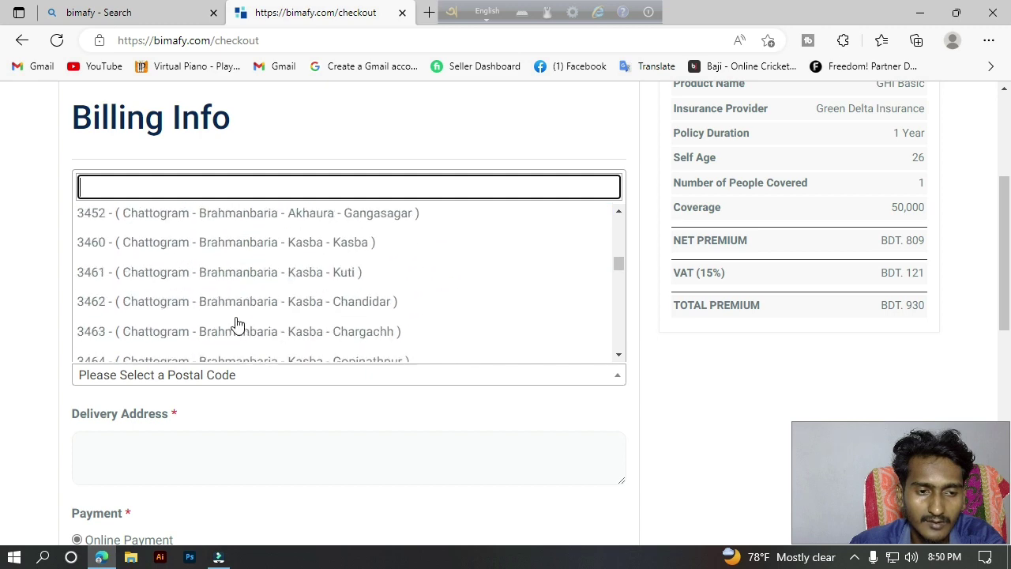
scroll(230, 300, down, 15)
text(5)
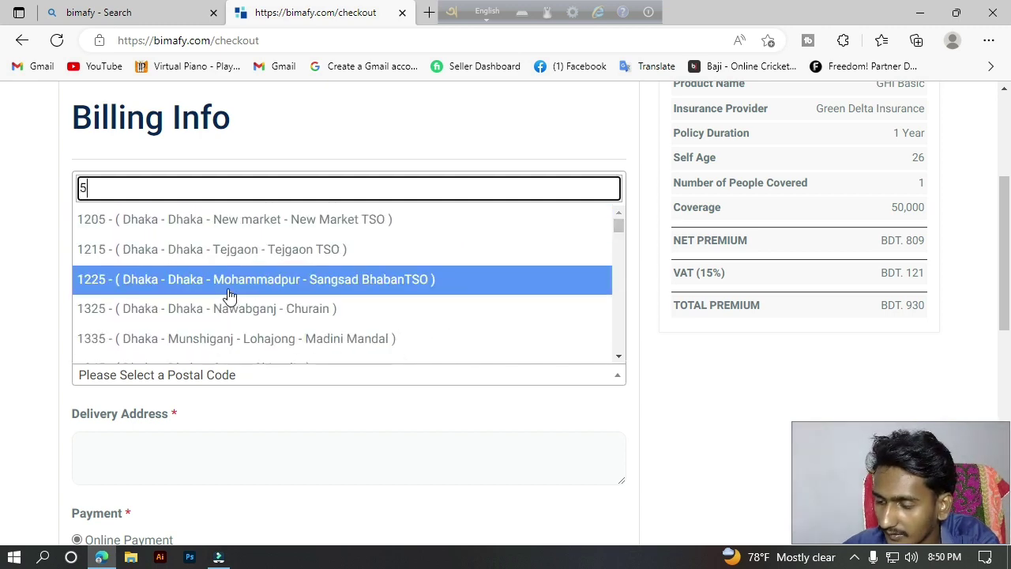
text(25)
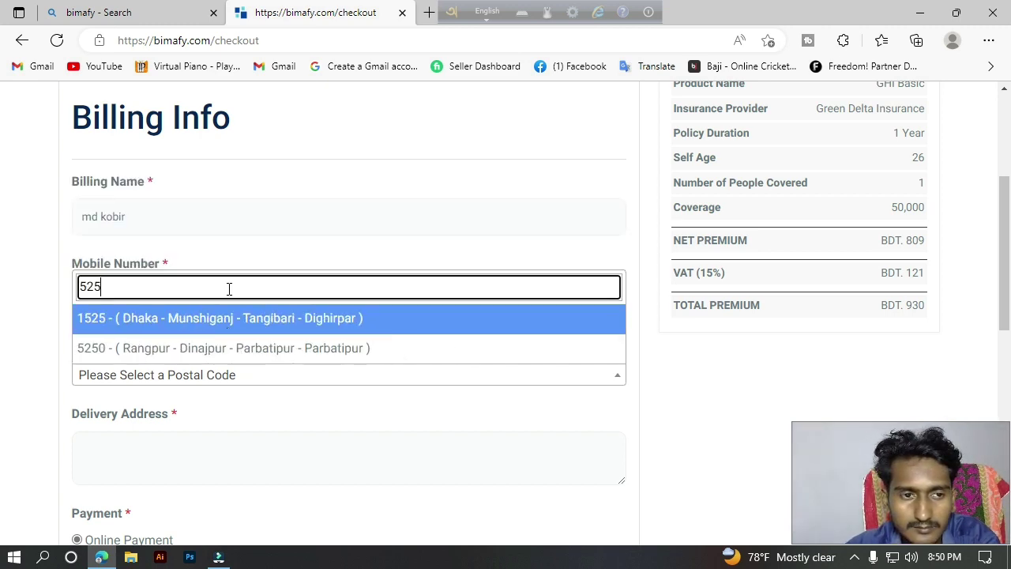
text(0)
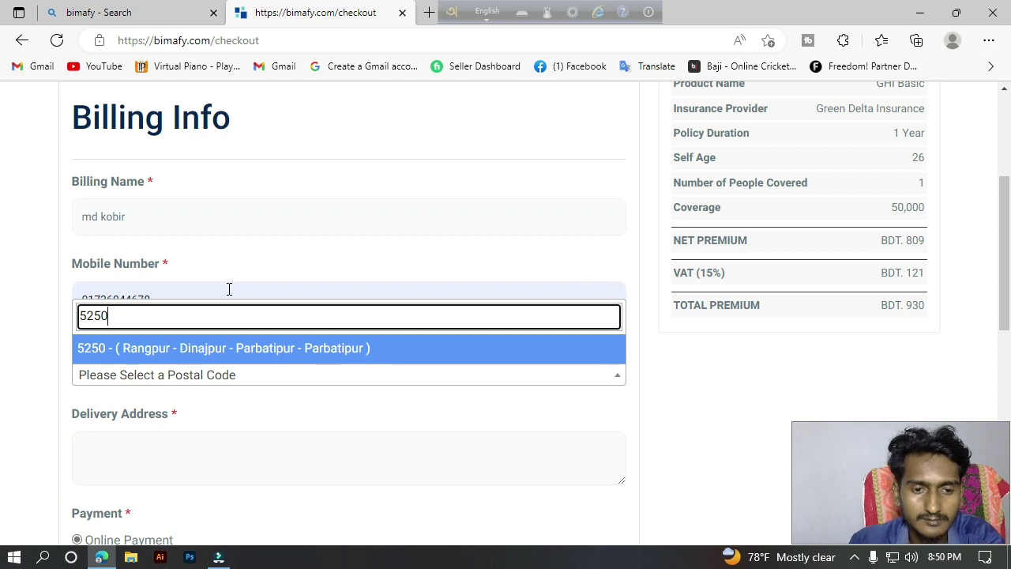
click(235, 349)
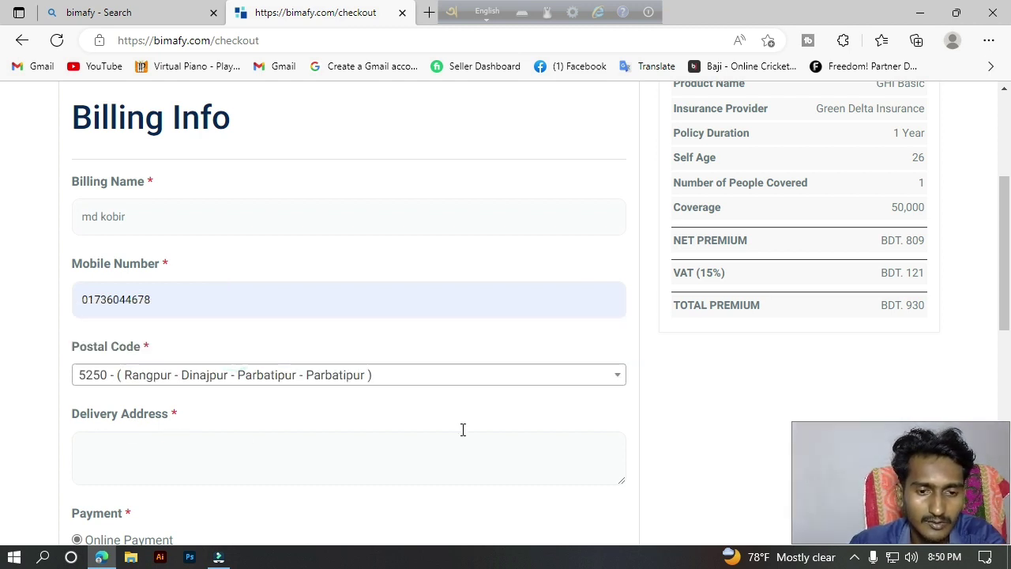
Enter the delivery address and choose Online Payment as the payment method.
scroll(4, 267, down, 2)
click(270, 298)
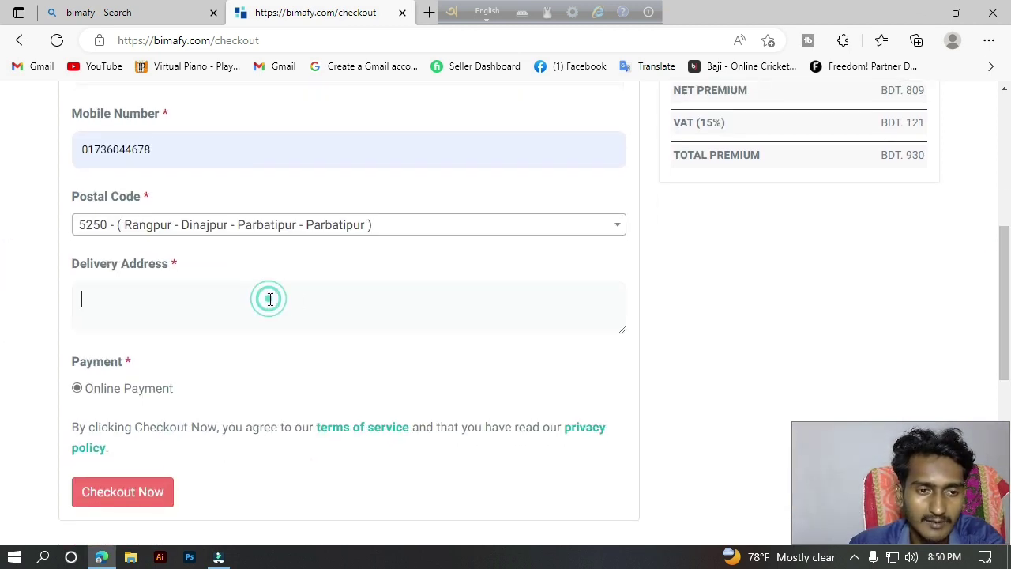
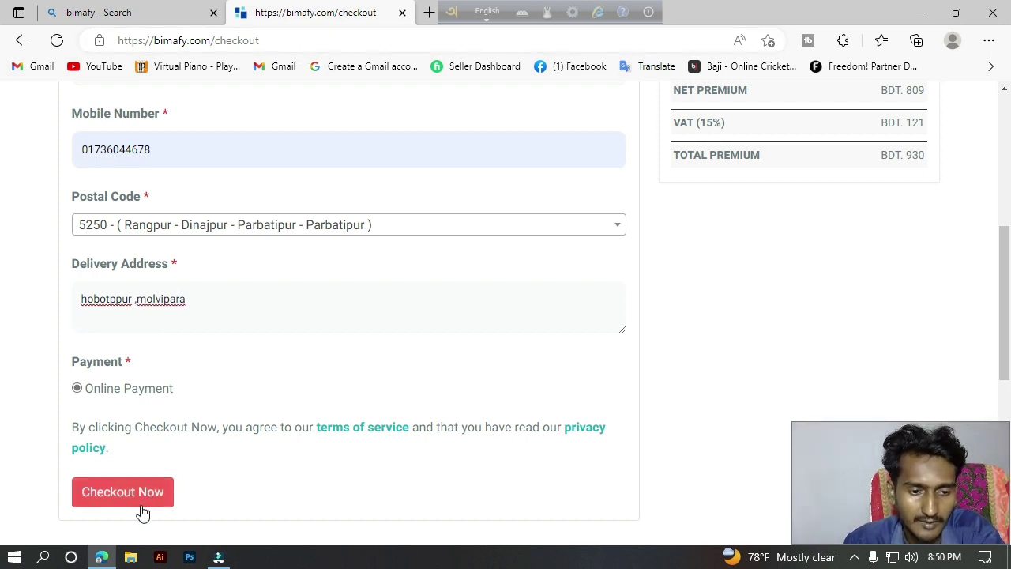
click(79, 394)
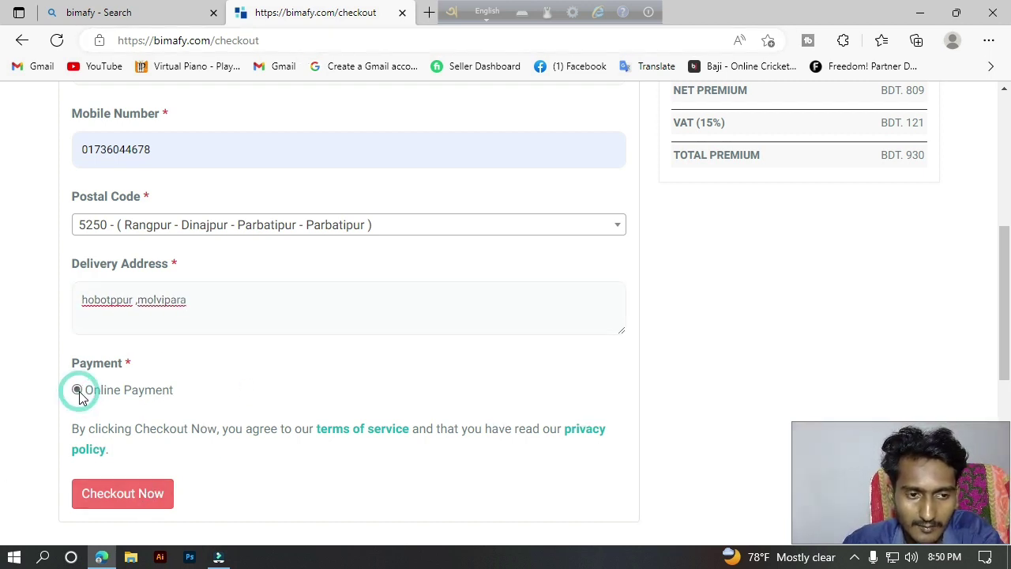
Place the order to reach the SSLCommerz payment page for 930.00 BDT.
click(154, 491)
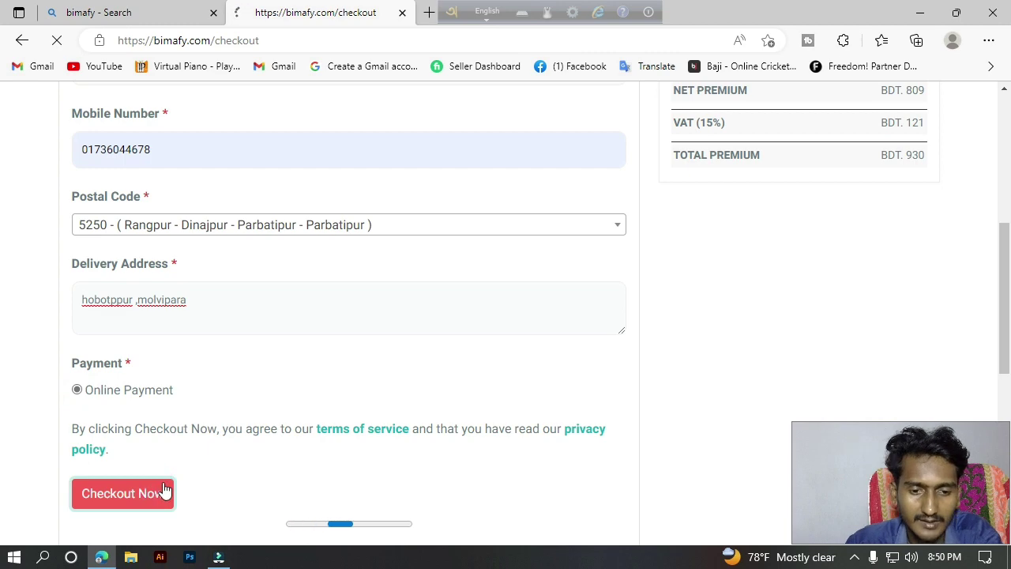
scroll(440, 438, down, 5)
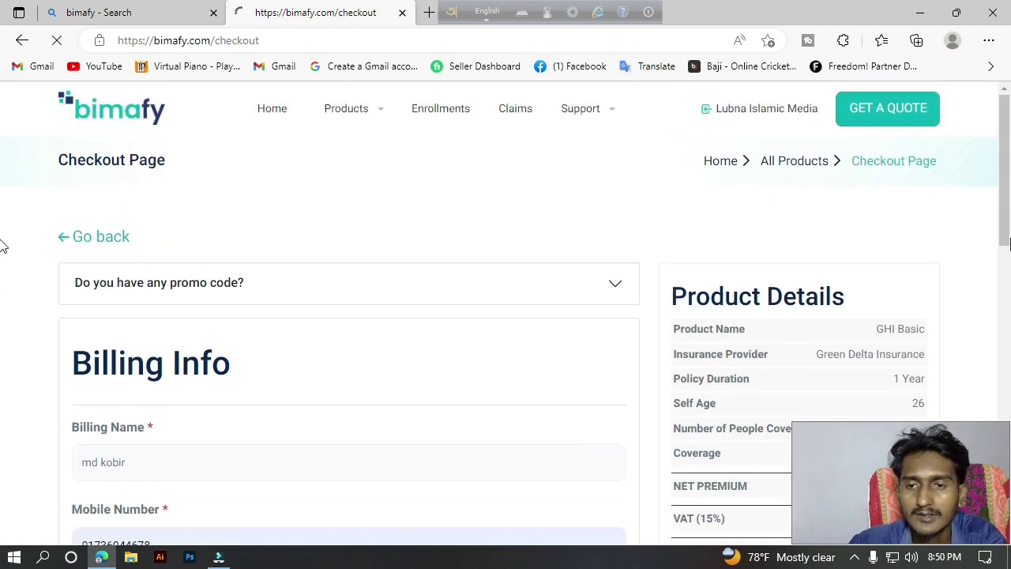
scroll(3, 162, down, 3)
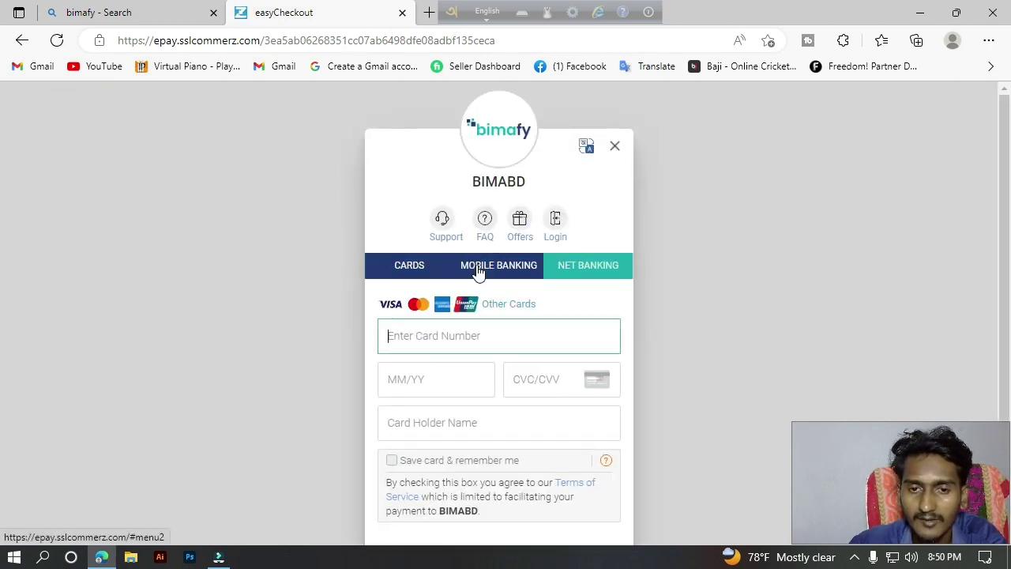
scroll(477, 271, down, 1)
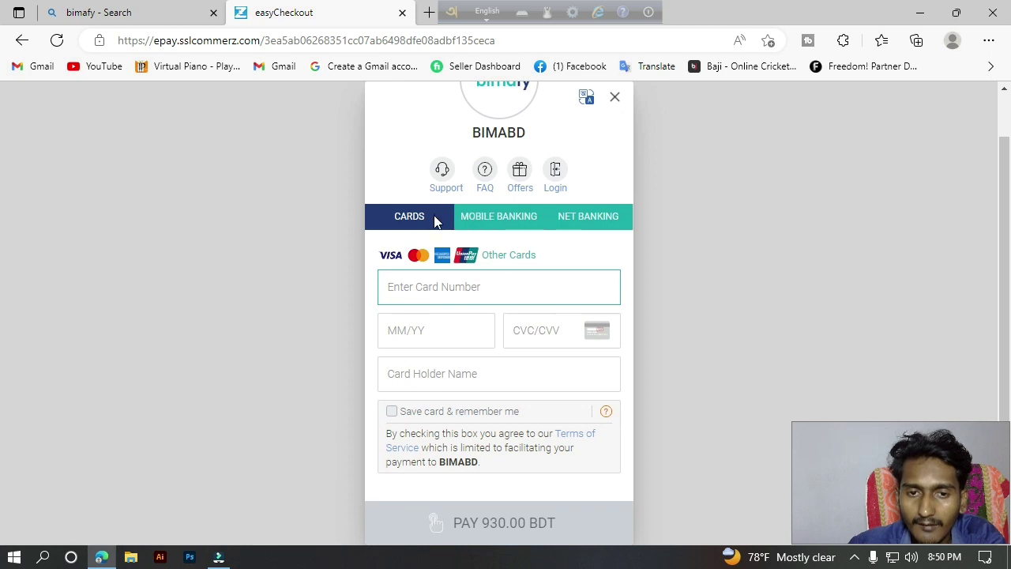
Look through the Mobile Banking and Net Banking options, then settle on the Cards payment form.
click(477, 221)
click(590, 222)
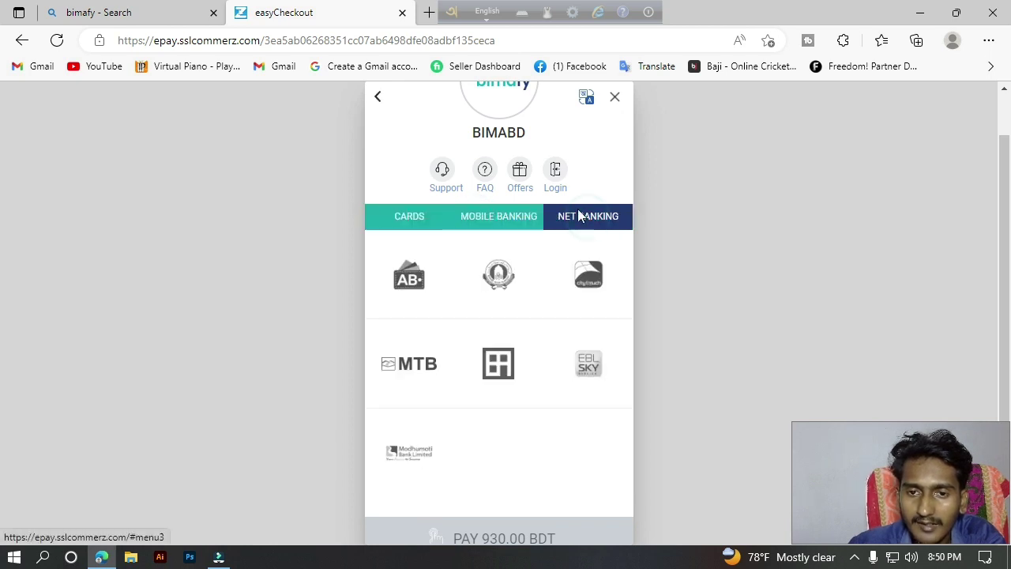
scroll(533, 395, down, 1)
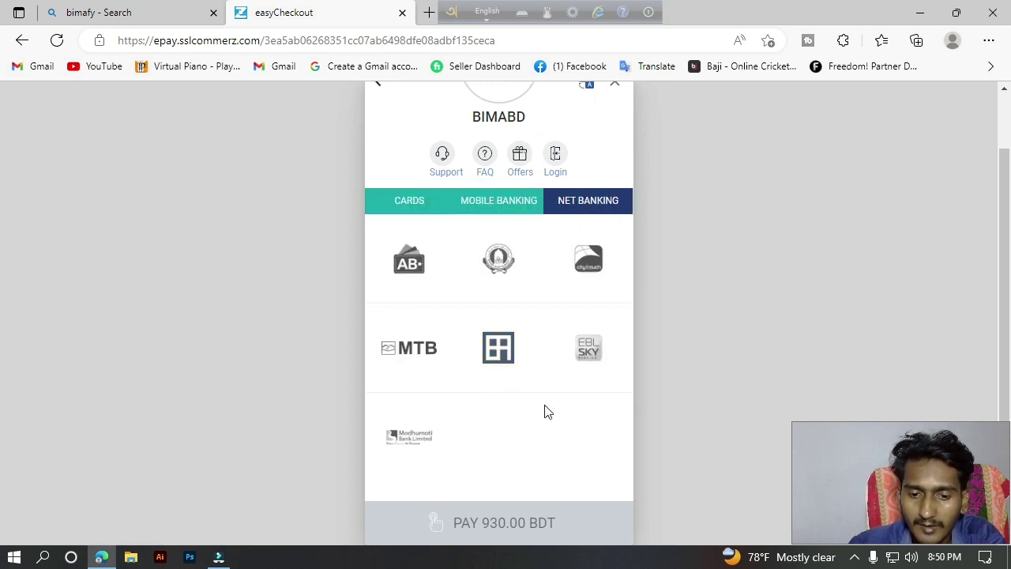
scroll(550, 332, up, 1)
scroll(542, 403, down, 1)
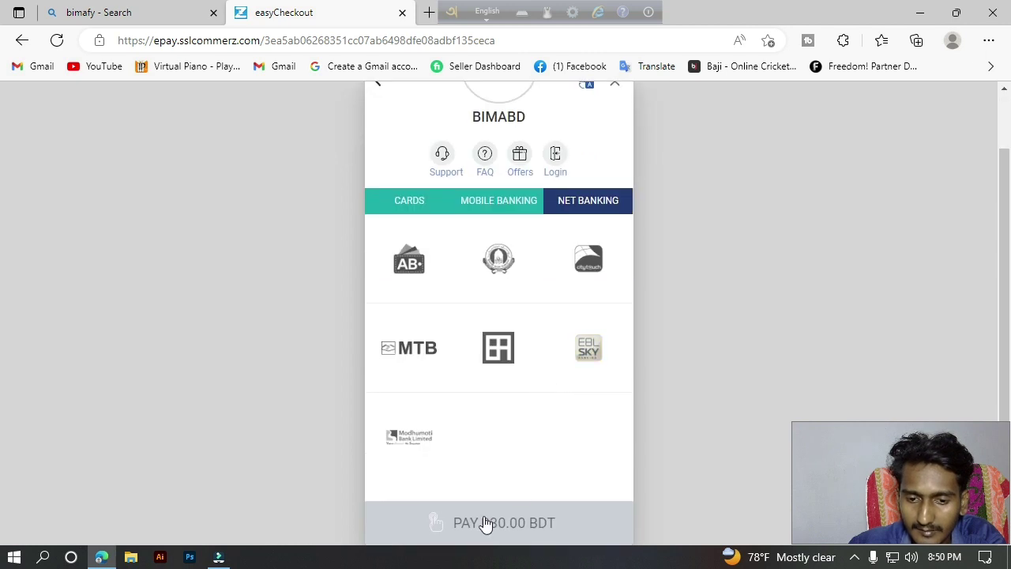
click(483, 204)
click(406, 207)
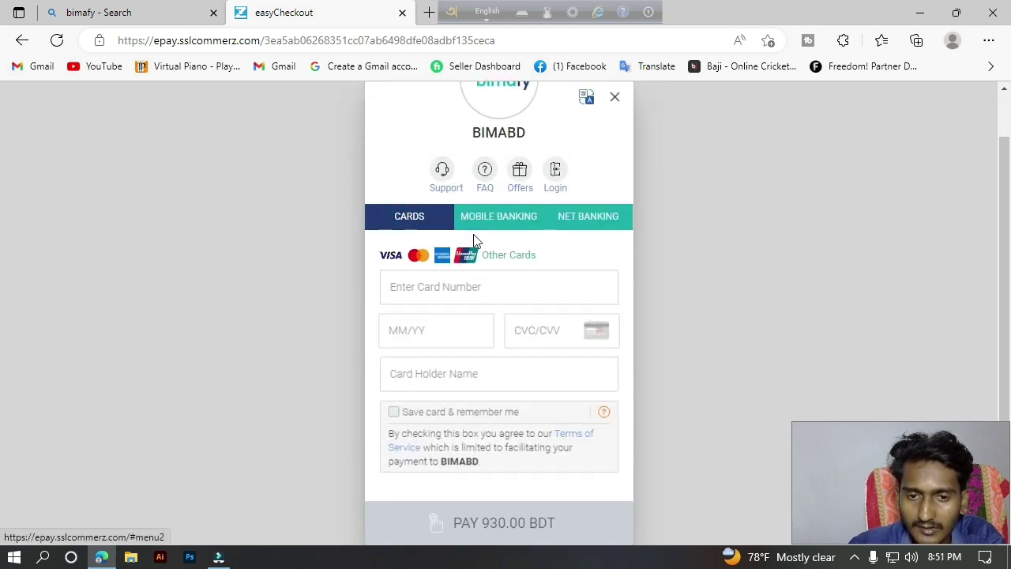
click(490, 286)
scroll(493, 337, up, 2)
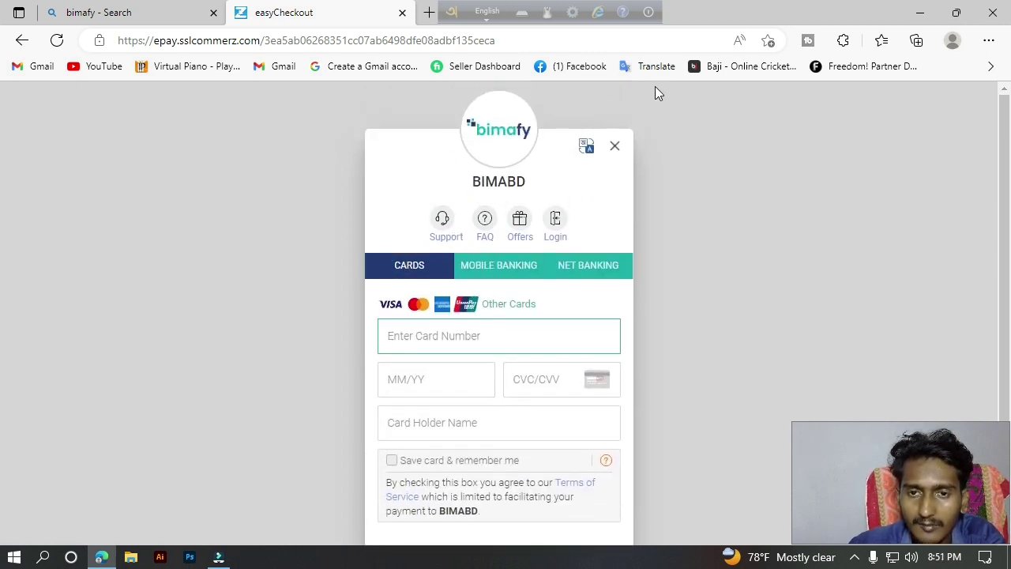
click(401, 265)
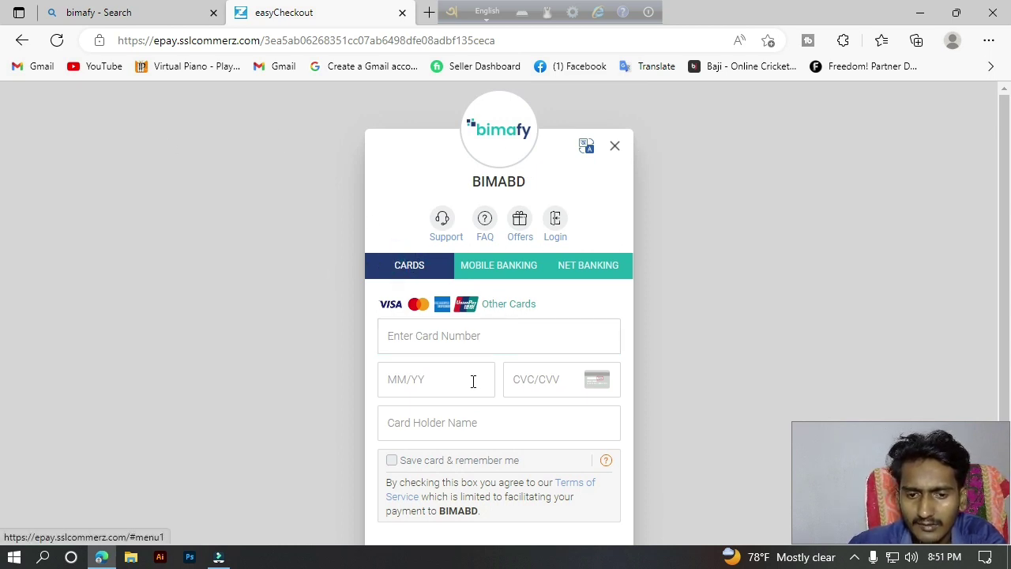
scroll(478, 391, down, 2)
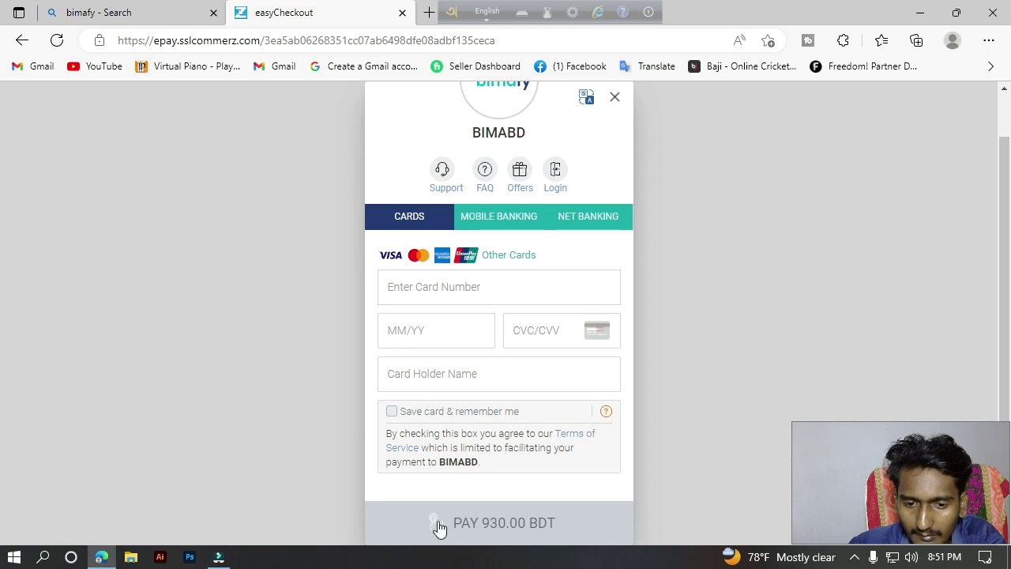
scroll(653, 136, up, 2)
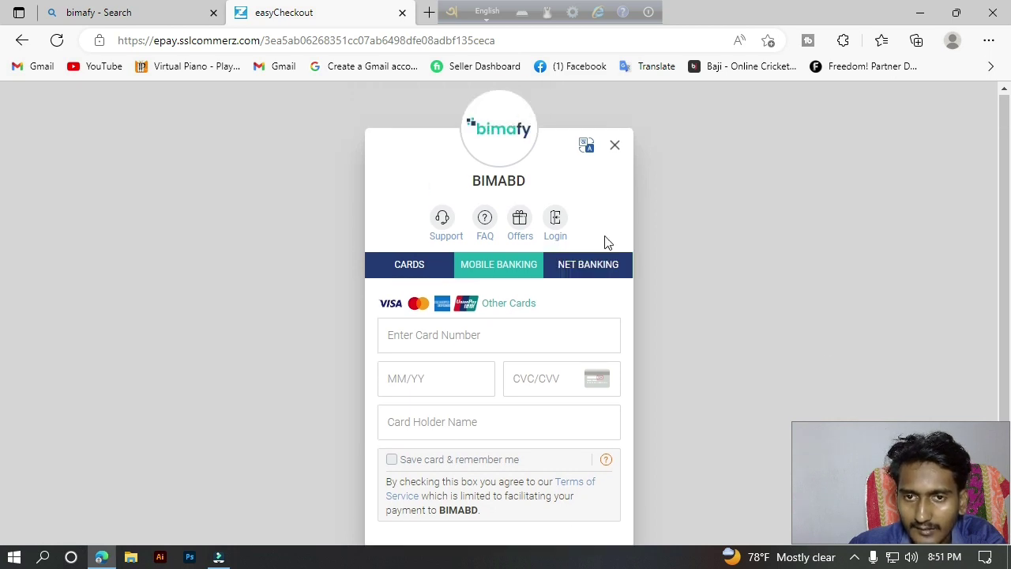
Switch the checkout to Bengali, then cancel the payment with YES, CANCEL.
click(589, 145)
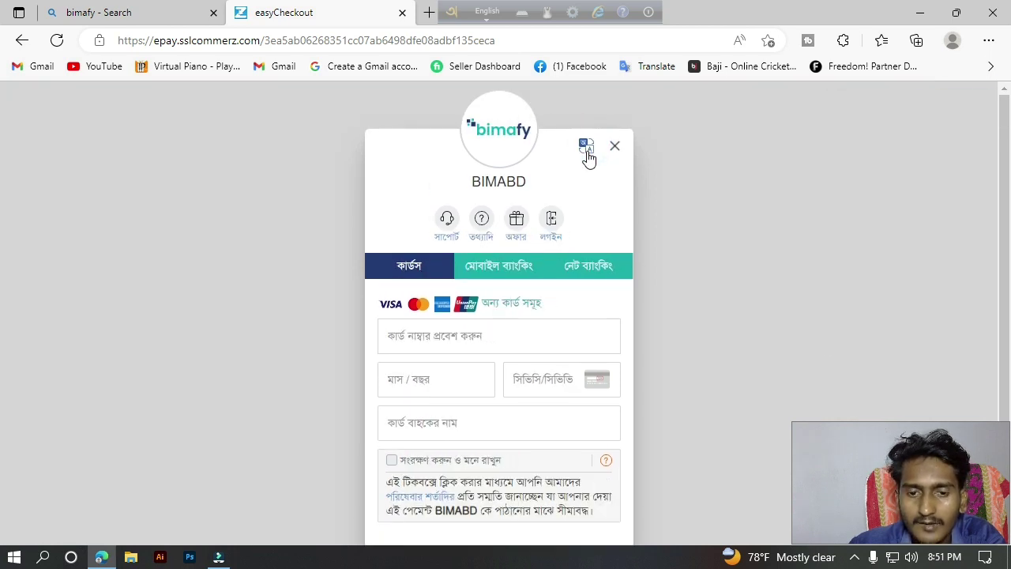
click(615, 146)
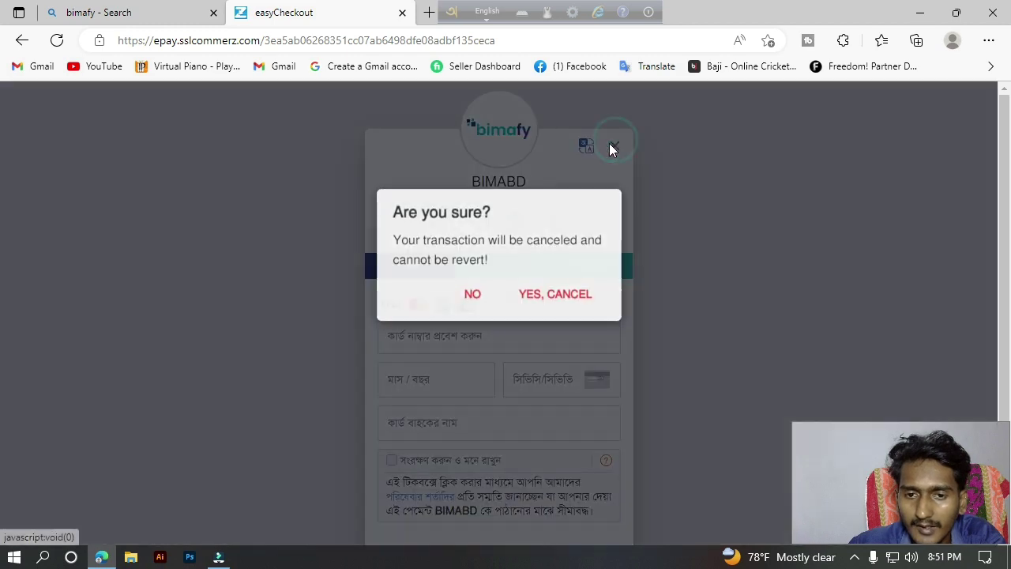
click(556, 293)
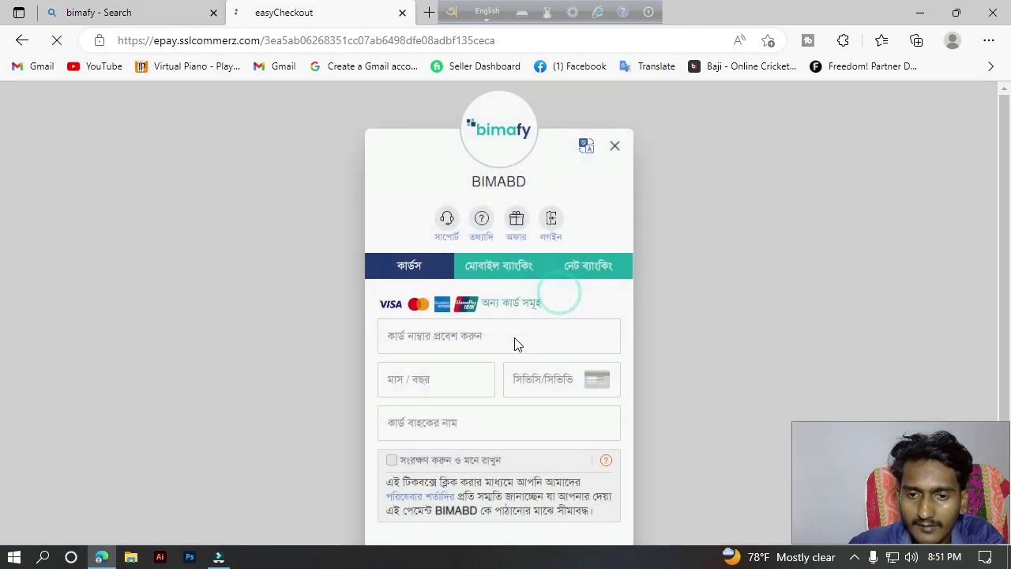
scroll(515, 347, down, 1)
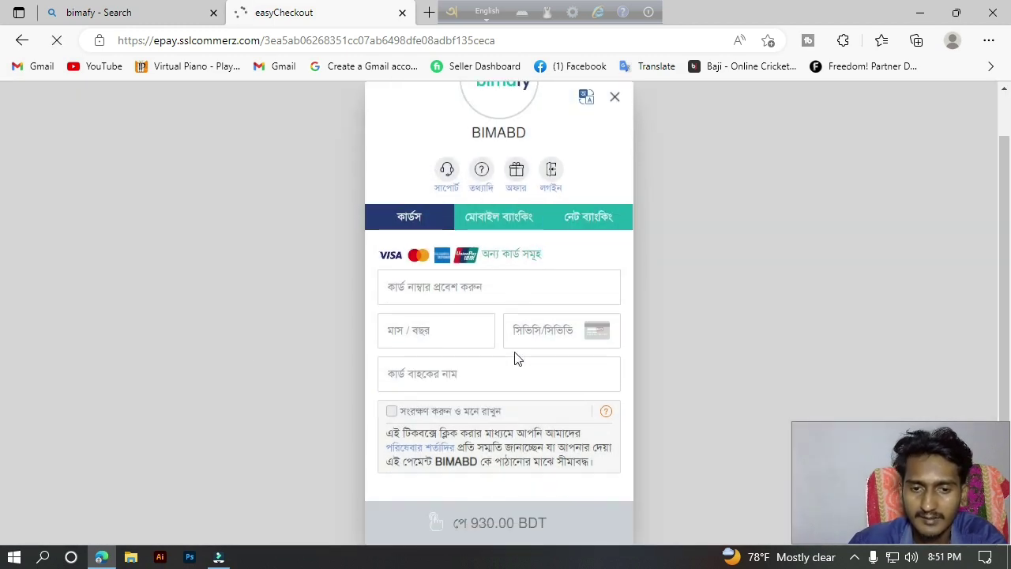
click(432, 297)
click(395, 261)
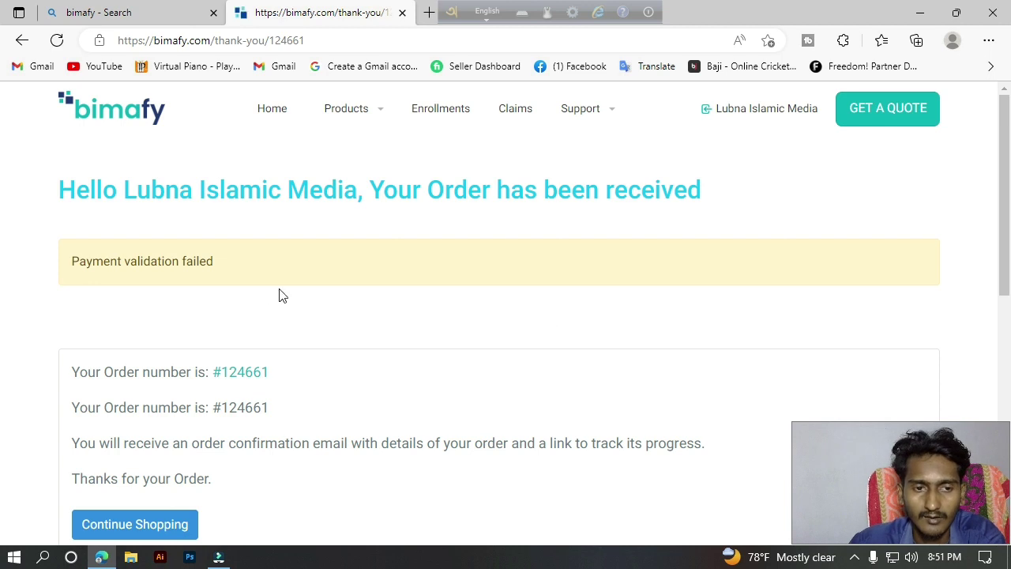
scroll(1, 237, down, 2)
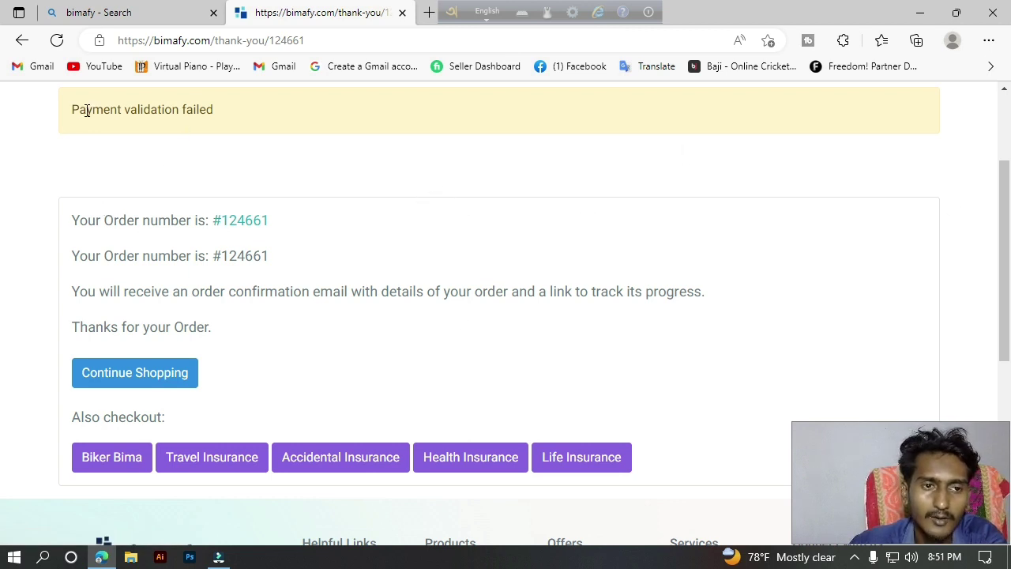
drag(85, 110, 198, 111)
click(129, 185)
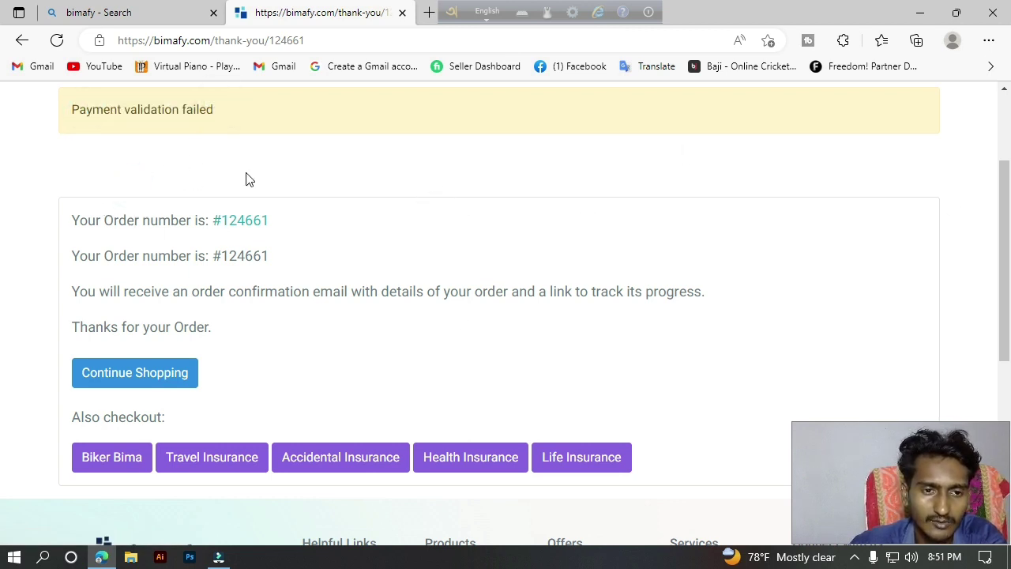
drag(79, 220, 265, 221)
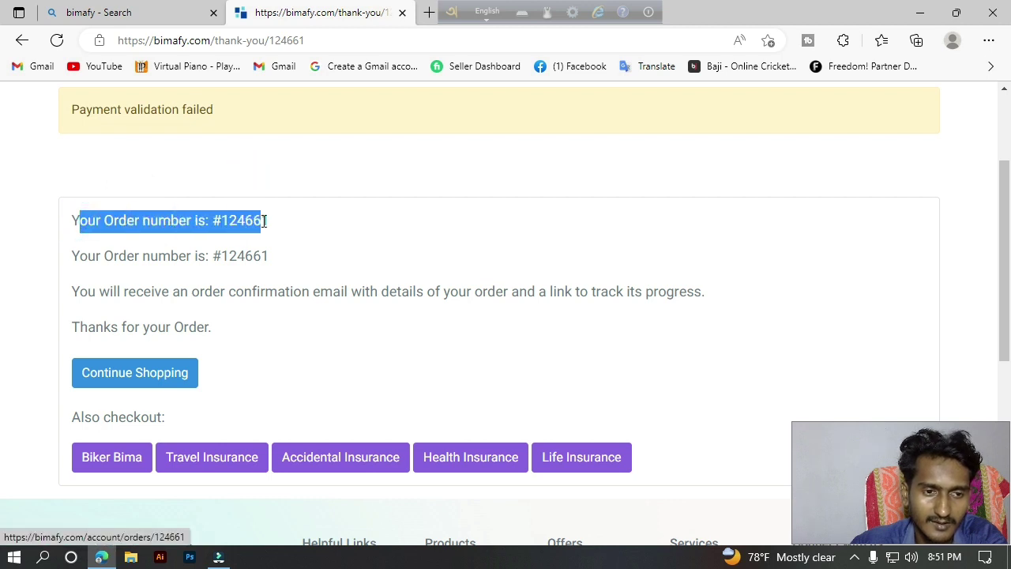
drag(72, 256, 241, 253)
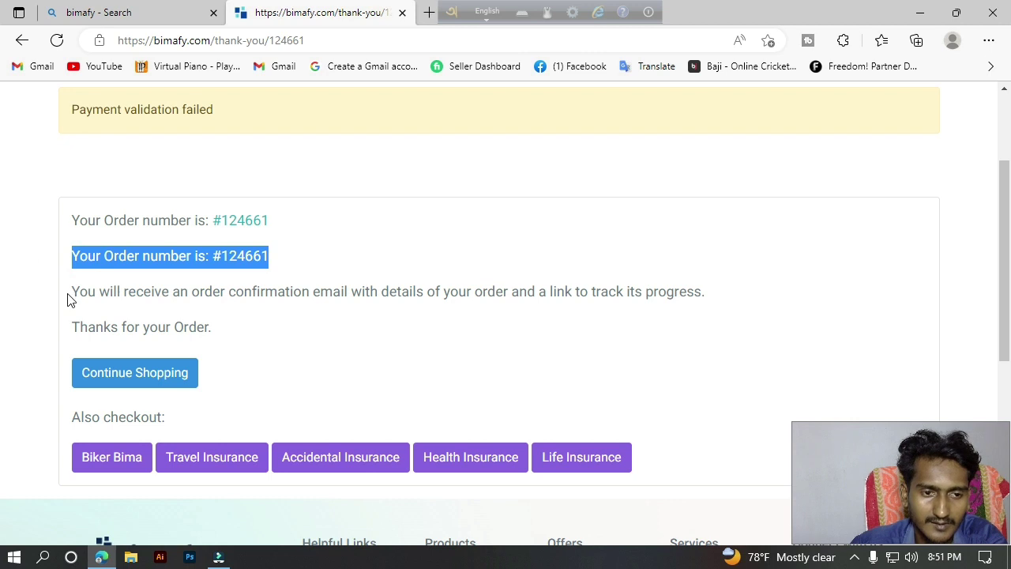
drag(68, 299, 610, 309)
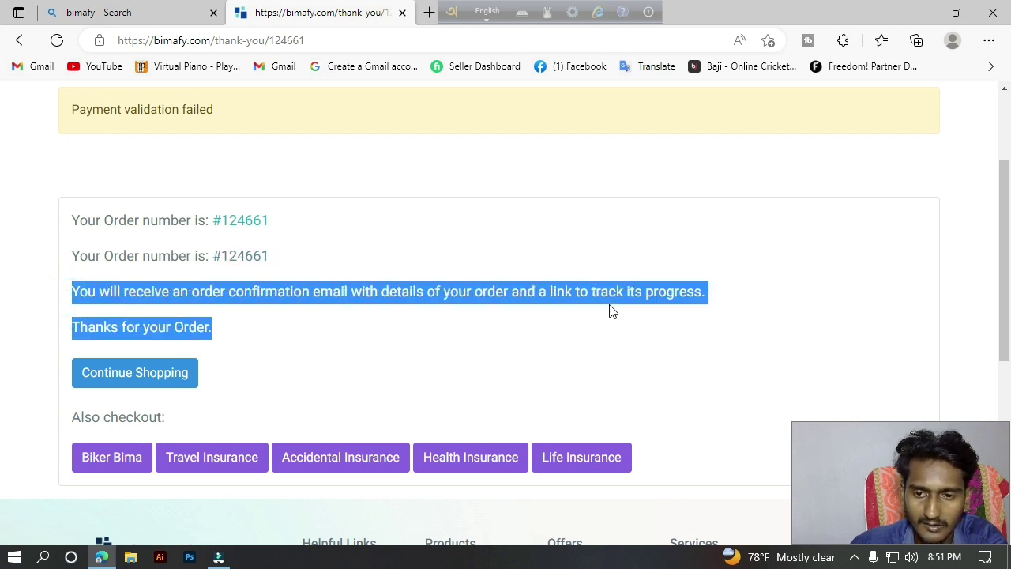
click(221, 324)
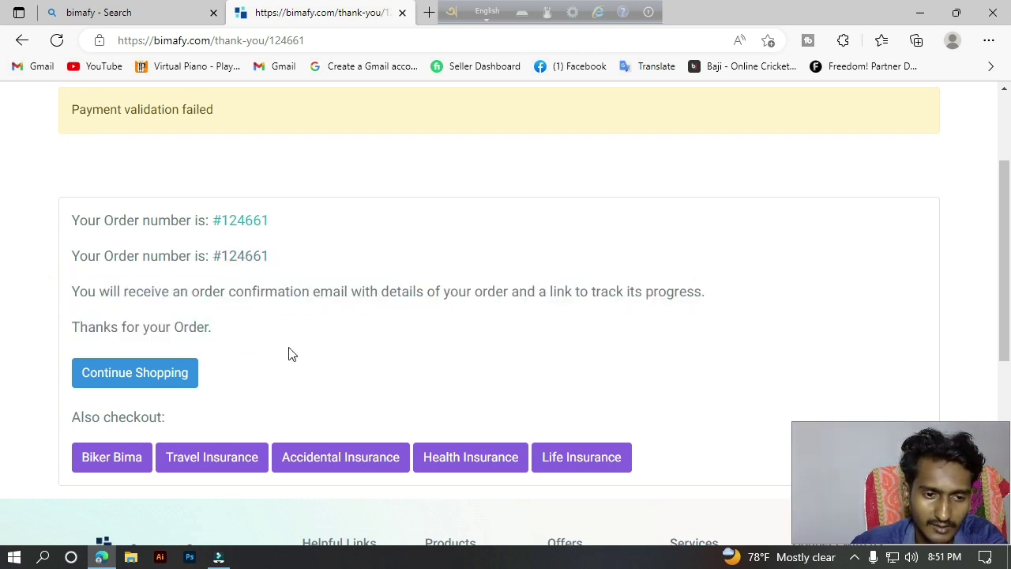
click(237, 303)
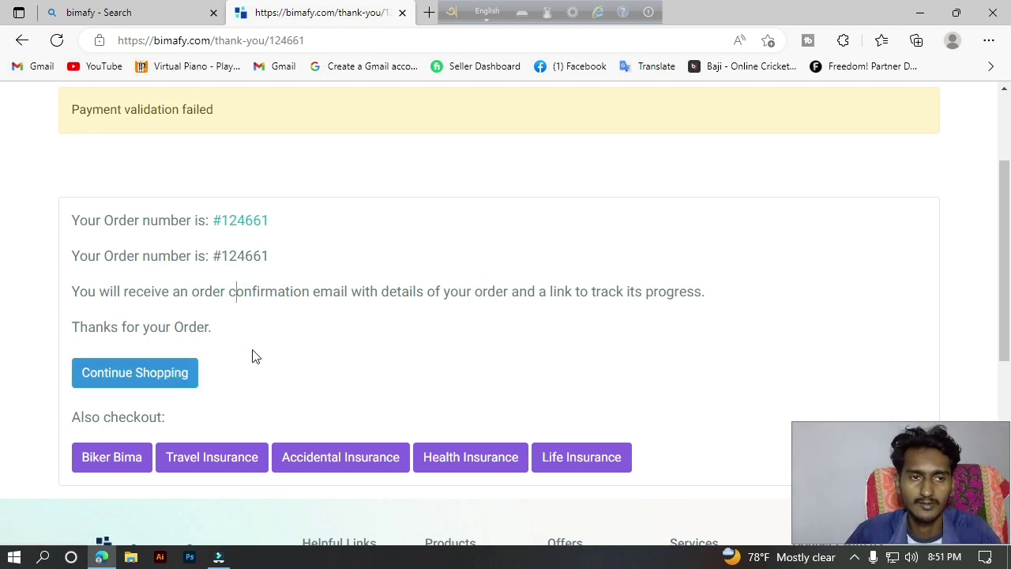
scroll(266, 363, up, 2)
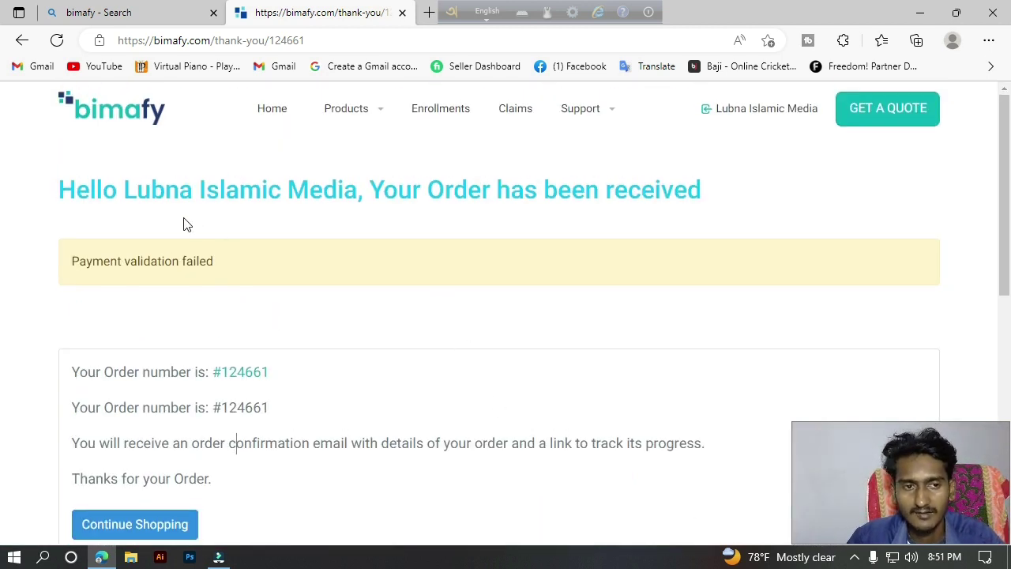
drag(74, 188, 751, 203)
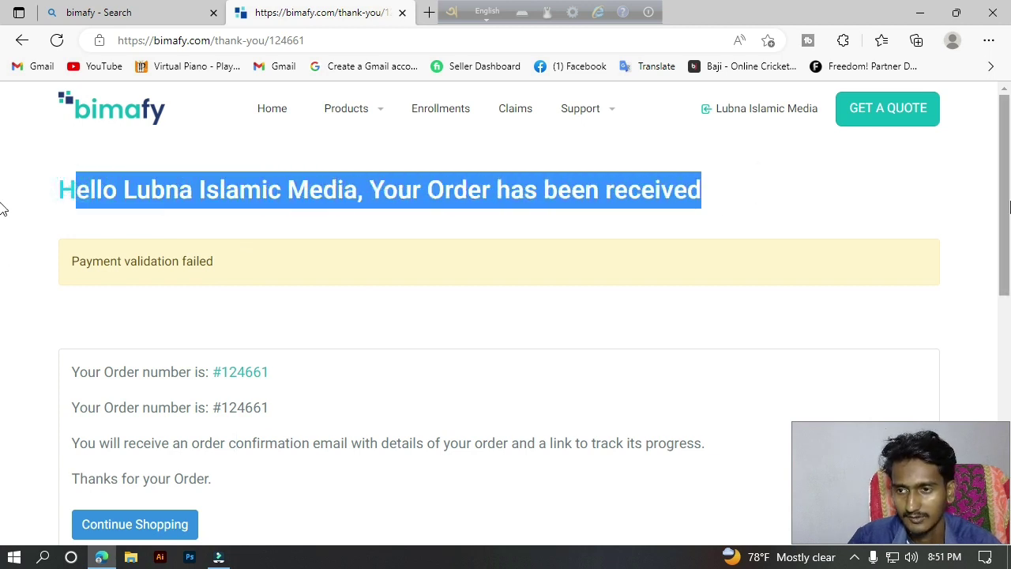
scroll(2, 214, down, 1)
scroll(2, 214, up, 1)
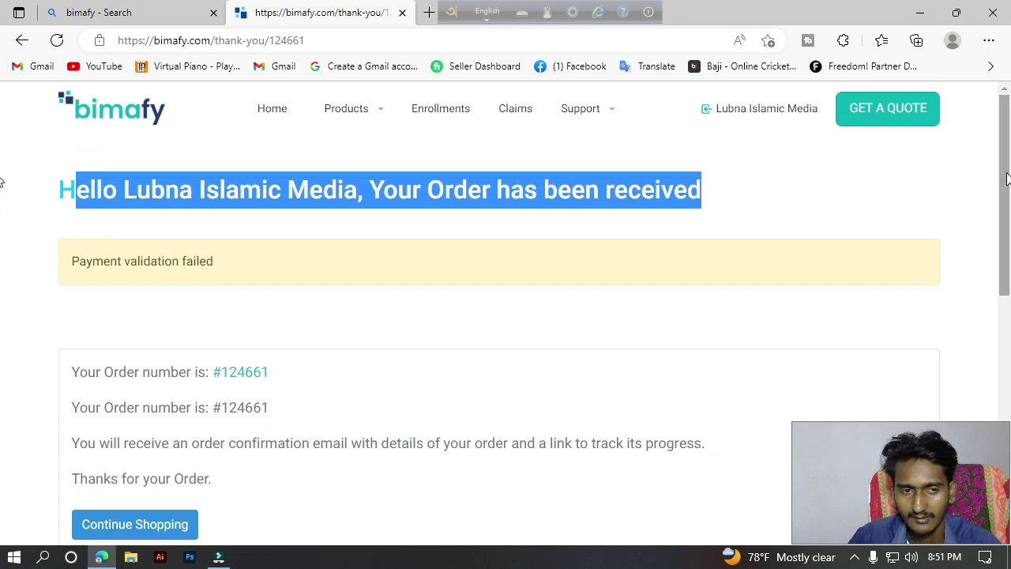
Return to the Bimafy home page with its 'Simply compare, order, and get covered.' headline.
click(273, 108)
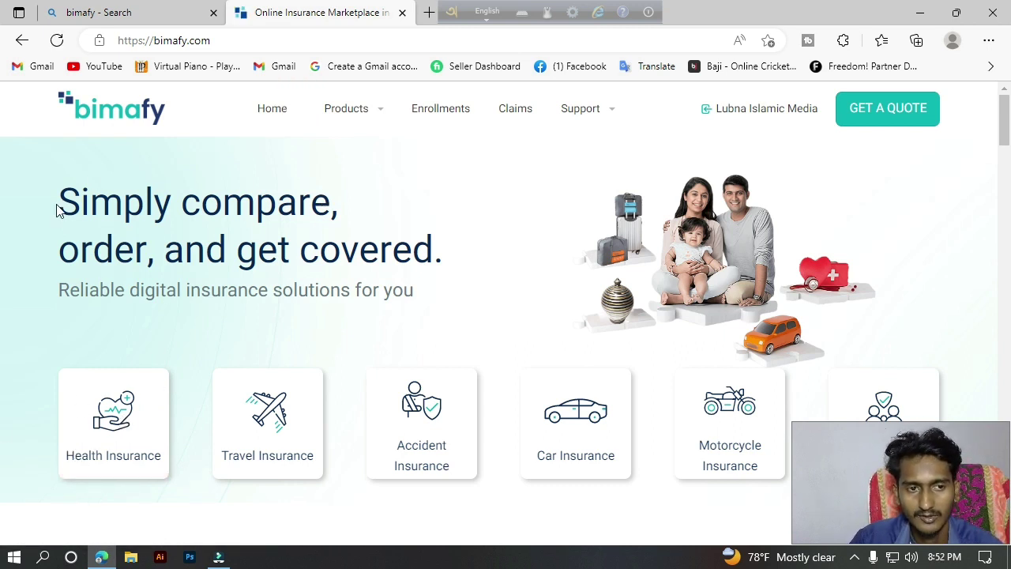
drag(57, 202, 413, 273)
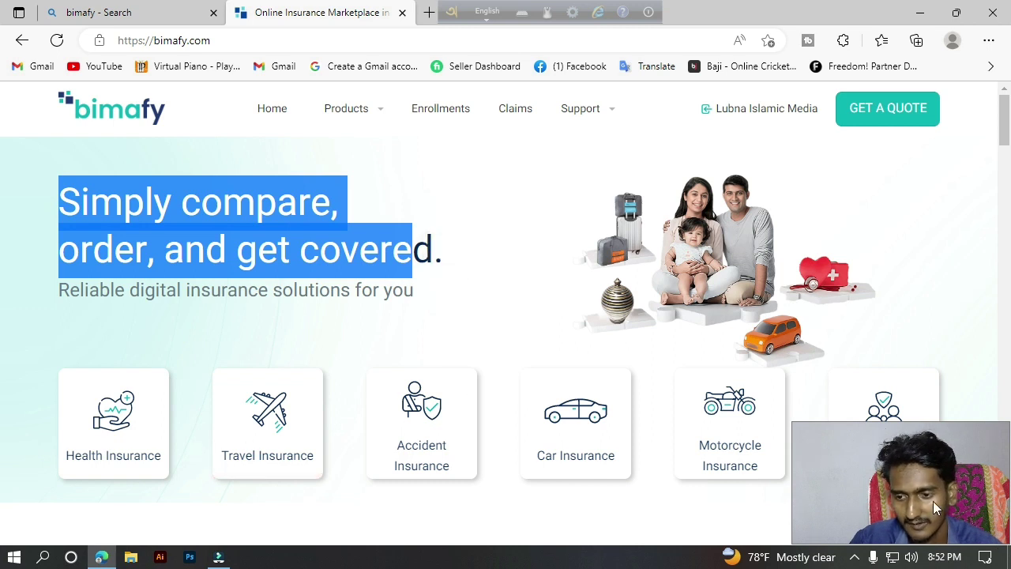
drag(908, 508, 739, 341)
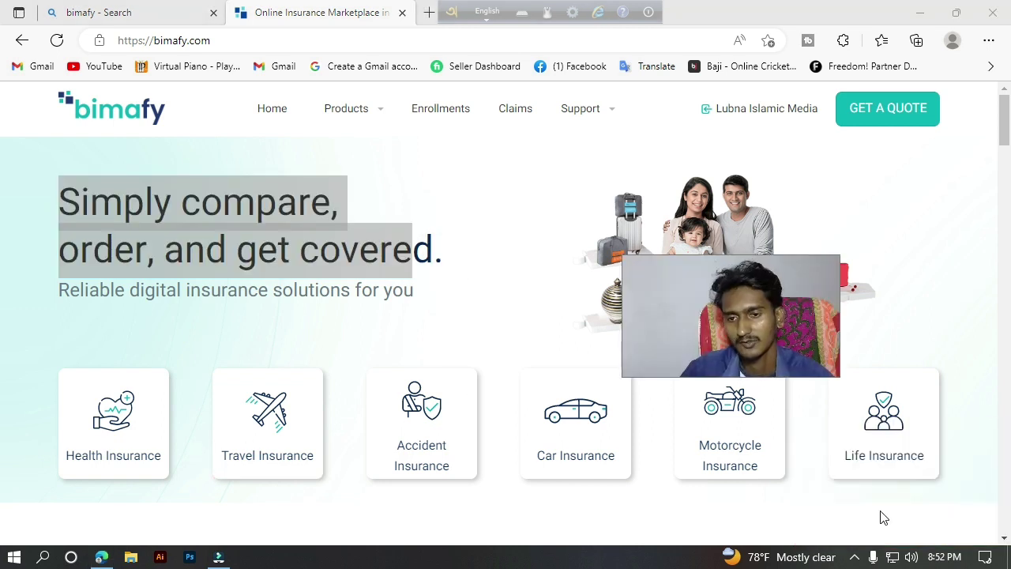
click(854, 557)
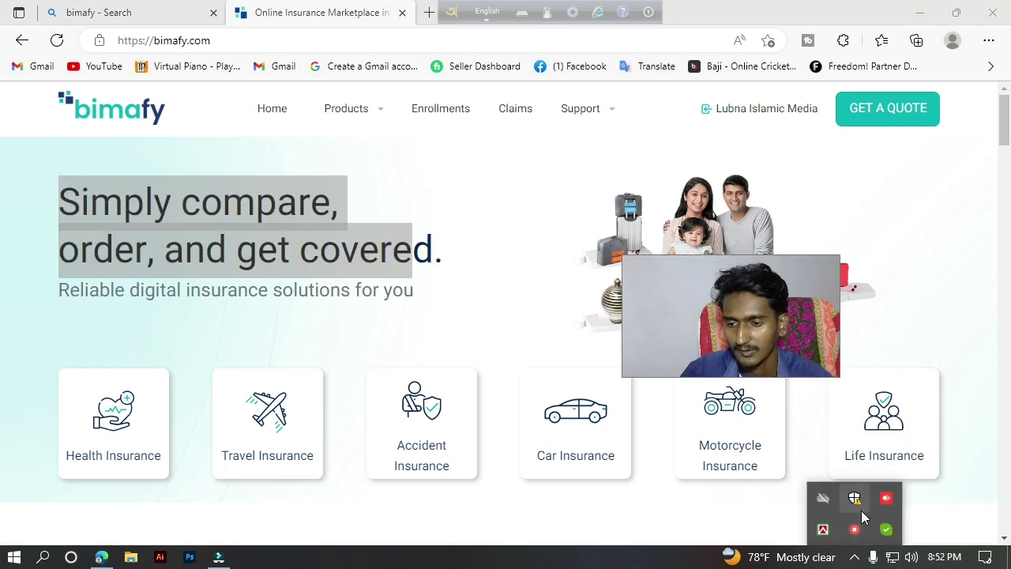